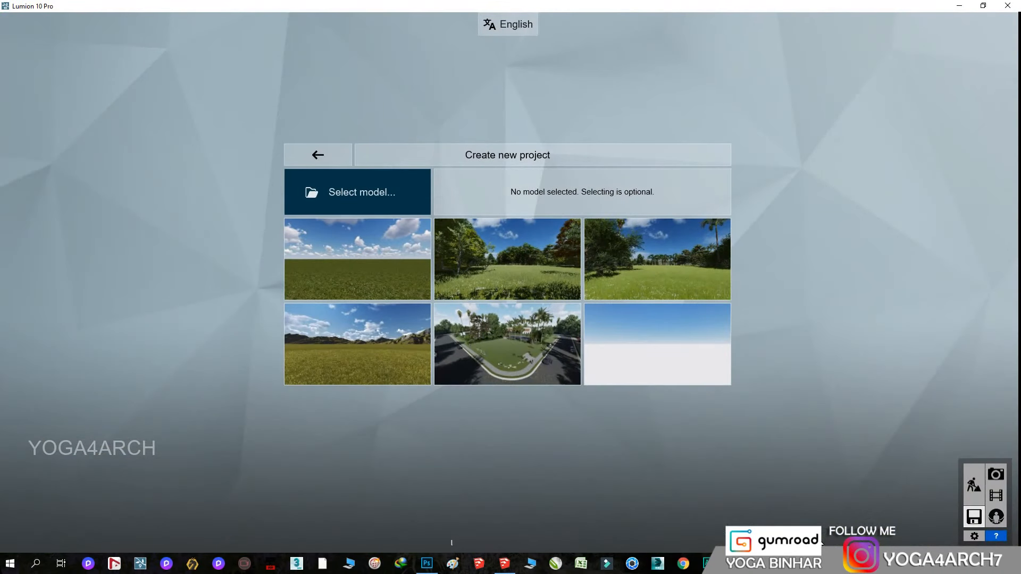
Create a new project from the flat green grass template and open the model import dialog at the Seagate Backup Plus Drive (F:)
click(349, 270)
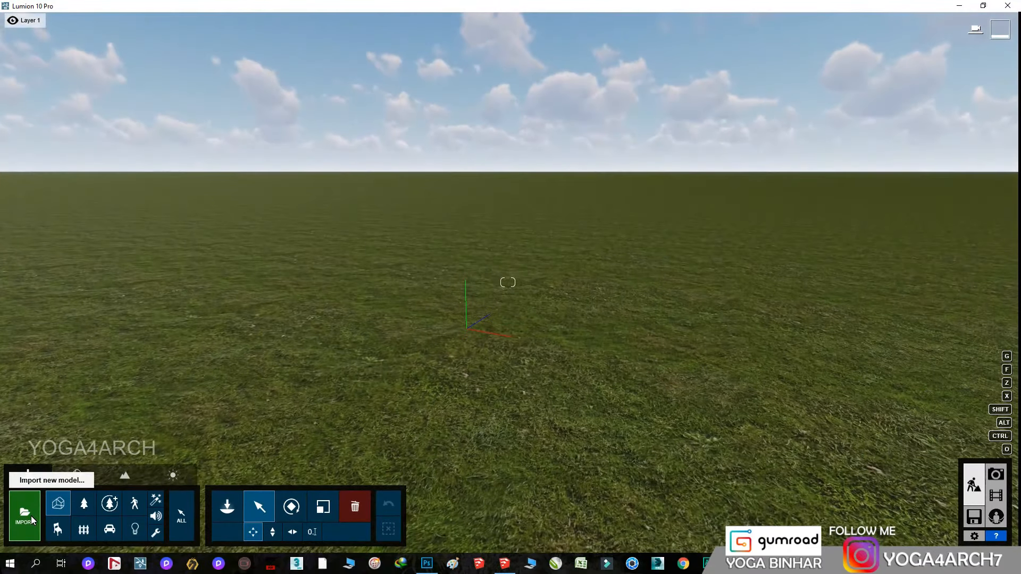
click(24, 513)
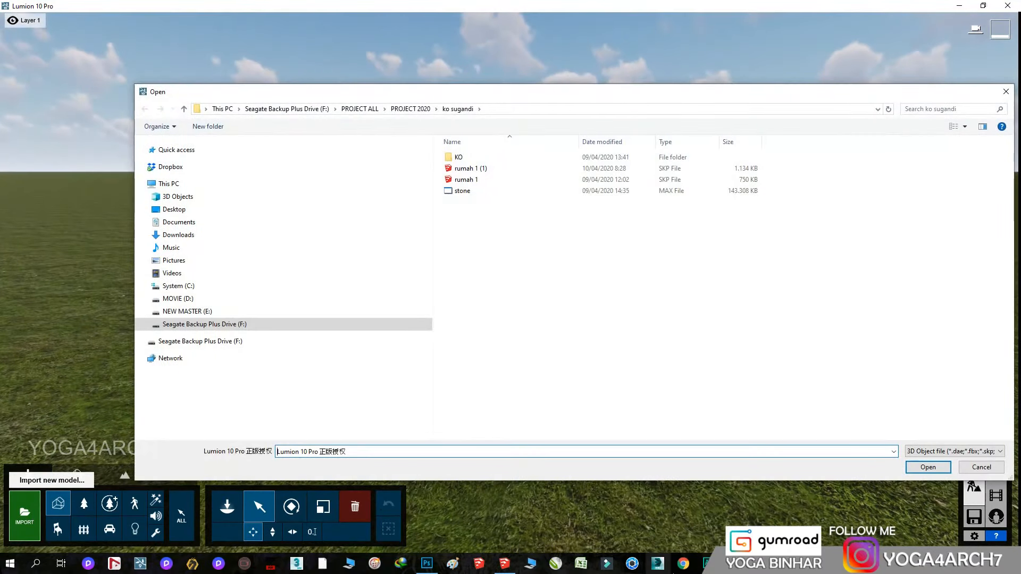
click(223, 326)
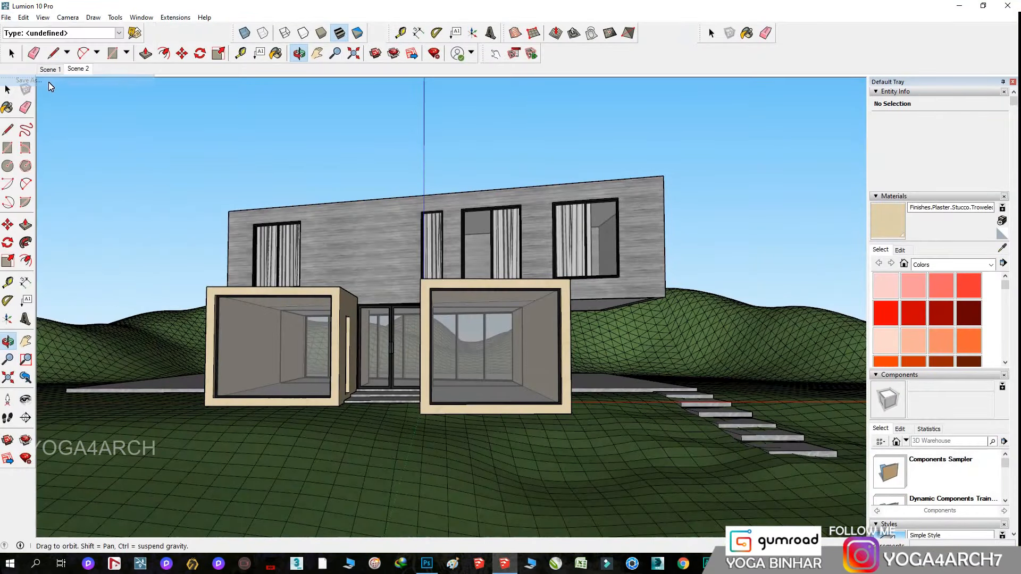
Switch to SketchUp and save the house model as box house in the new box house folder, choosing the SketchUp file type
key(ctrl+s)
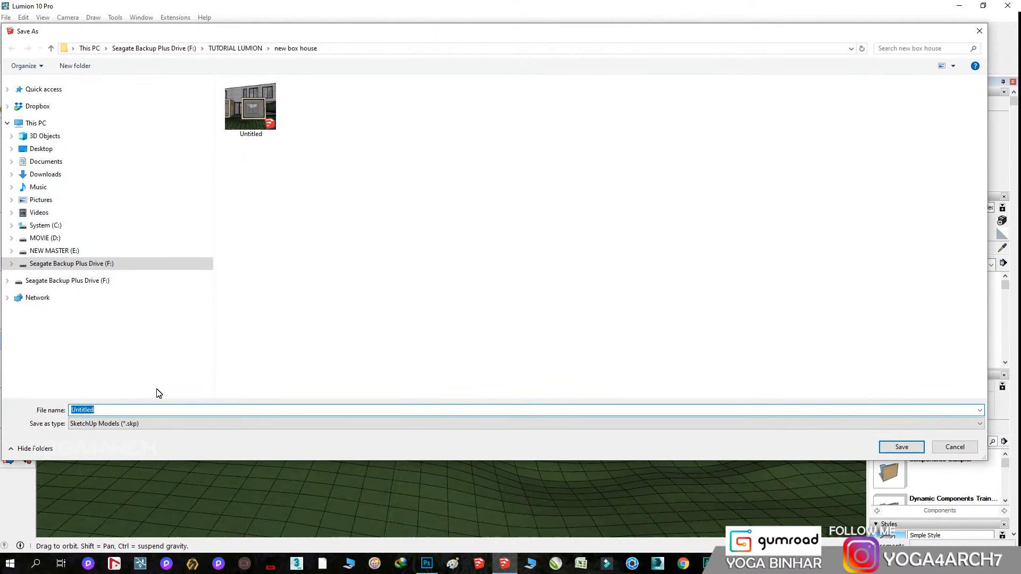
click(322, 424)
click(154, 495)
click(901, 446)
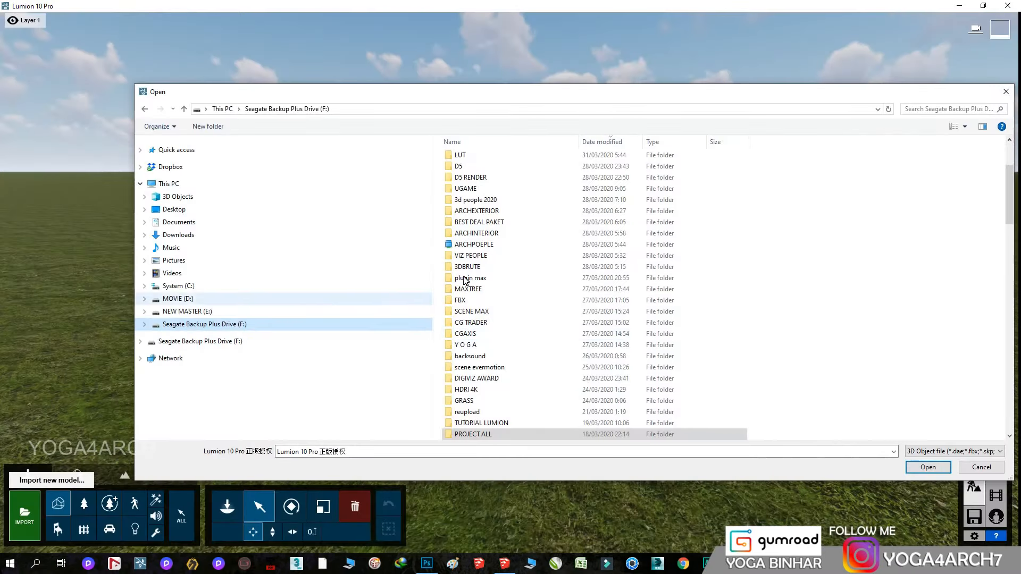
Switch back to Lumion and import box house.skp from TUTORIAL LUMION\new box house, naming the model box house4
scroll(532, 292, down, 3)
double_click(469, 267)
double_click(561, 269)
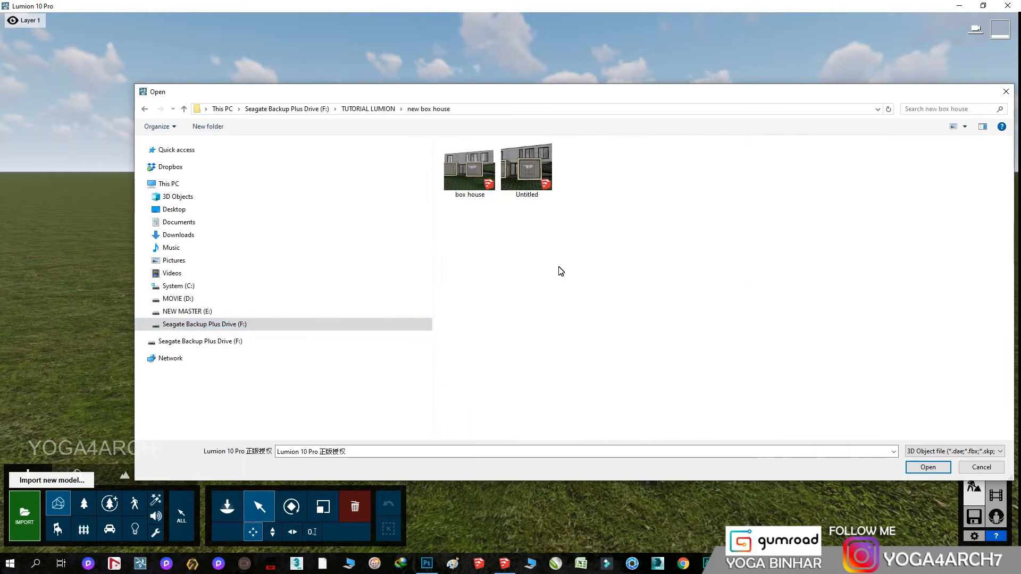
double_click(470, 170)
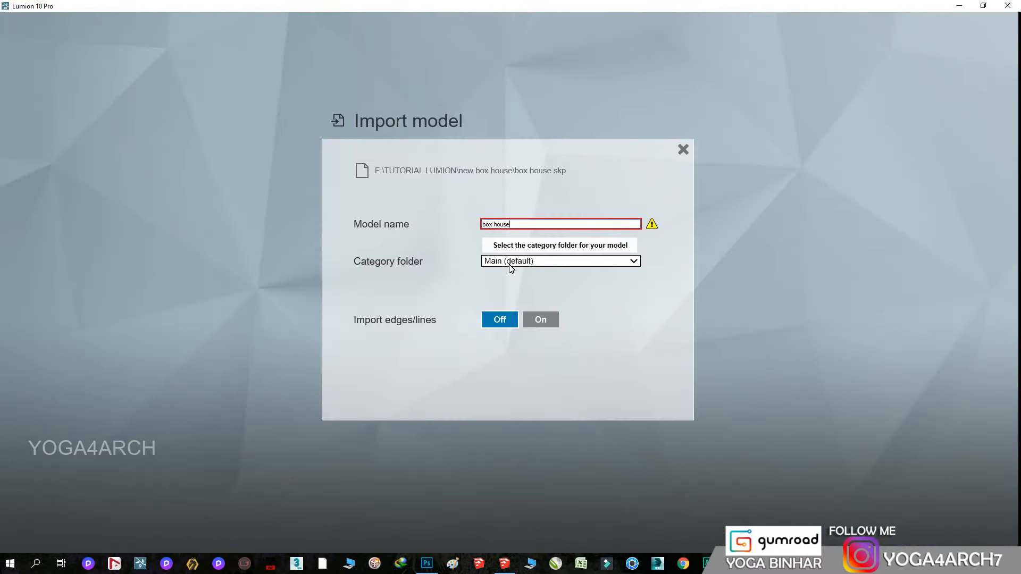
click(664, 390)
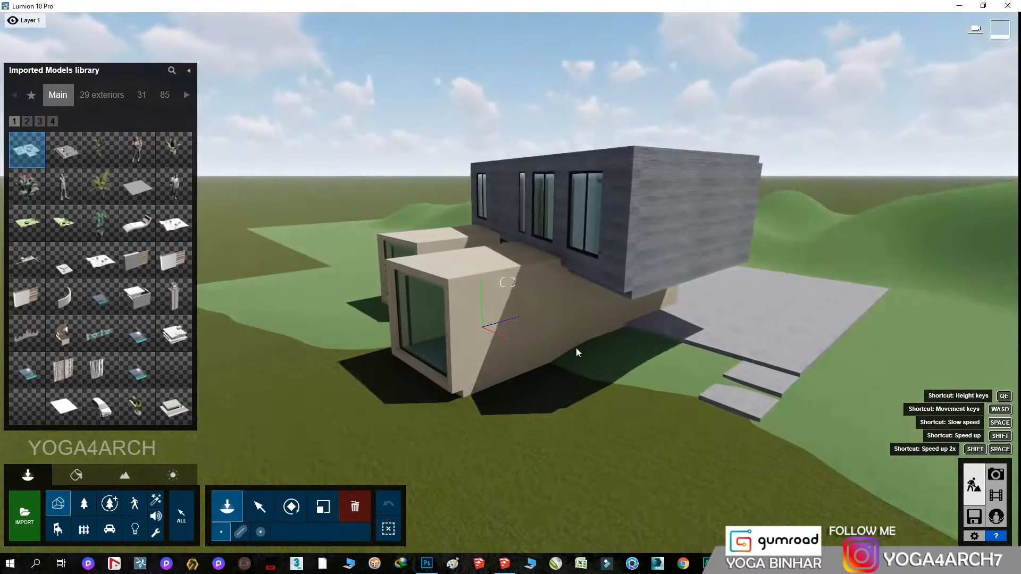
Raise the placed house model vertically so its green terrain sits above the surrounding landscape
click(259, 506)
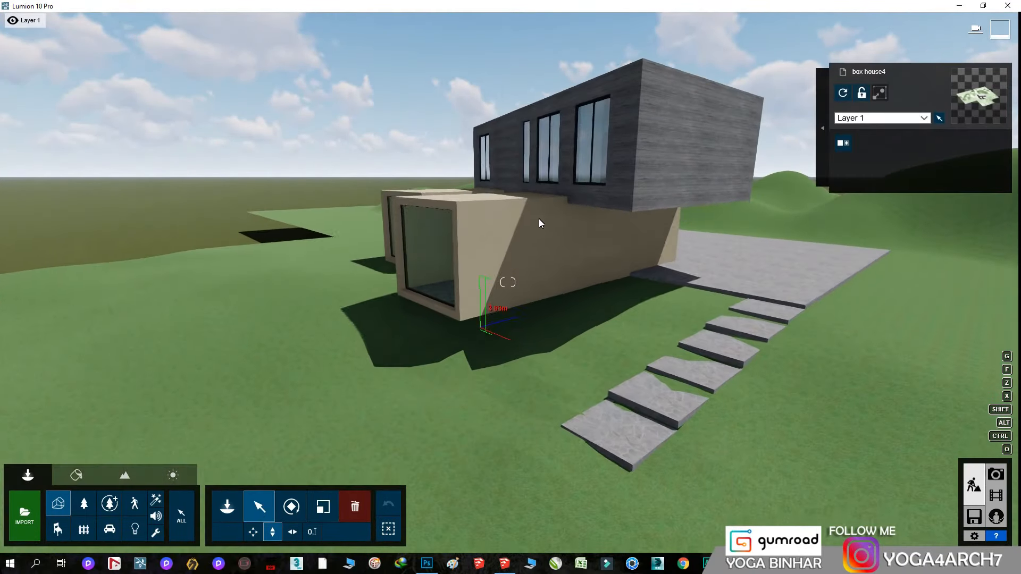
drag(539, 219, 539, 215)
right_drag(538, 219, 498, 267)
scroll(498, 266, down, 10)
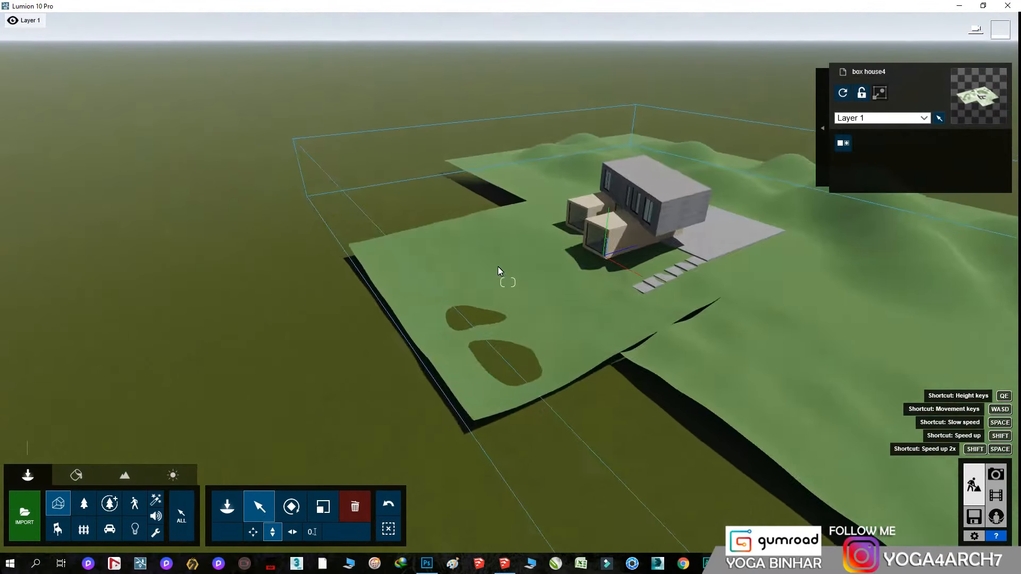
drag(615, 233, 619, 228)
scroll(549, 245, up, 8)
scroll(551, 250, down, 5)
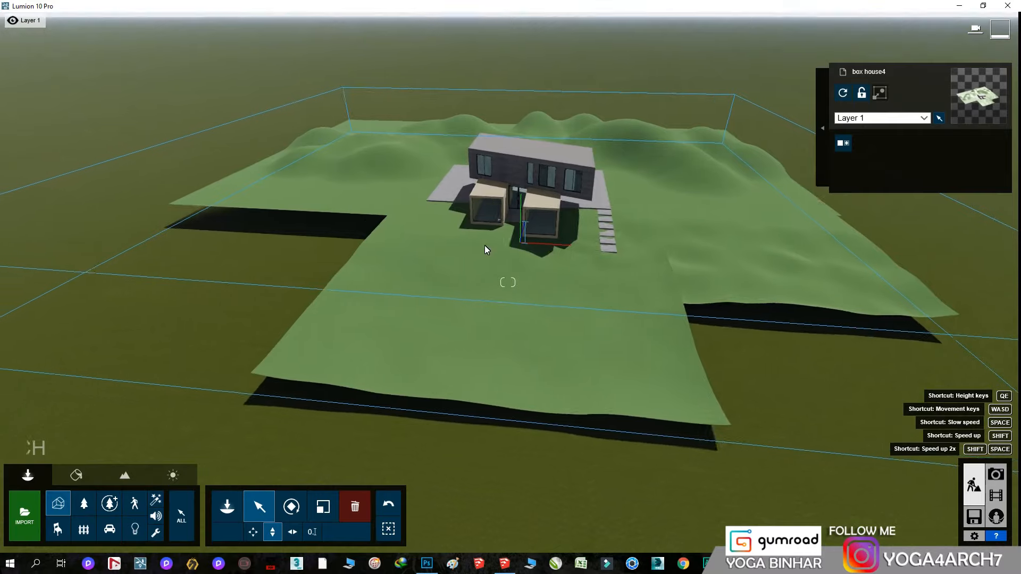
Sculpt raised rocky hills in the landscape along both open corners of the model's terrain
click(125, 475)
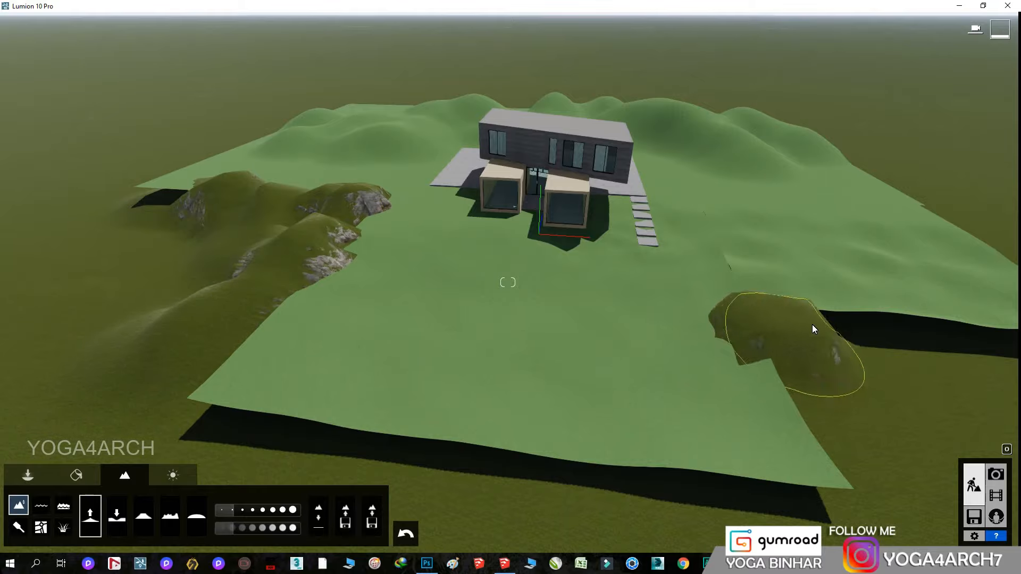
mouse_move(813, 329)
mouse_down()
mouse_move(860, 403)
mouse_move(812, 383)
mouse_move(426, 392)
mouse_up()
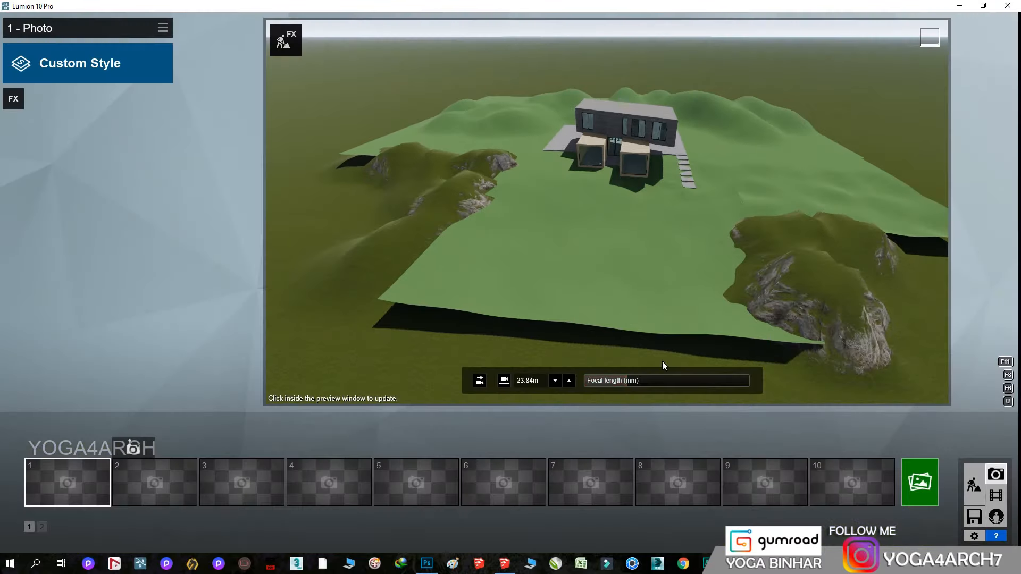
Frame a low front view of the house in photo mode, adjust the focal length slightly and store the camera as photo 1
right_drag(598, 255, 598, 256)
key(w)
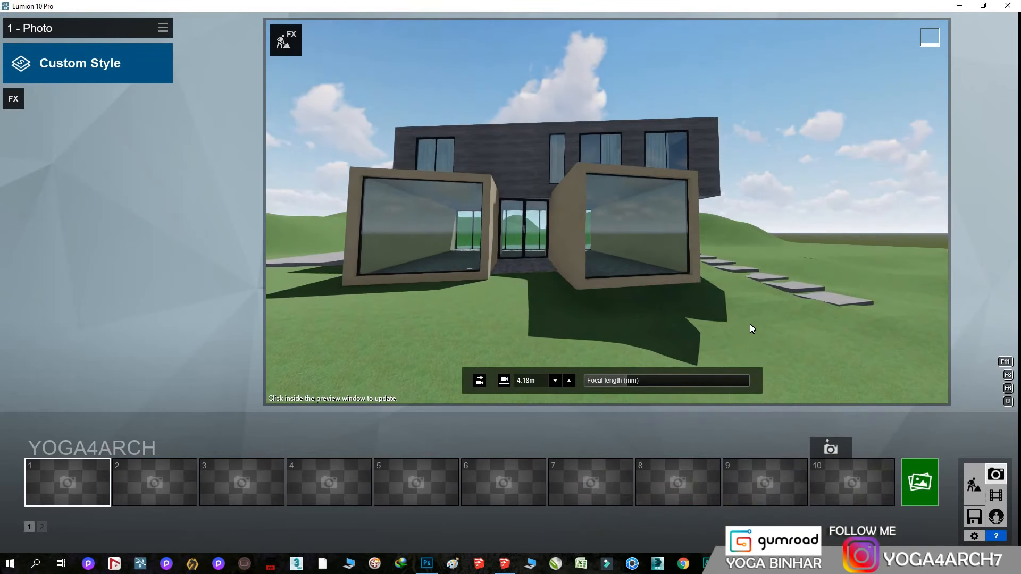
right_drag(749, 324, 749, 314)
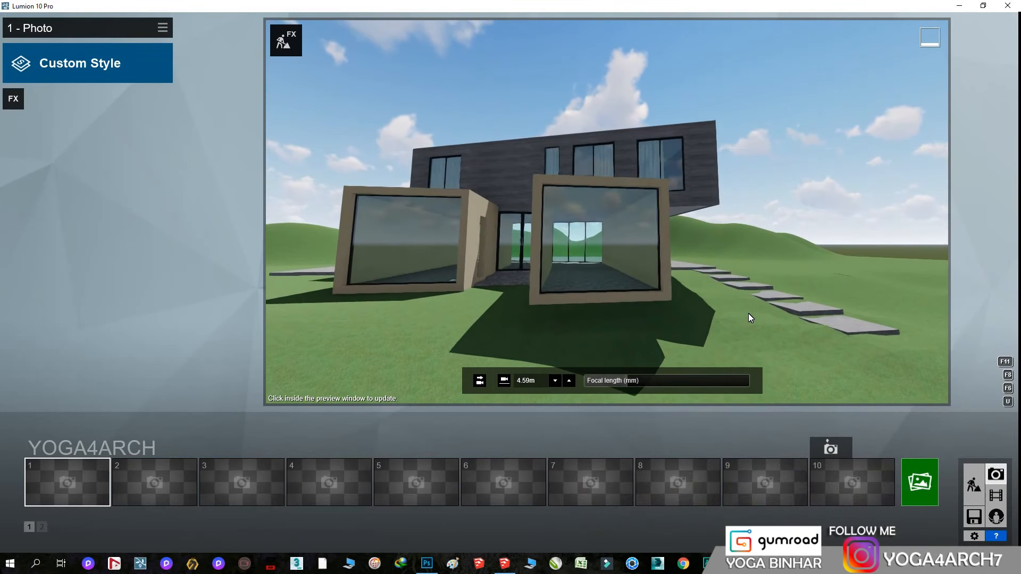
drag(632, 386, 637, 384)
key(s)
mouse_move(49, 462)
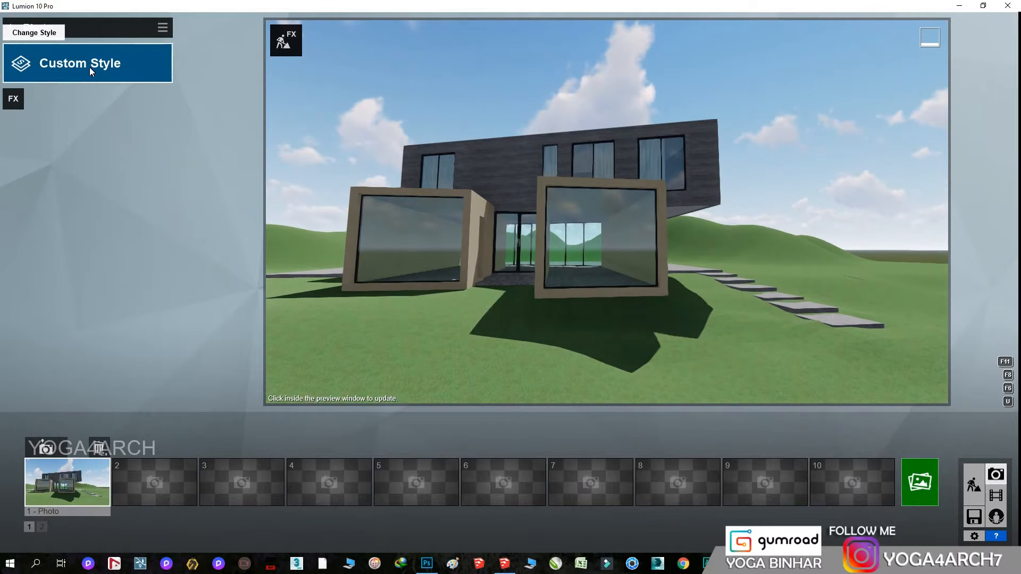
Apply the Realistic style to photo 1 and add the 2-Point Perspective effect
click(89, 67)
click(534, 178)
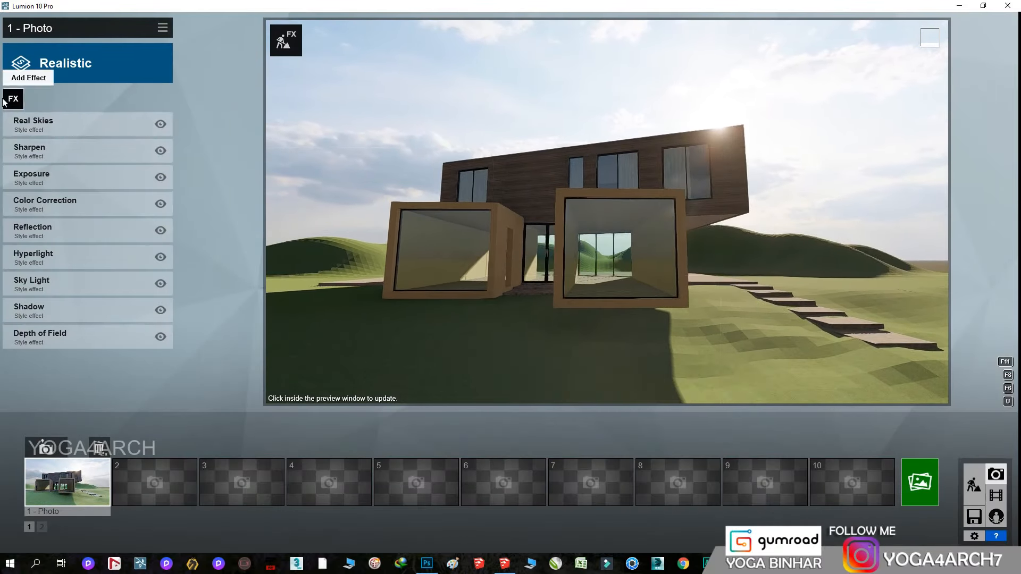
click(13, 99)
click(669, 258)
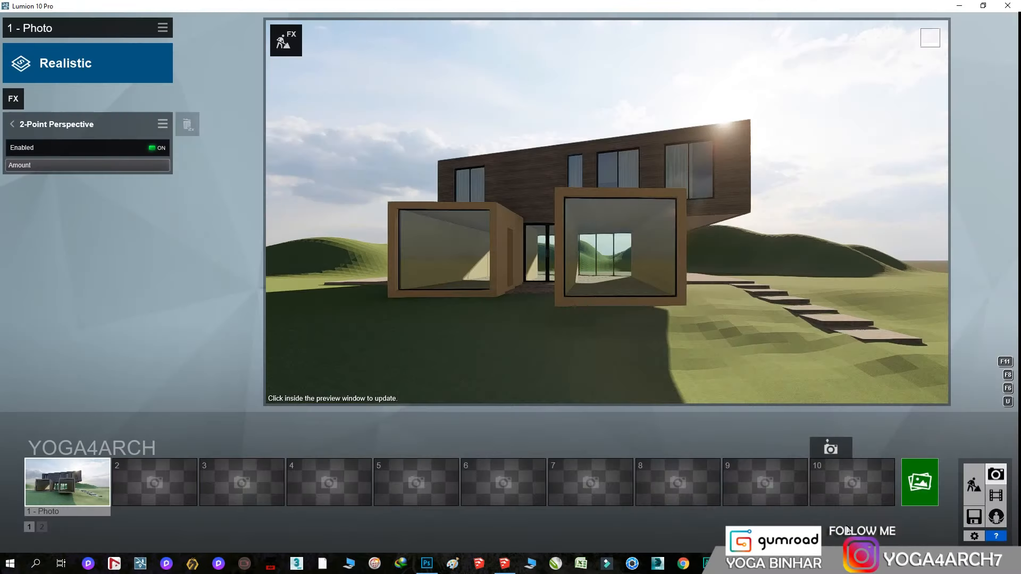
Reframe the house with upright verticals and update the stored camera of photo 1
click(777, 267)
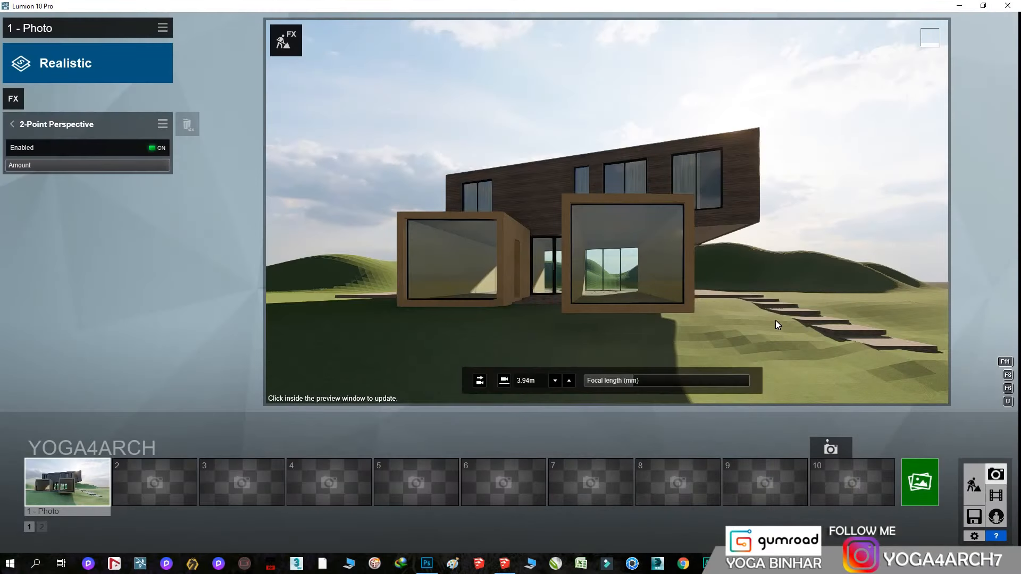
key(d)
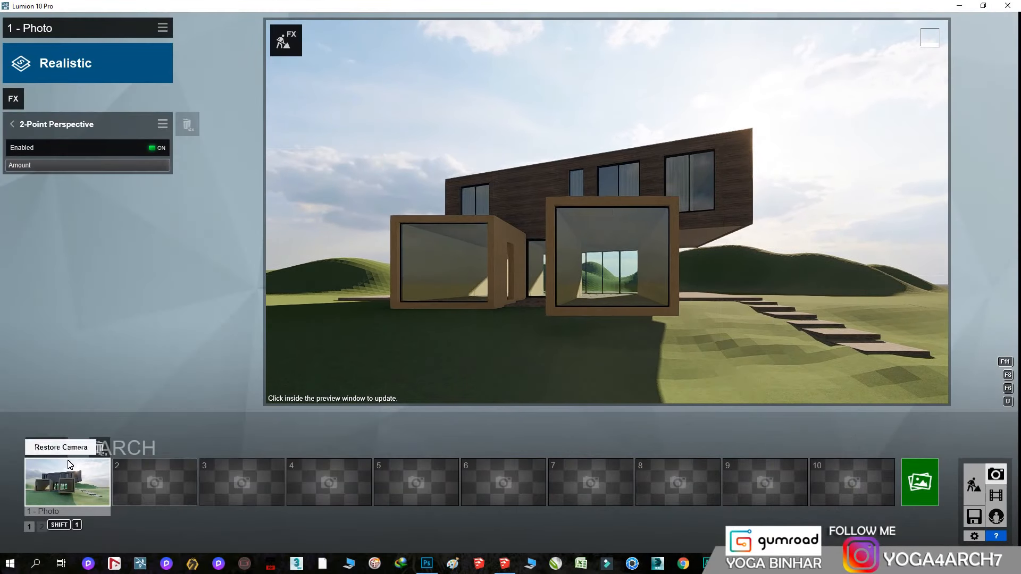
click(53, 452)
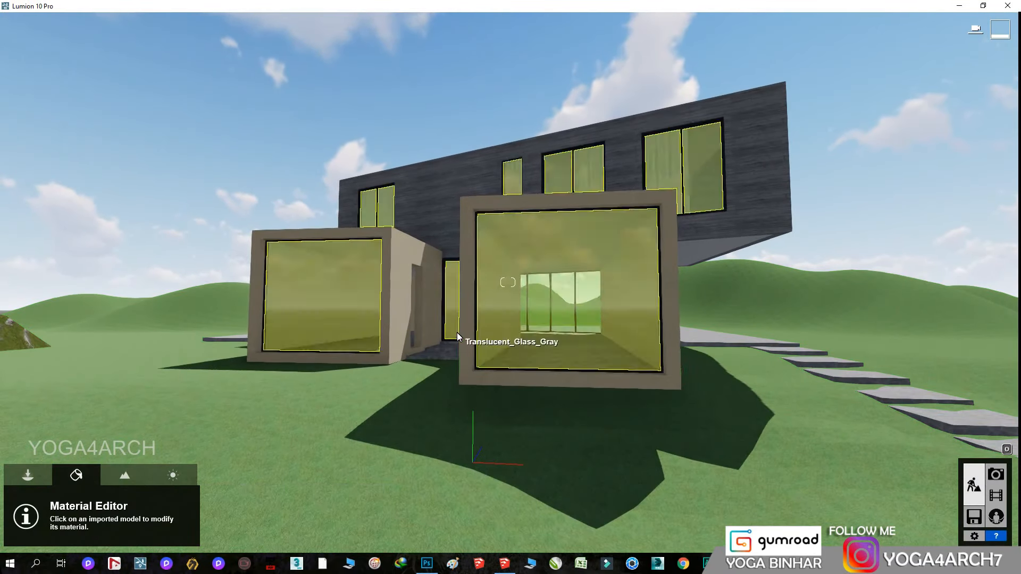
Try gray brick and plaster materials from the outdoor library on the two protruding boxes of the house
click(458, 333)
click(103, 195)
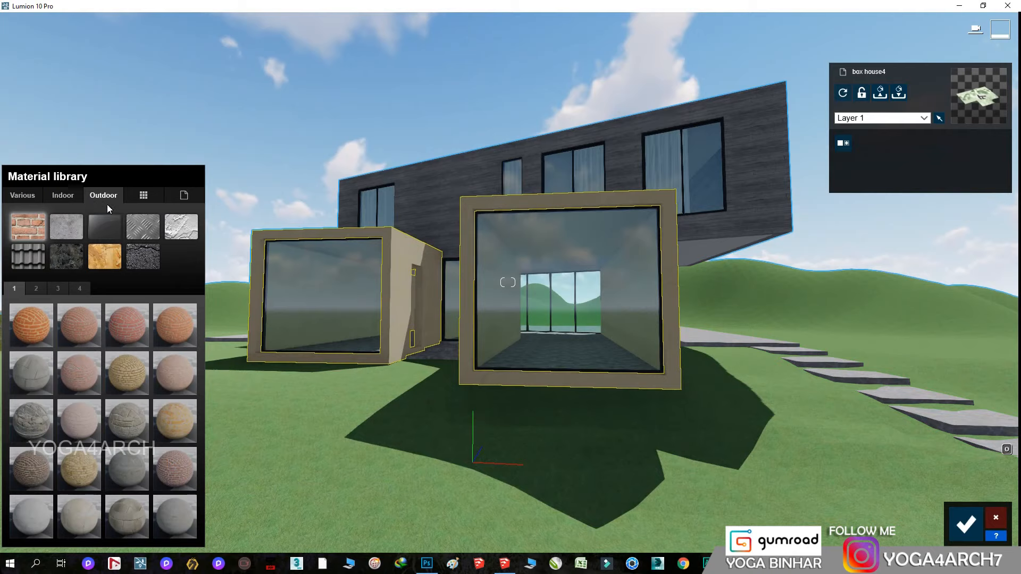
click(46, 504)
click(158, 194)
click(155, 195)
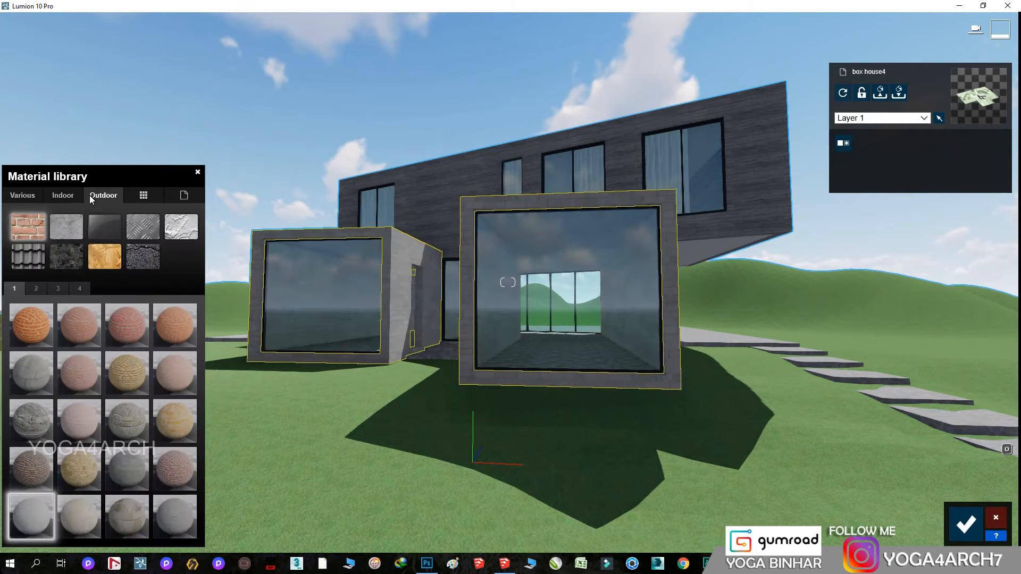
click(181, 226)
click(17, 378)
Compare Poliigon wood materials from the indoor library and apply a brown one to the two protruding boxes
click(63, 195)
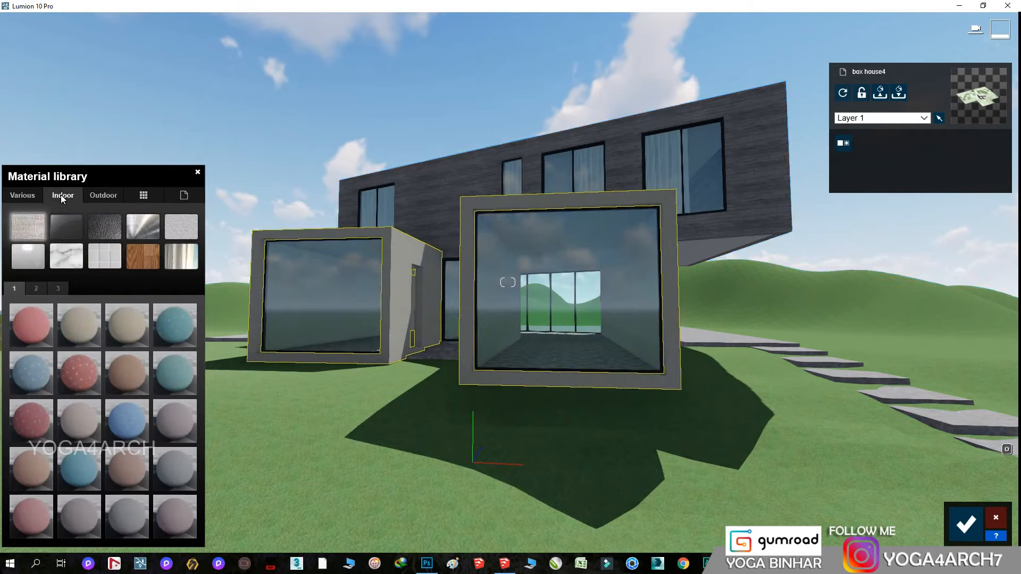
click(143, 256)
click(132, 370)
click(133, 331)
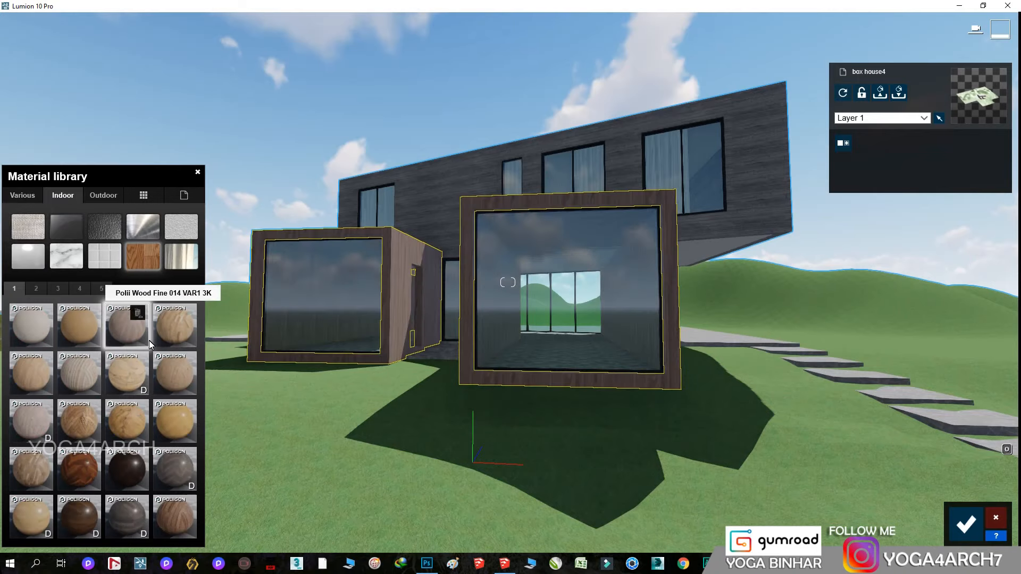
click(186, 428)
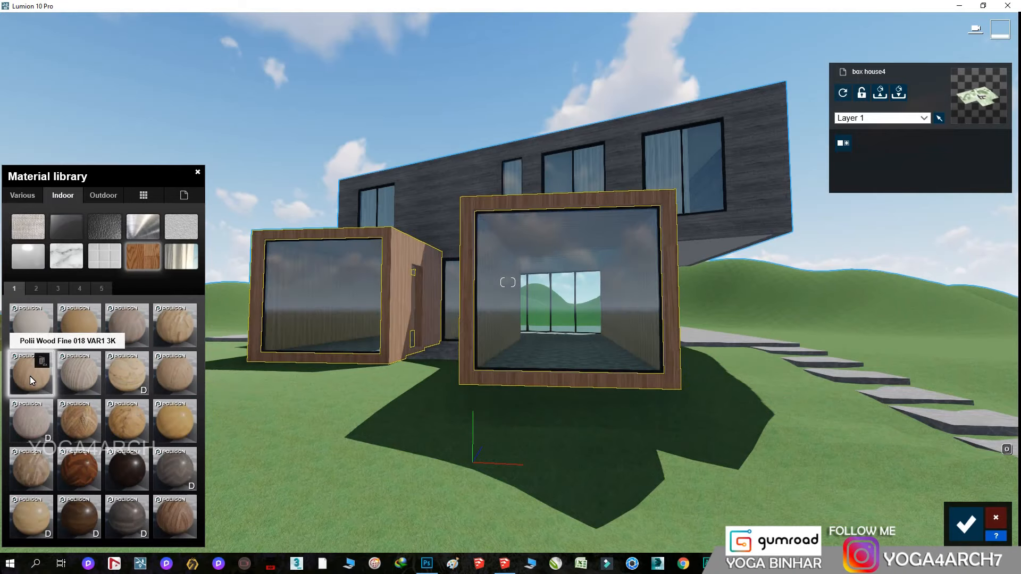
click(36, 514)
Increase the reflectivity of the Interior Glass 002 material on the house windows
key(s)
right_drag(297, 459, 330, 455)
click(424, 312)
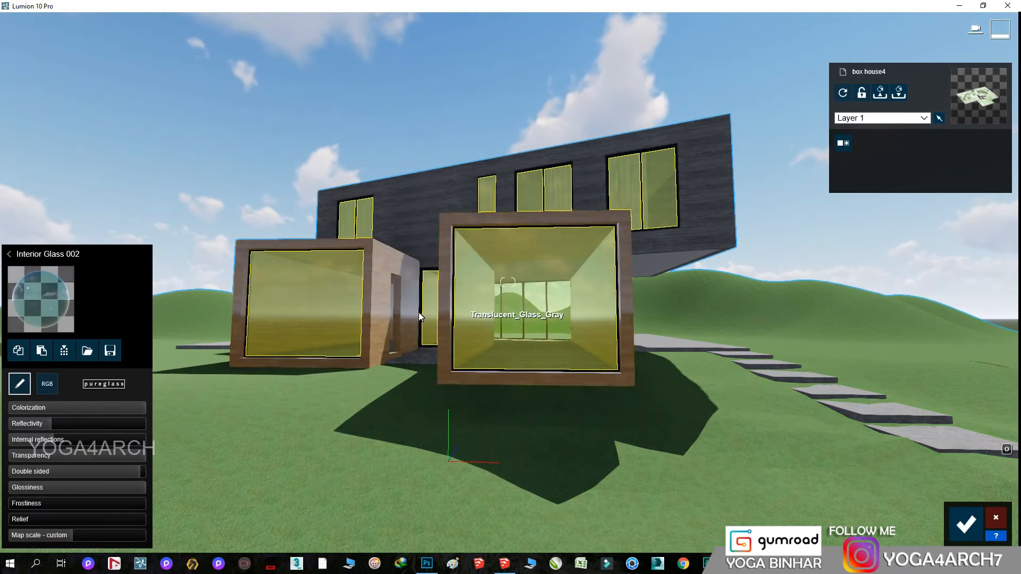
drag(59, 423, 82, 423)
Apply the Wild Grass 02 material to the model's green terrain and save the material changes
click(231, 401)
click(31, 198)
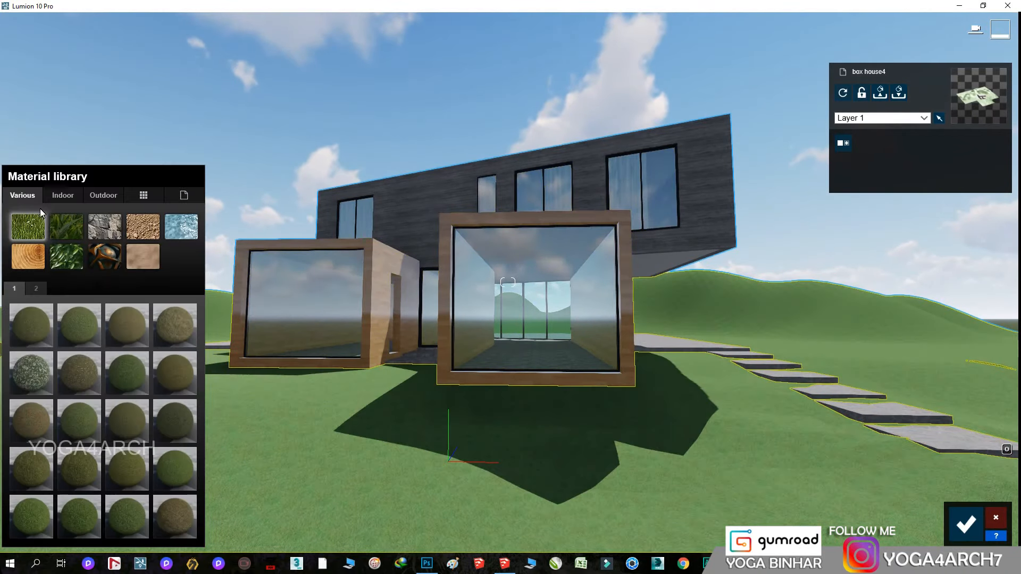
click(54, 231)
click(77, 474)
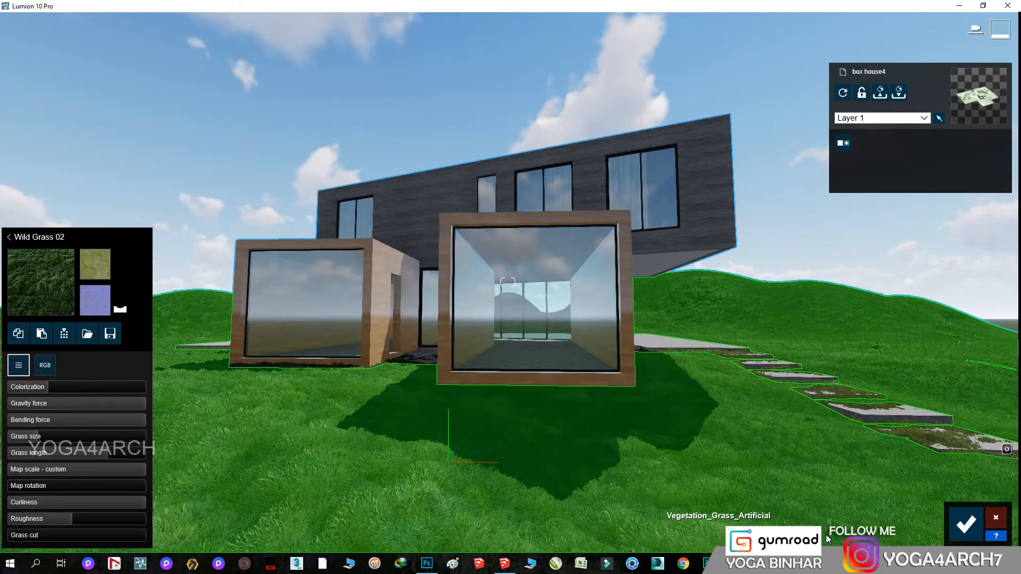
click(966, 525)
Return to photo mode and set the Real Skies effect of photo 1 to the first Cloudy sky
click(996, 474)
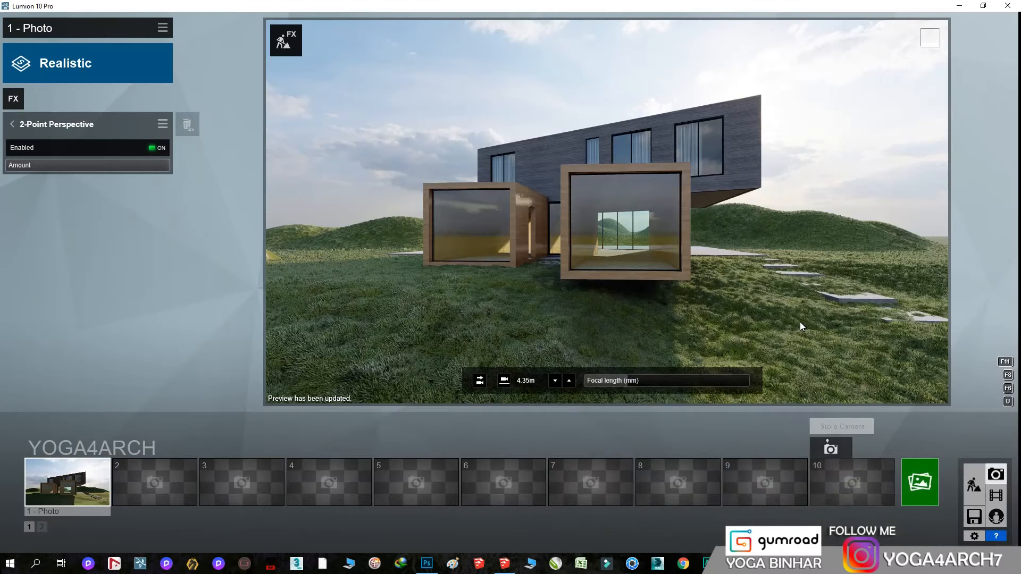
click(11, 124)
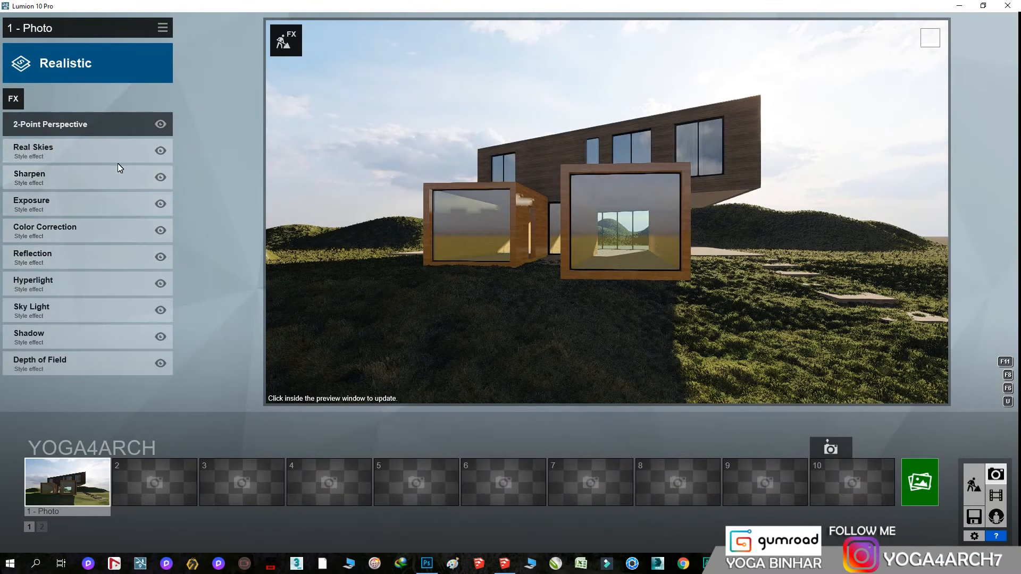
click(78, 154)
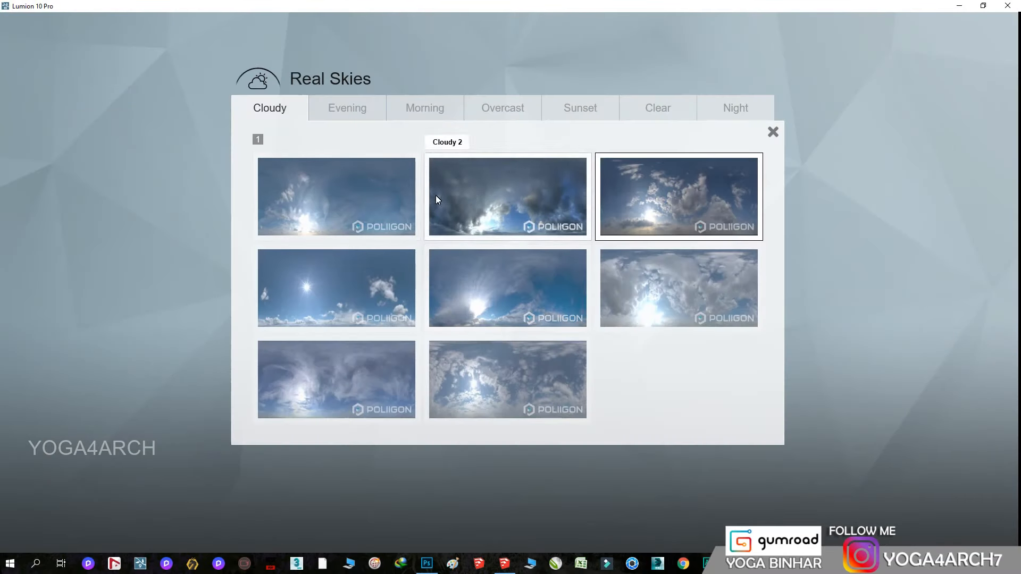
click(366, 193)
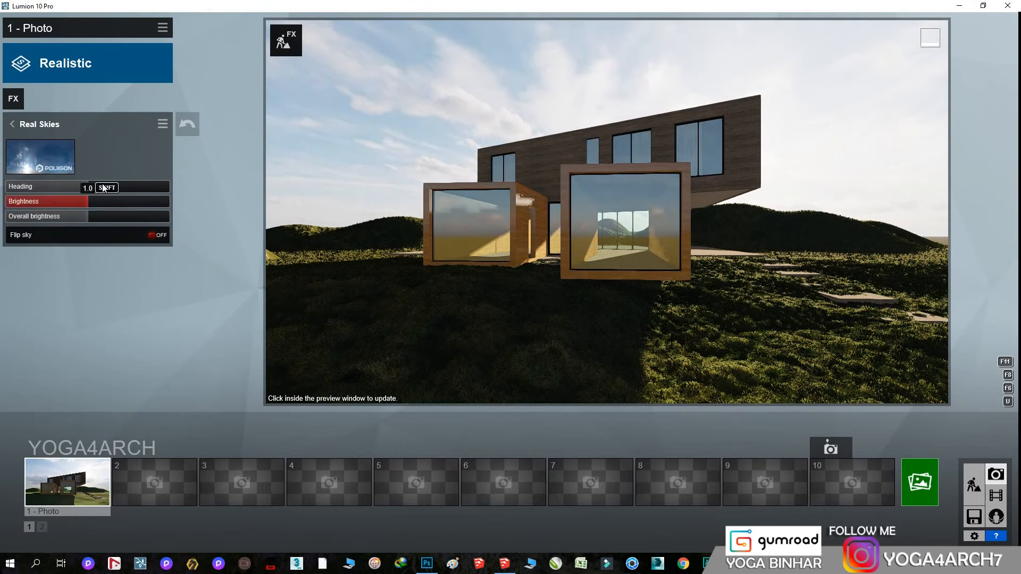
Try the first Morning sky and a Clear sky for photo 1, compare with the reference photo, and set the overall brightness to 1.4
click(40, 157)
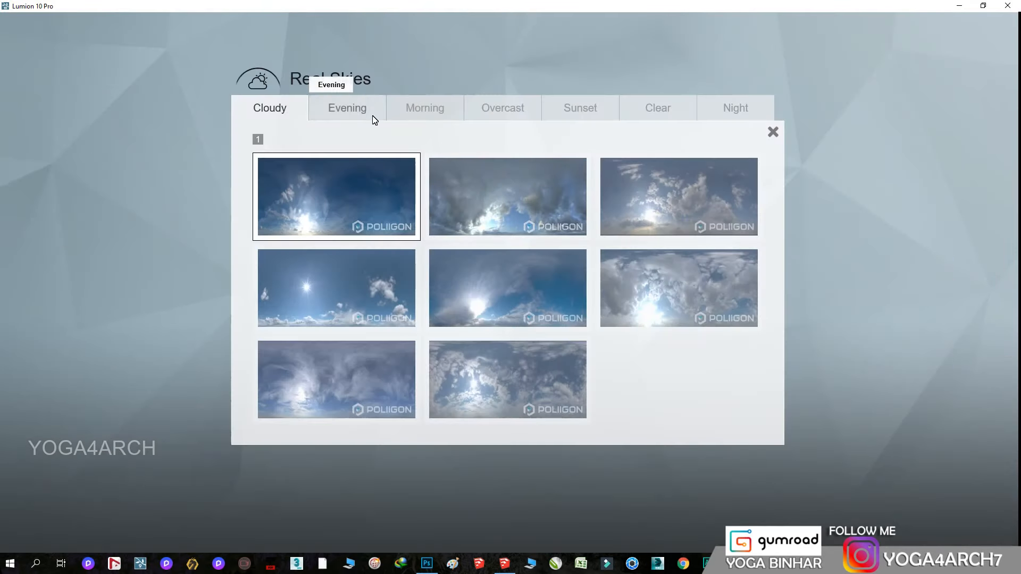
click(407, 112)
click(369, 189)
click(40, 157)
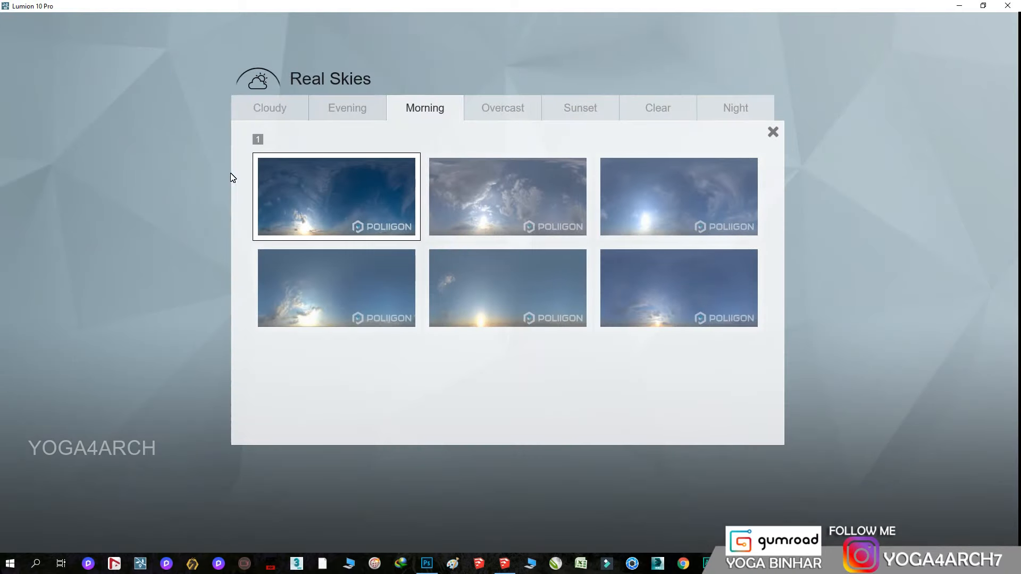
click(658, 109)
click(508, 213)
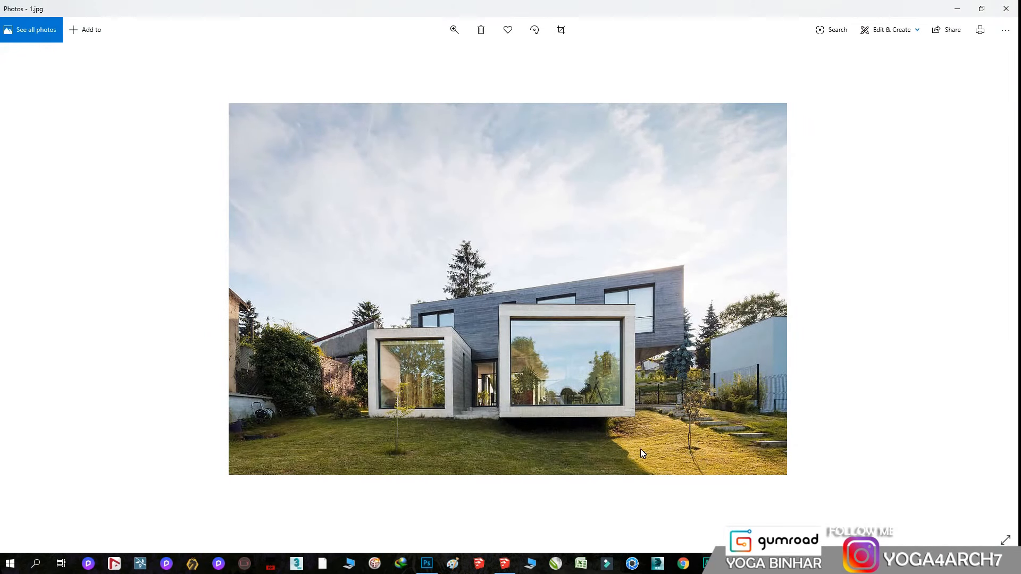
click(959, 10)
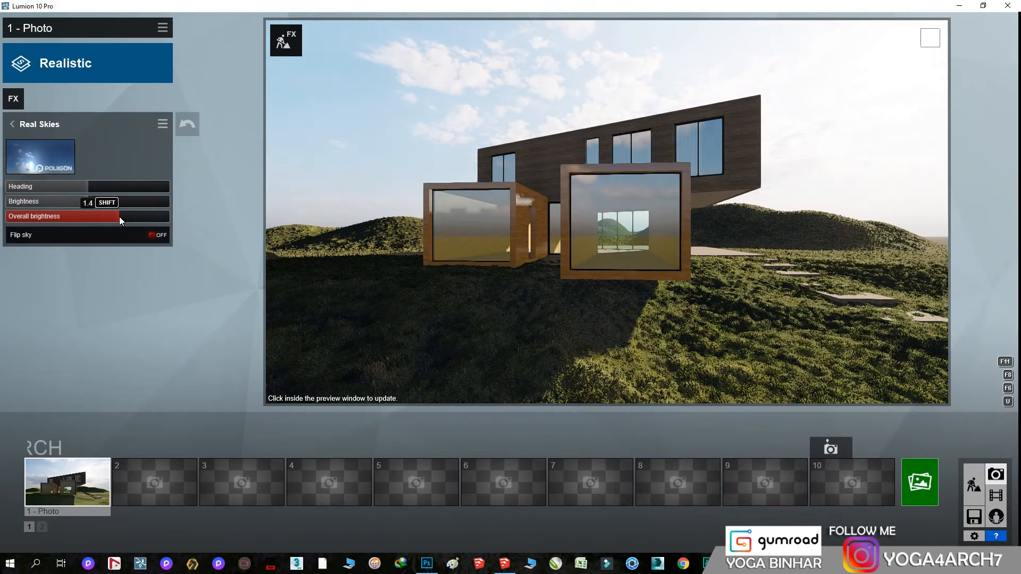
Change the Real Skies effect to the last Cloudy sky and rotate its heading slightly
click(39, 156)
click(347, 108)
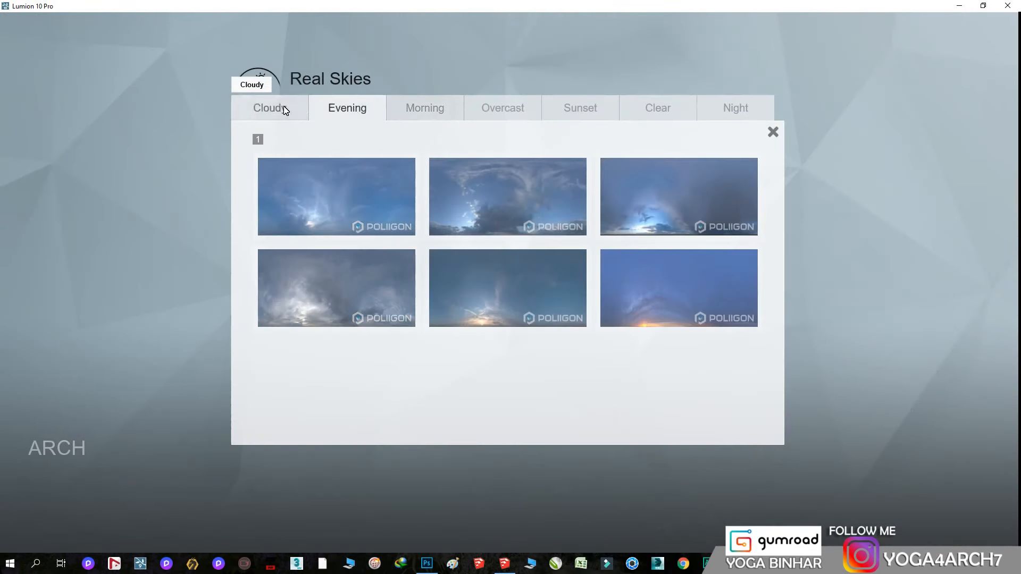
click(284, 110)
click(509, 393)
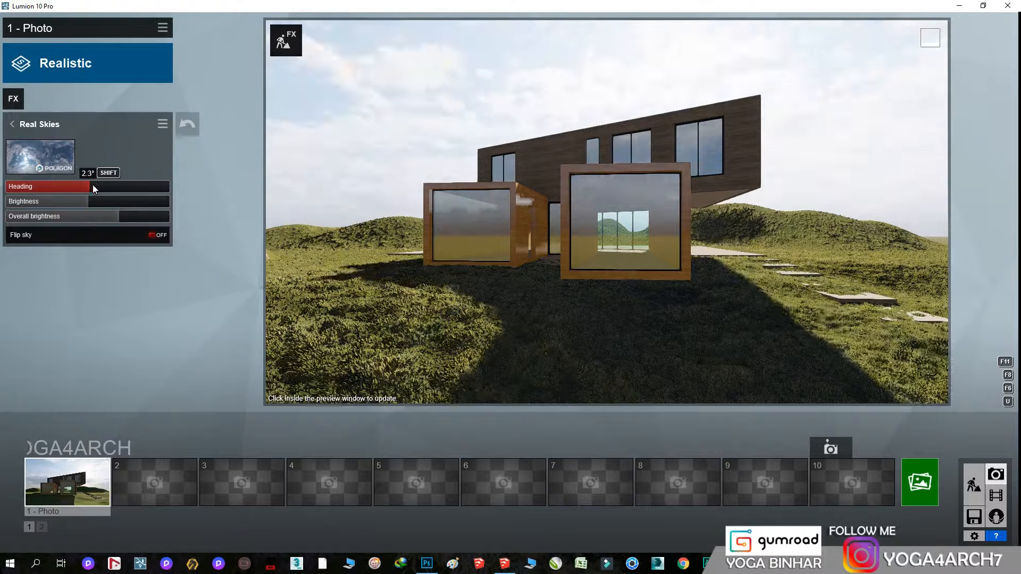
drag(93, 184, 98, 190)
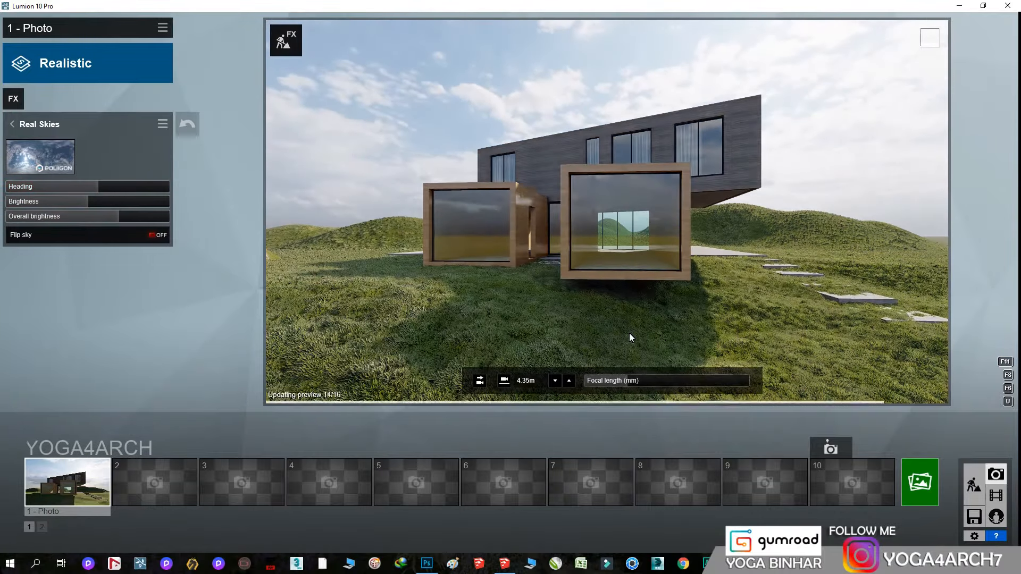
Tilt the camera up to show more sky above the house, store the view in photo 1 and refresh the preview
right_drag(842, 286, 840, 283)
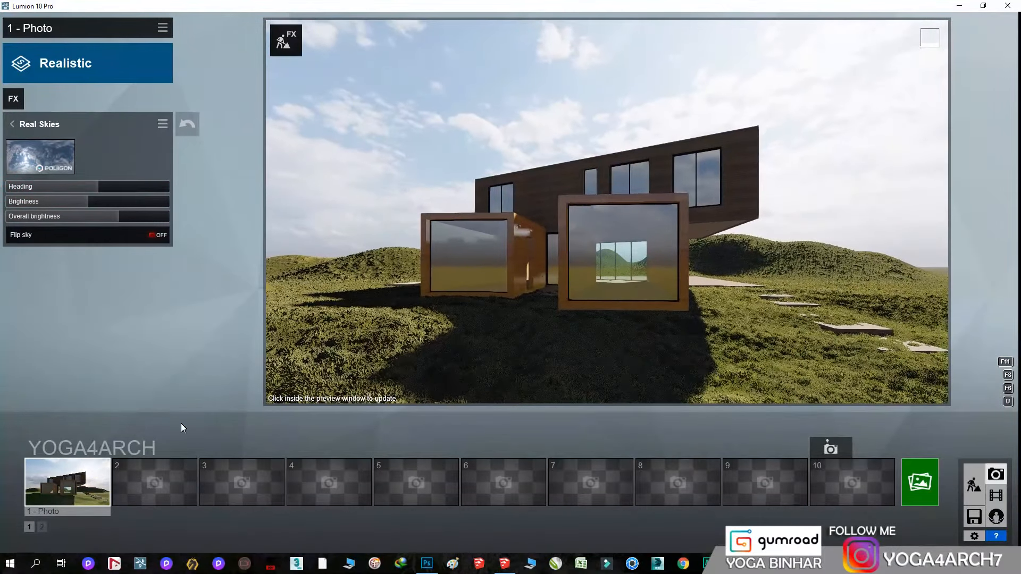
click(47, 448)
click(775, 300)
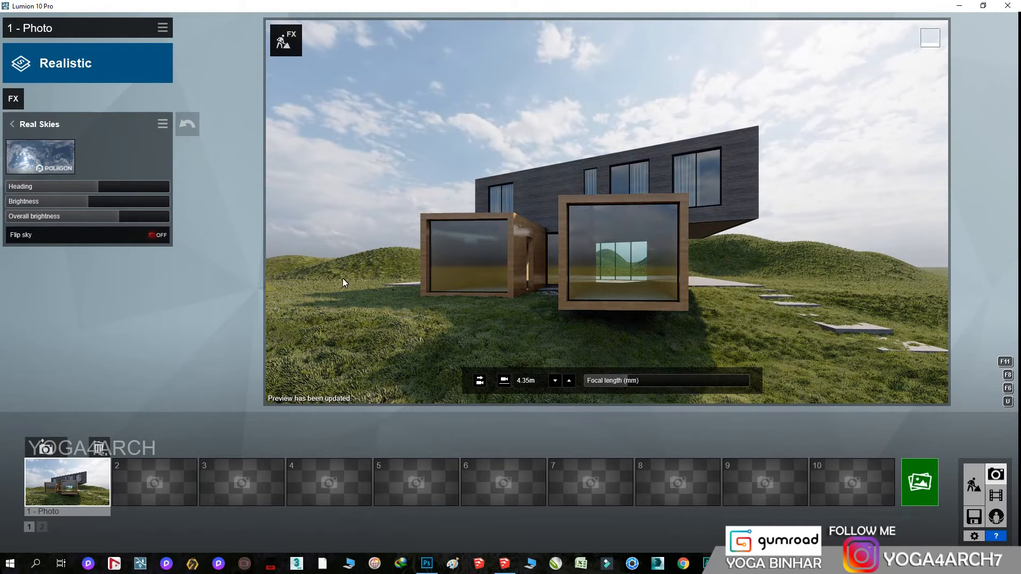
Switch to the third Cloudy sky in the first row, slightly lower the overall brightness and refresh the preview
click(88, 200)
click(57, 160)
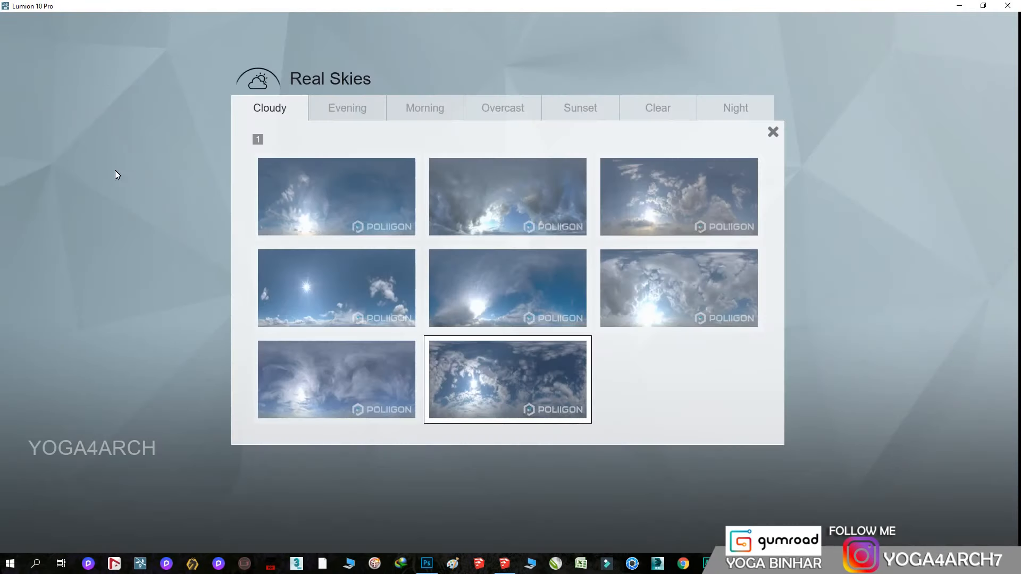
click(671, 213)
click(324, 266)
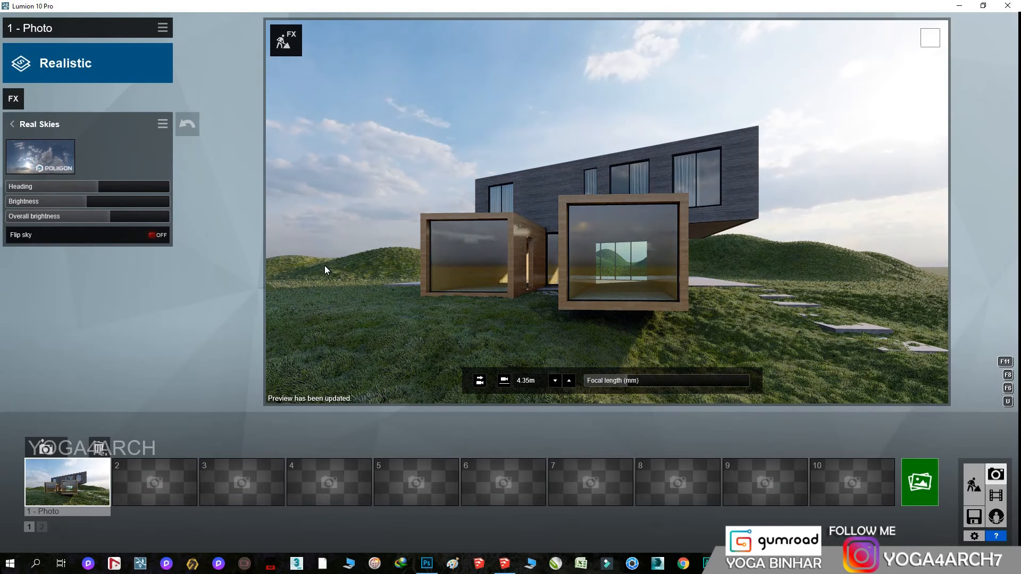
Return to build mode and cluster-place the first conifer of the nature library across the hills behind the house
click(973, 483)
right_drag(660, 277, 653, 378)
scroll(653, 379, down, 5)
scroll(100, 468, up, 1)
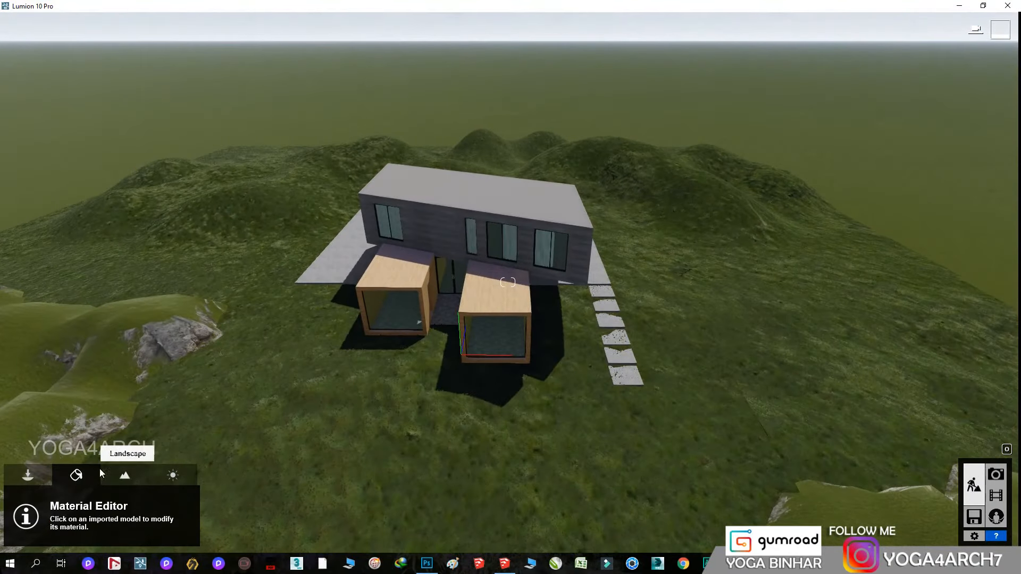
click(28, 475)
click(83, 501)
click(68, 96)
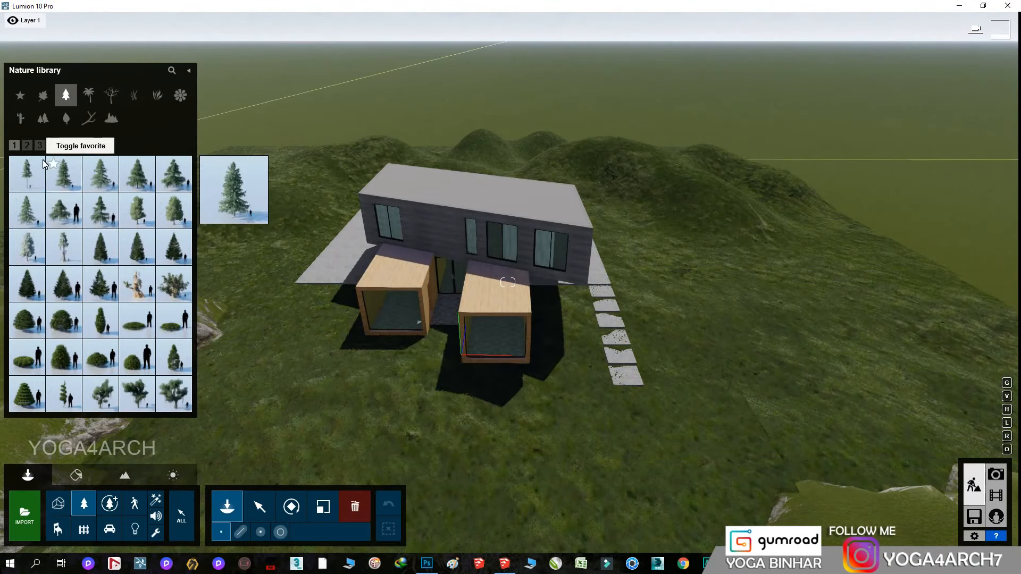
click(280, 532)
drag(636, 161, 851, 219)
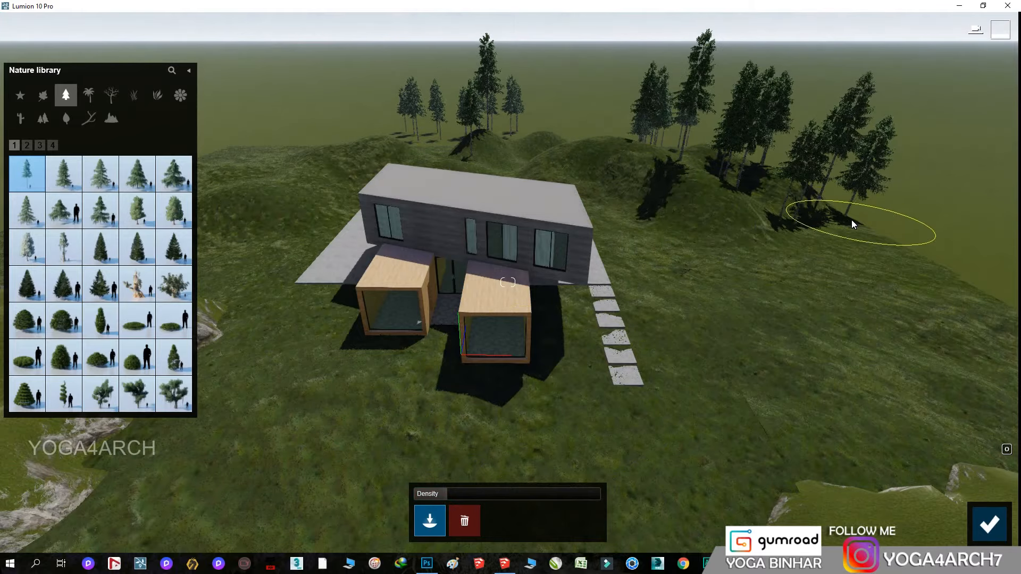
Continue painting the first conifer around the edges of the surrounding terrain
mouse_move(692, 380)
right_down()
mouse_move(720, 362)
mouse_move(642, 340)
mouse_move(649, 320)
right_up()
scroll(642, 340, down, 5)
mouse_move(649, 320)
mouse_down()
mouse_move(529, 433)
mouse_move(499, 149)
mouse_move(798, 153)
mouse_up()
scroll(368, 261, up, 2)
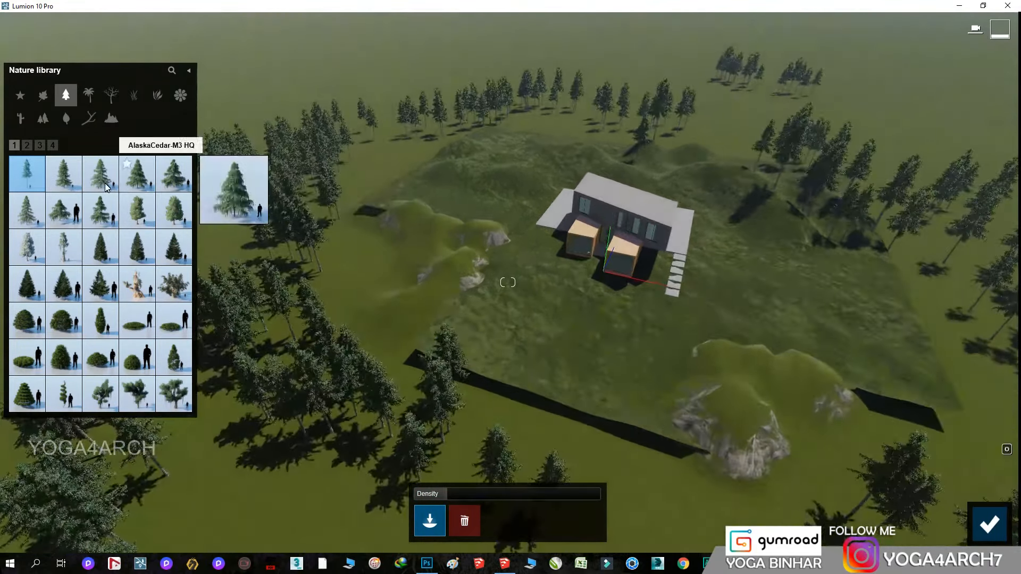
Paint the third conifer of the library in clusters around the terrain to thicken the forest
click(100, 173)
mouse_move(771, 234)
mouse_down()
mouse_move(785, 435)
mouse_move(686, 494)
mouse_up()
right_drag(495, 314, 434, 367)
drag(434, 367, 439, 138)
Paint the rounded conifer from the end of the library's second row among the forest surrounding the house
click(169, 204)
mouse_move(532, 288)
mouse_down()
mouse_move(668, 365)
mouse_move(420, 212)
mouse_up()
right_drag(431, 212, 553, 130)
mouse_move(500, 194)
mouse_down()
mouse_move(455, 213)
mouse_move(290, 240)
mouse_up()
mouse_move(759, 299)
mouse_down()
mouse_move(777, 453)
mouse_move(426, 373)
mouse_up()
scroll(426, 372, up, 1)
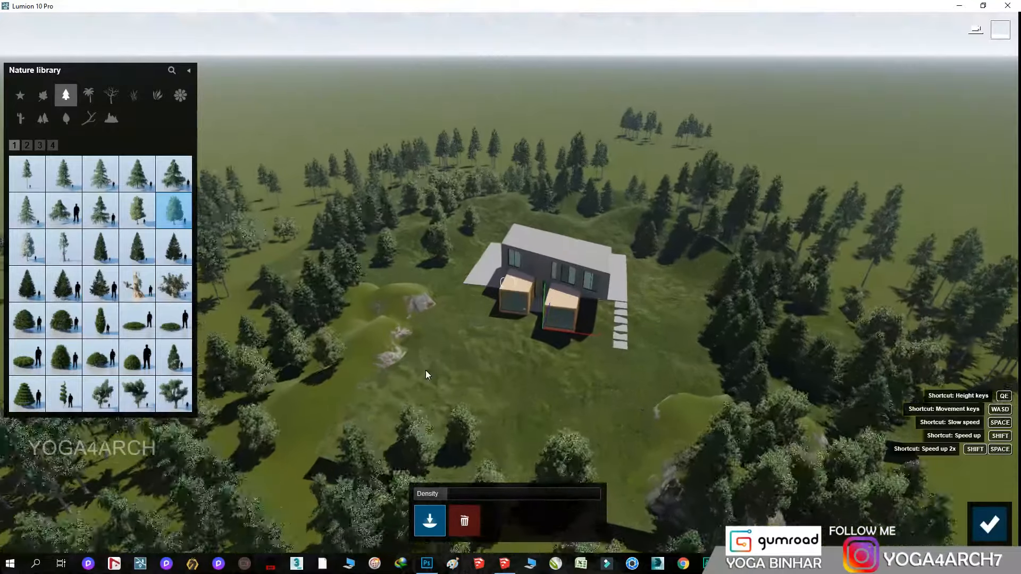
Confirm the cluster placement and preview the forest in photo 1
click(989, 525)
click(996, 475)
click(67, 481)
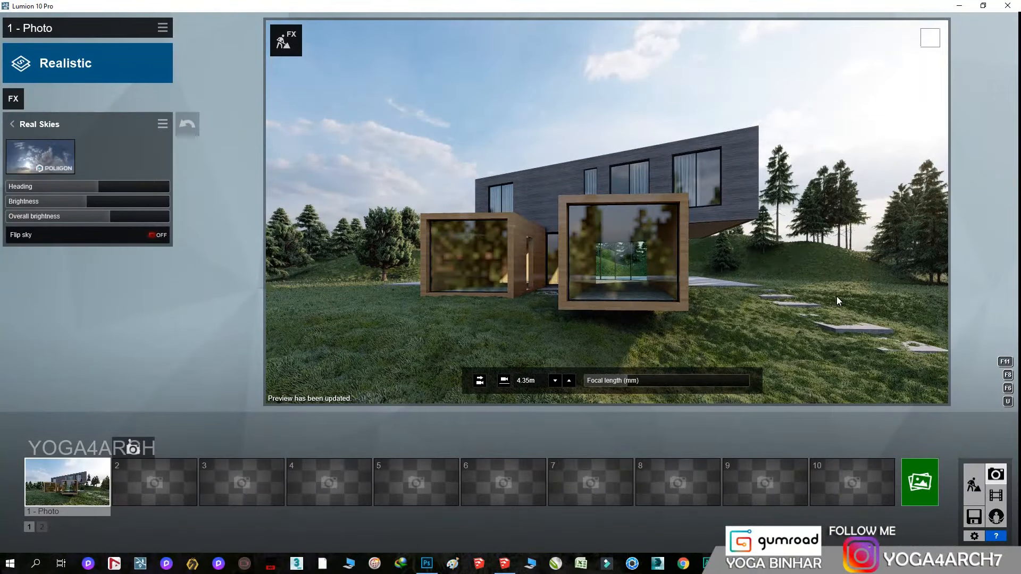
Place dark gnarled leafless trees beside the stepping stones near the house
click(975, 481)
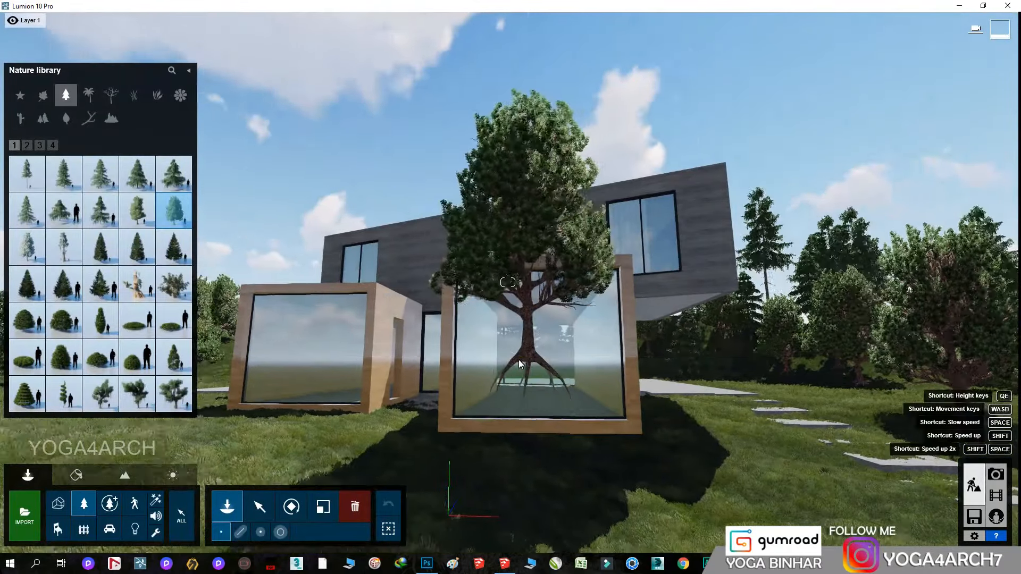
right_drag(519, 360, 264, 304)
click(112, 104)
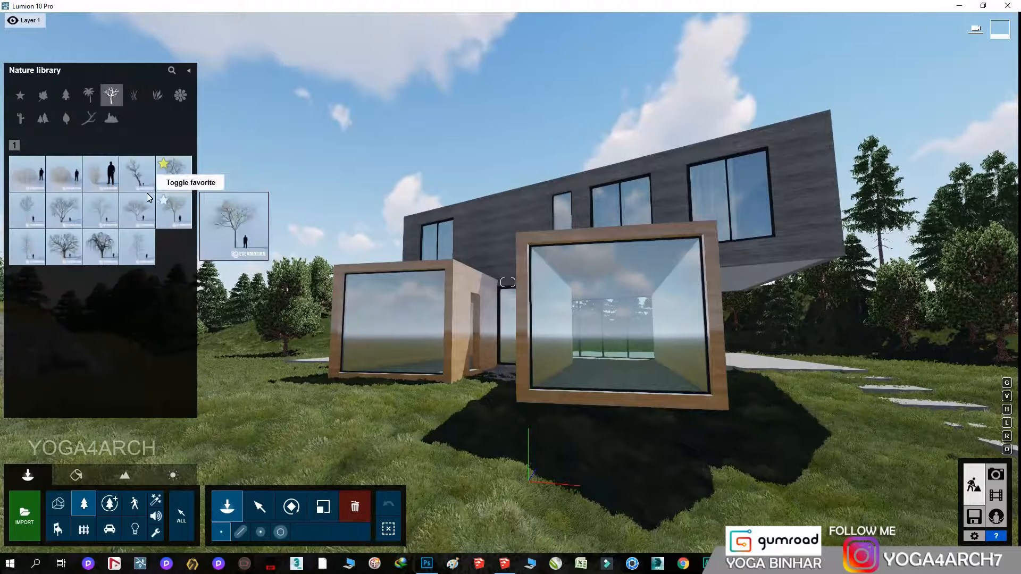
click(137, 173)
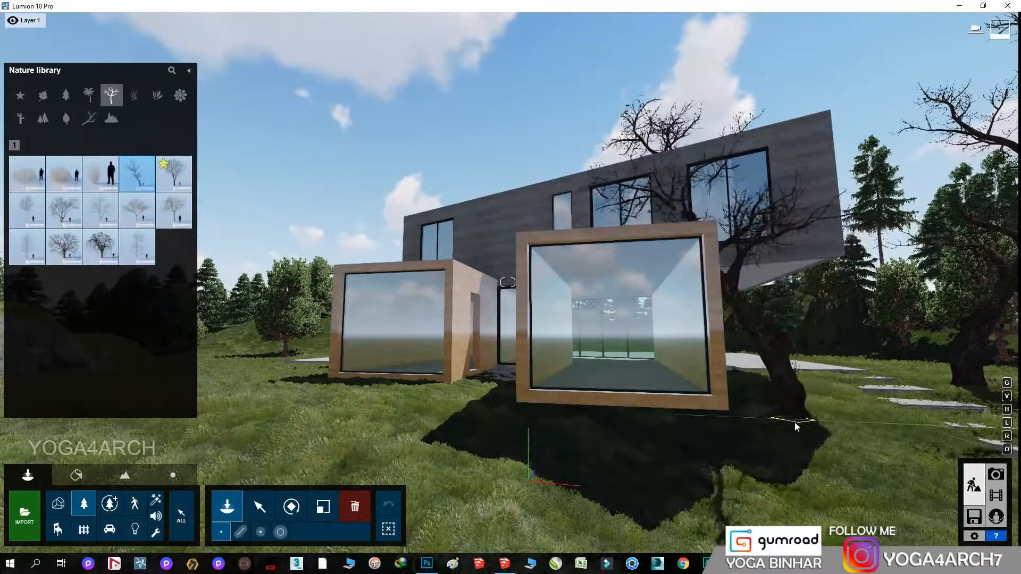
right_drag(793, 412, 857, 437)
click(984, 410)
Place thin leafless trees on the lawn in front of the smaller protruding box
click(138, 248)
click(553, 393)
right_drag(592, 393, 502, 381)
click(502, 382)
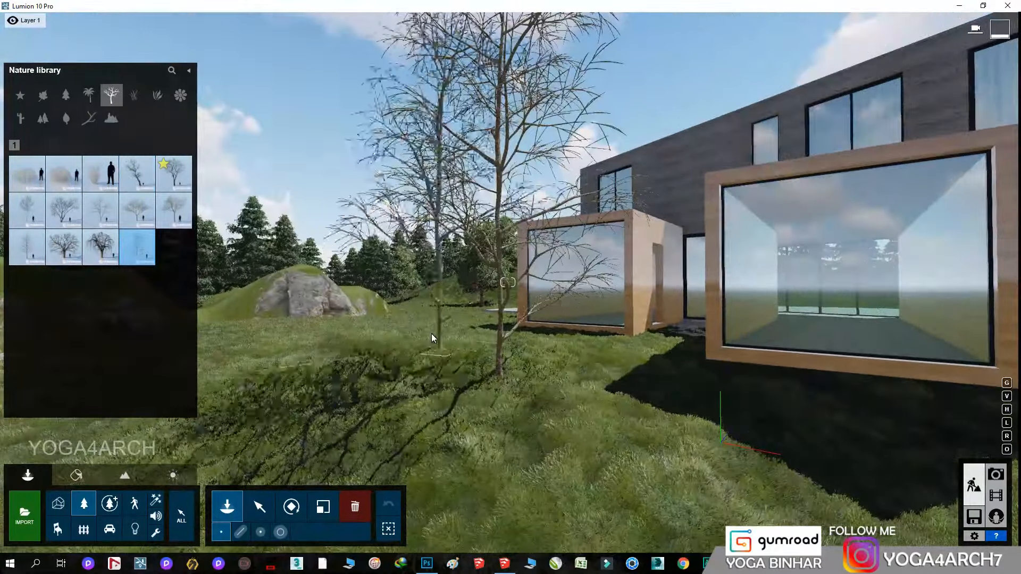
right_drag(372, 335, 465, 357)
Consider another leafless tree and check the placed ones in the photo 1 preview
click(180, 170)
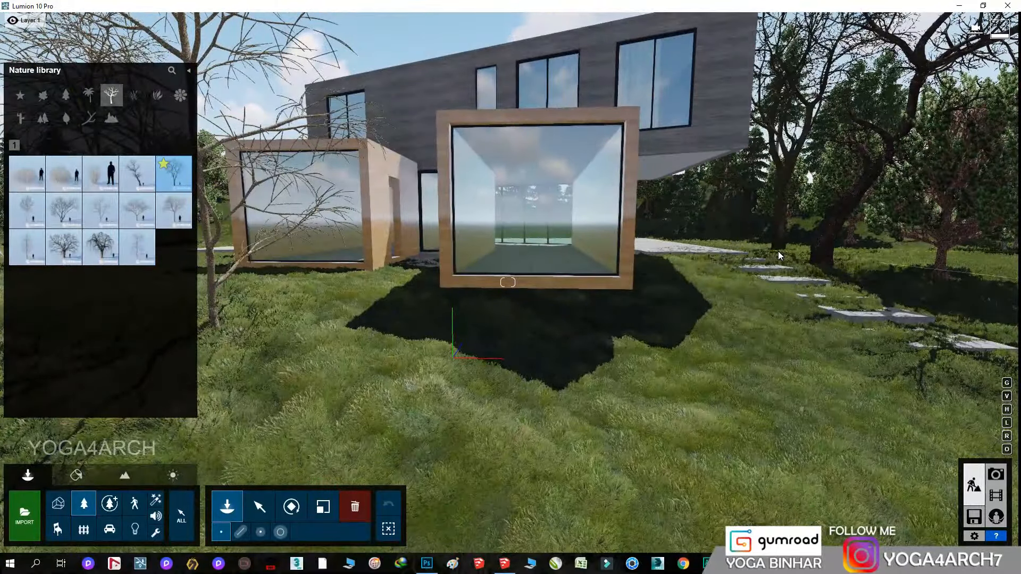
scroll(851, 285, down, 5)
right_drag(516, 395, 373, 278)
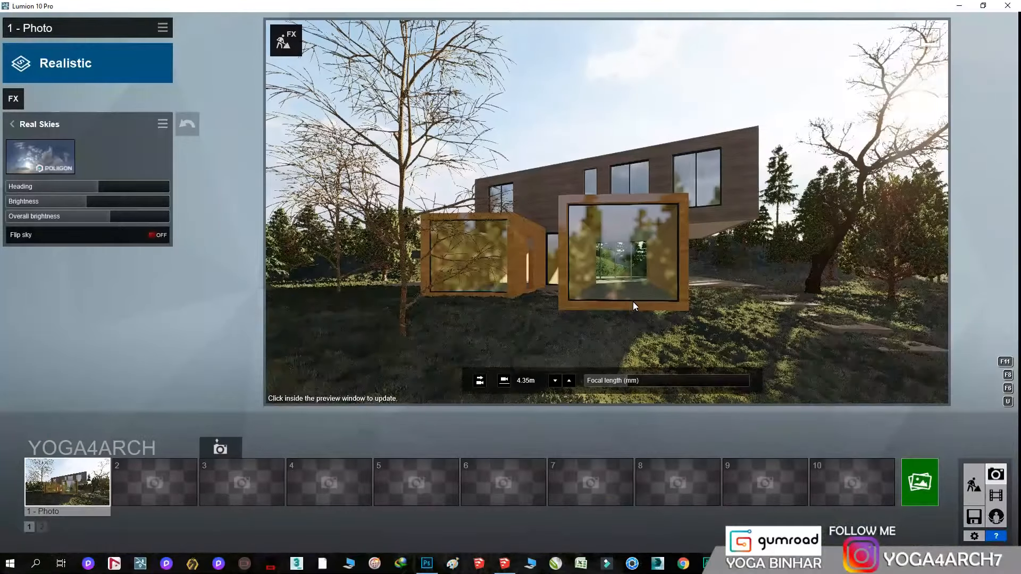
click(634, 301)
Return to build mode and delete the leafless trees in front of and beside the house
click(974, 484)
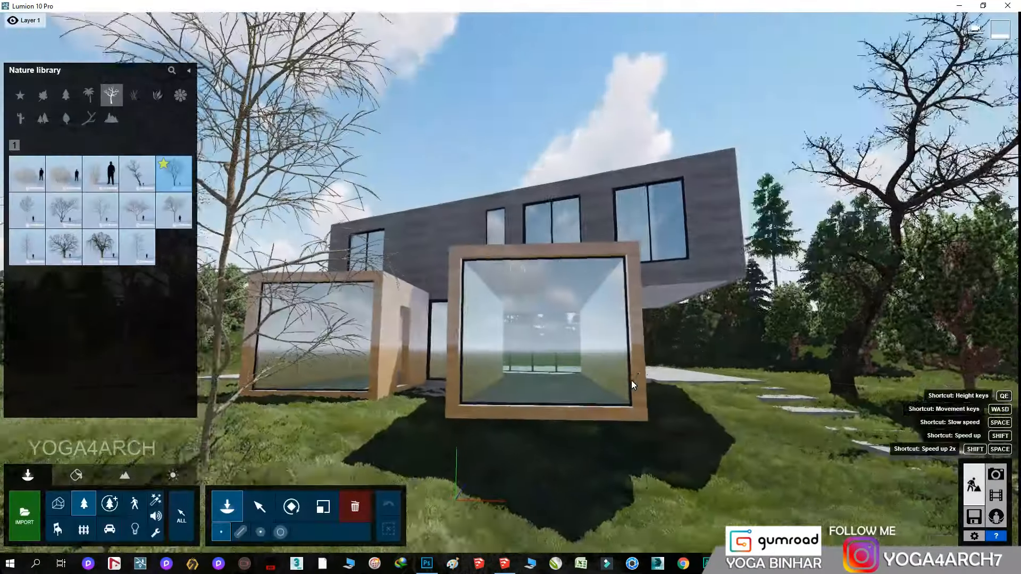
right_drag(633, 385, 537, 468)
click(355, 507)
click(346, 341)
click(284, 243)
right_drag(341, 266, 701, 304)
click(742, 279)
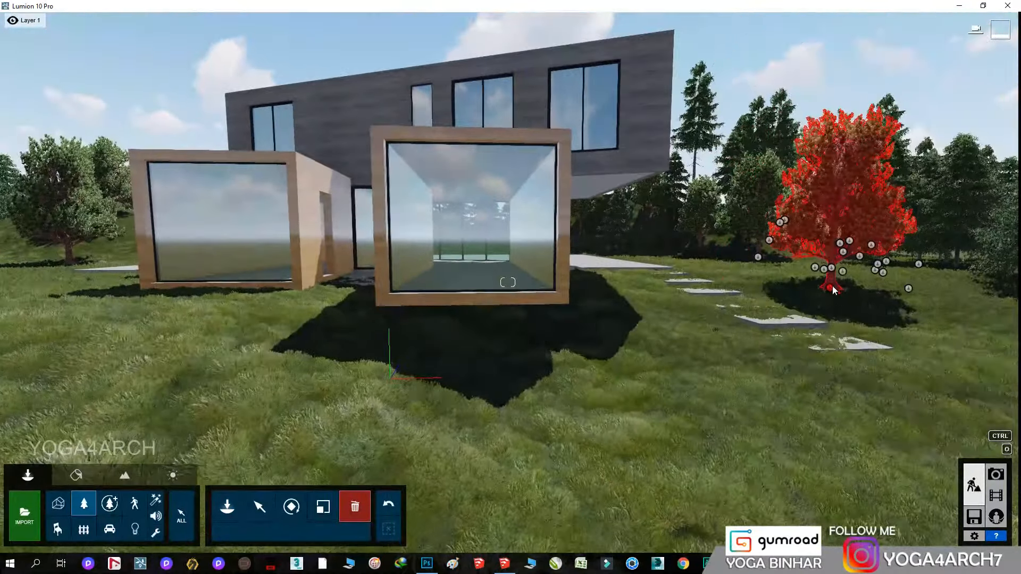
Place the slender third-row-one tree from the second row of the Fine-detail Nature library next to the stepping stones
click(111, 507)
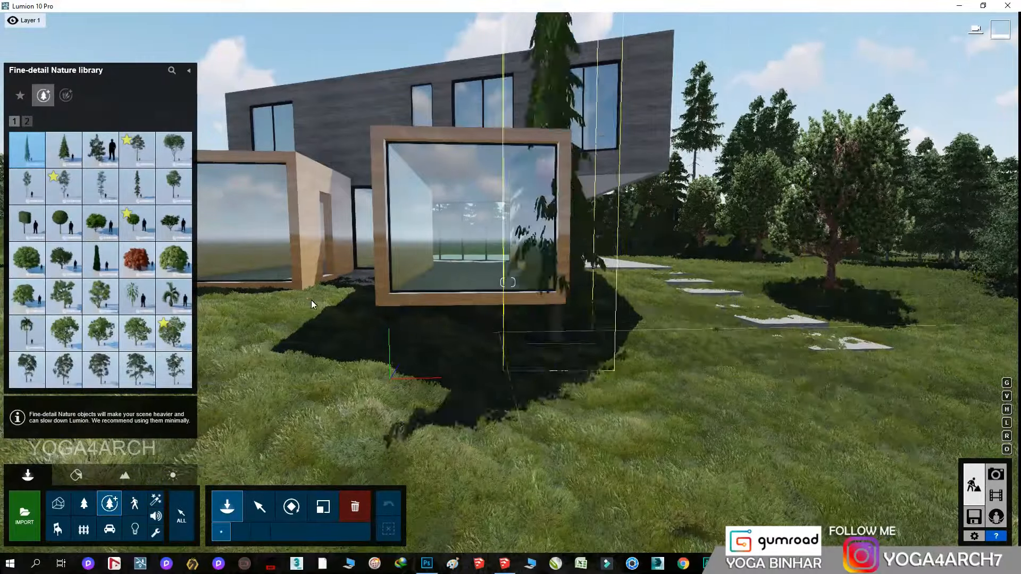
click(114, 201)
click(765, 281)
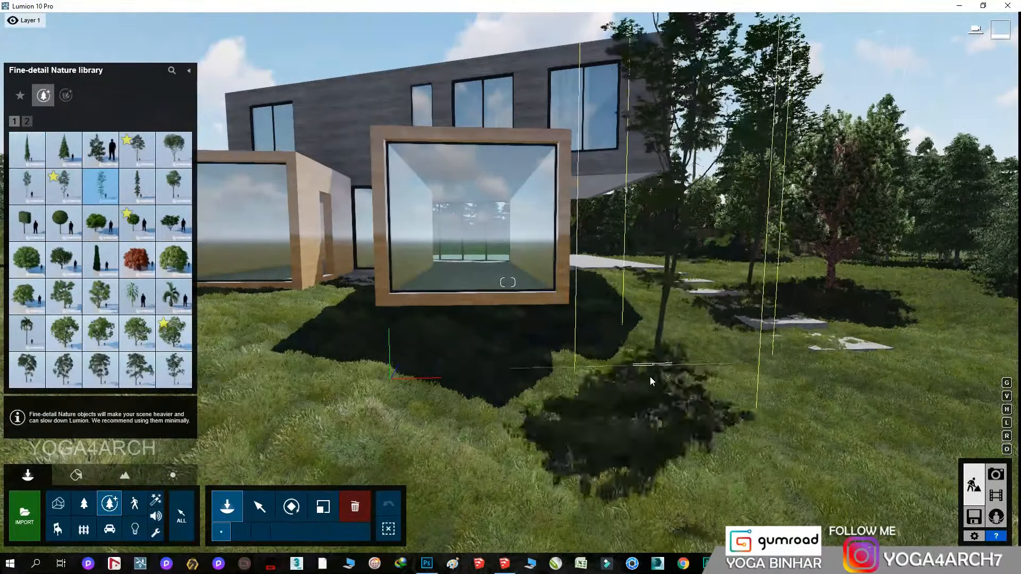
Place the favourite fine-detail pine from the first row behind the house and beside the smaller protruding box
right_drag(524, 346, 321, 203)
click(137, 151)
key(s)
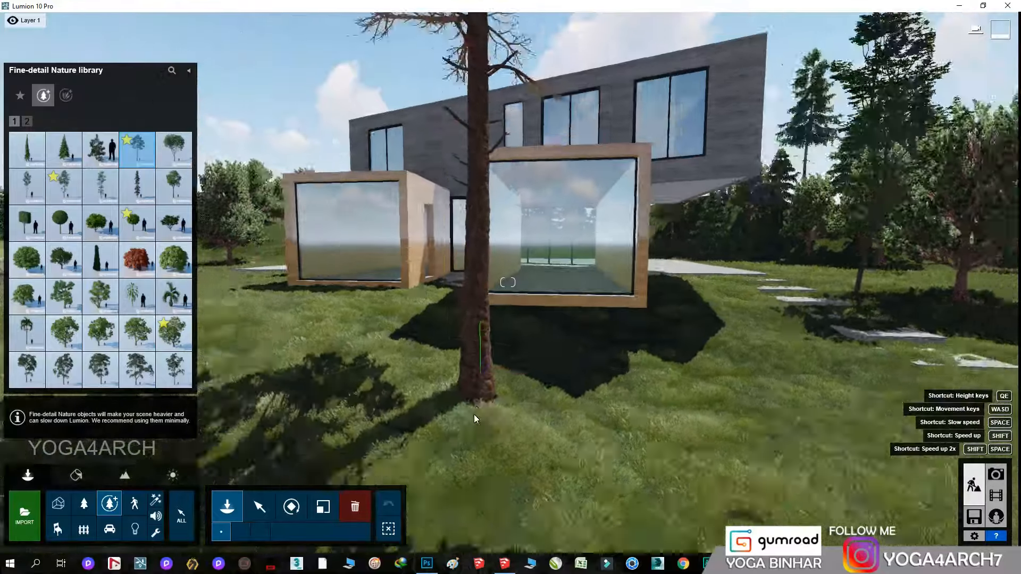
click(611, 254)
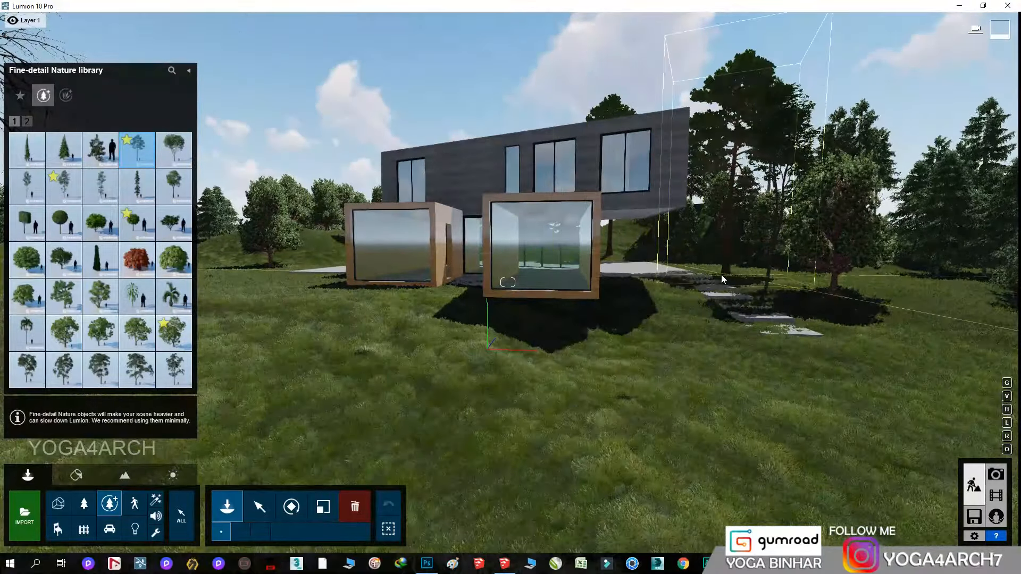
click(323, 283)
Place the last fine-detail tree on the library's first page on the lawn by the stepping stones
click(174, 370)
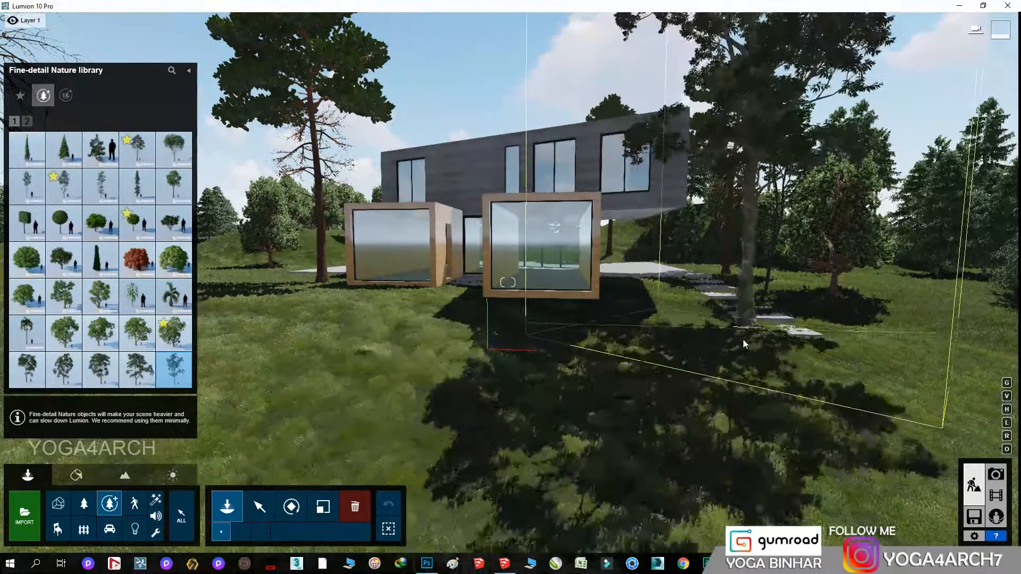
click(716, 326)
click(638, 349)
Place the fifth fine-detail tree of the first row in front of the gap between the two protruding boxes
right_drag(638, 349, 643, 346)
key(w)
key(q)
key(s)
key(w)
click(177, 158)
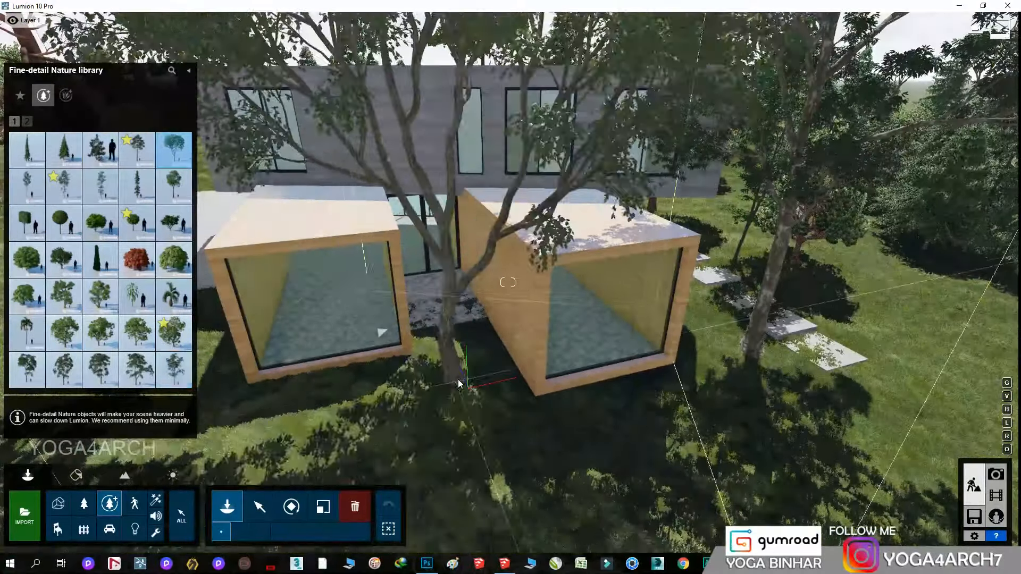
click(464, 385)
Add another of the same fine-detail trees beyond the paved terrace behind the house
key(s)
right_drag(442, 369, 423, 312)
key(a)
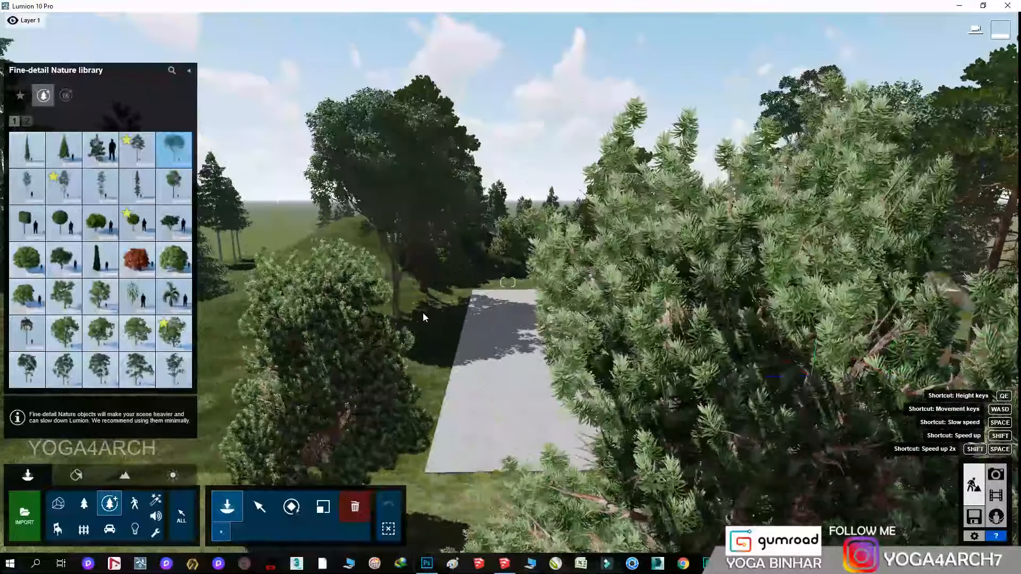
key(w)
click(349, 410)
Add reflection planes in photo 1's Reflection effect for the glass fronts of both protruding boxes and two upper-floor windows
click(994, 474)
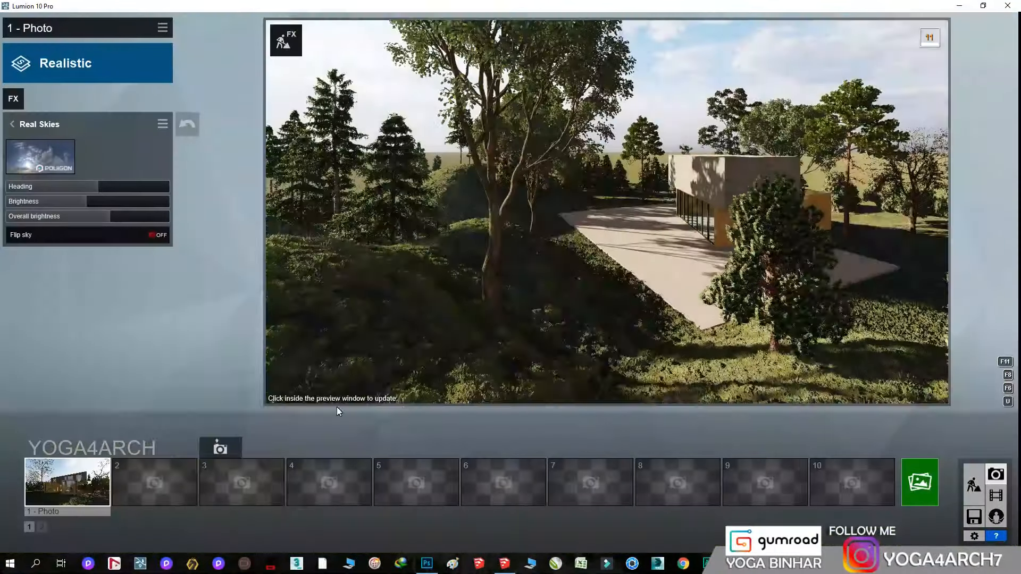
click(88, 477)
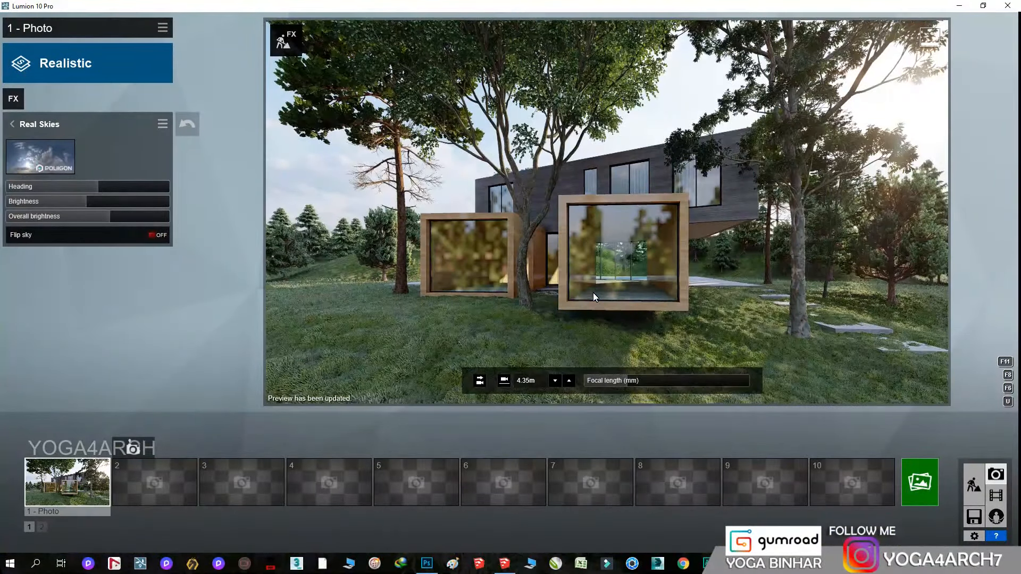
click(13, 99)
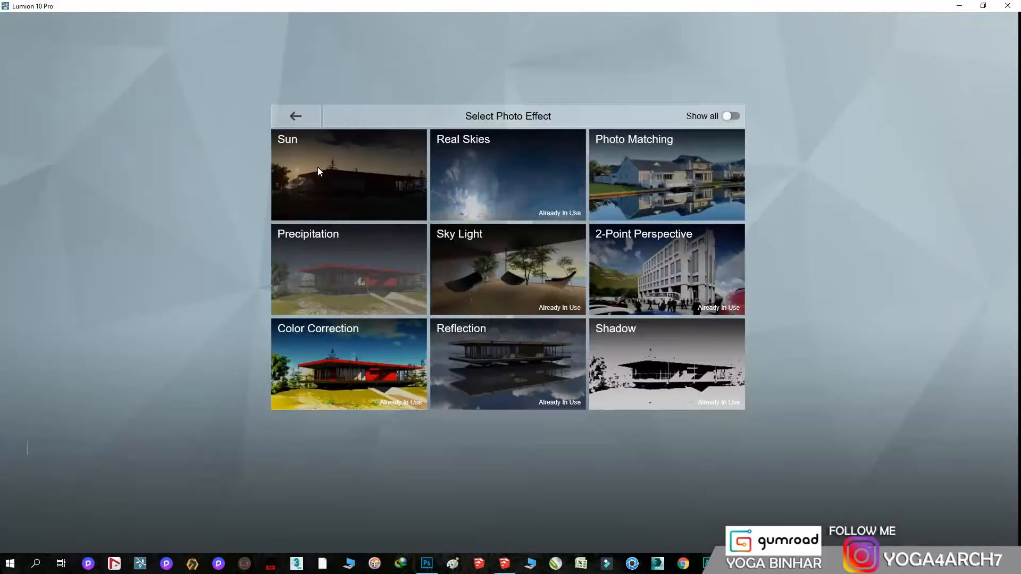
click(505, 362)
click(31, 156)
click(296, 346)
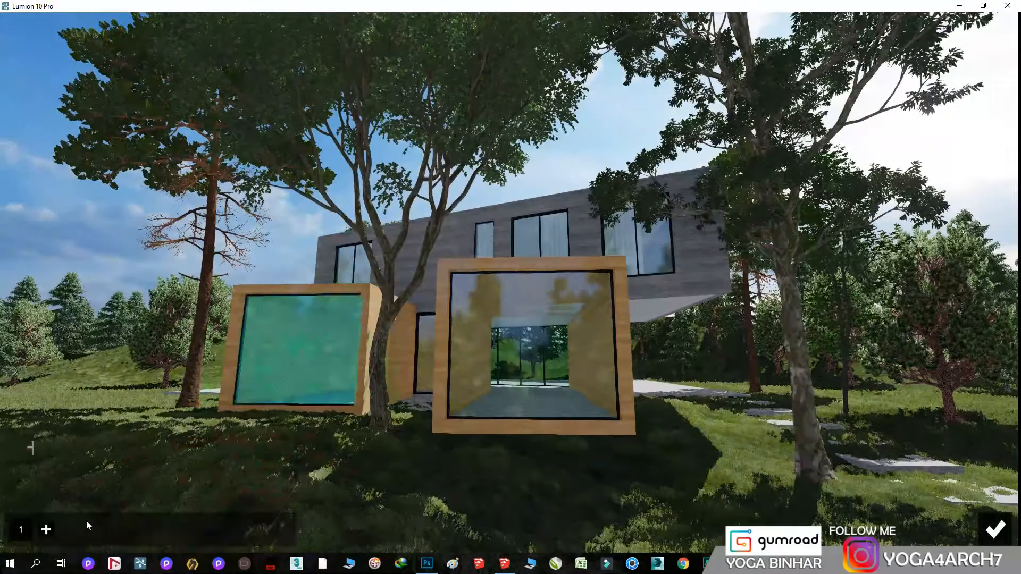
click(502, 368)
click(74, 530)
click(656, 245)
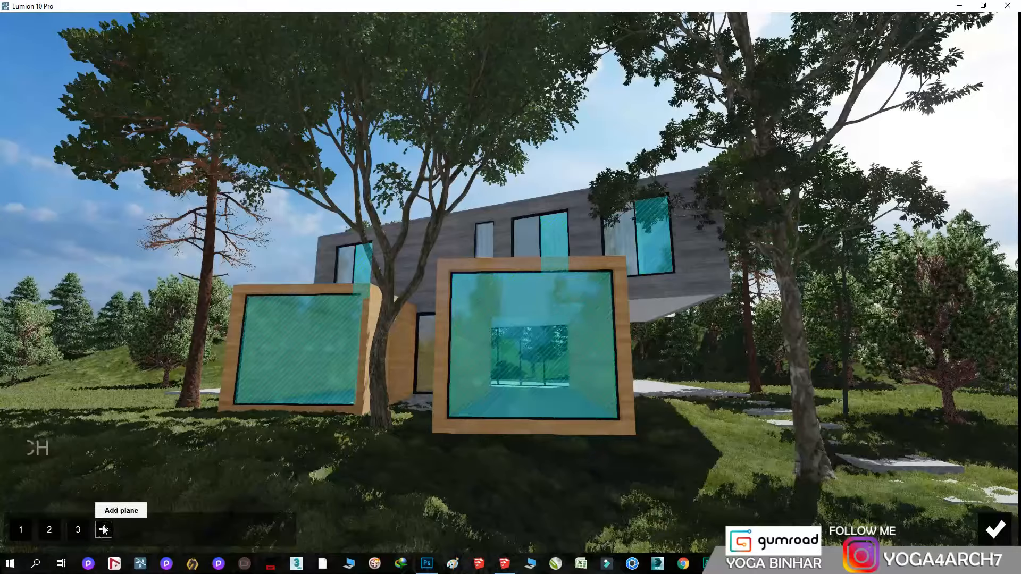
click(103, 530)
click(528, 234)
click(994, 530)
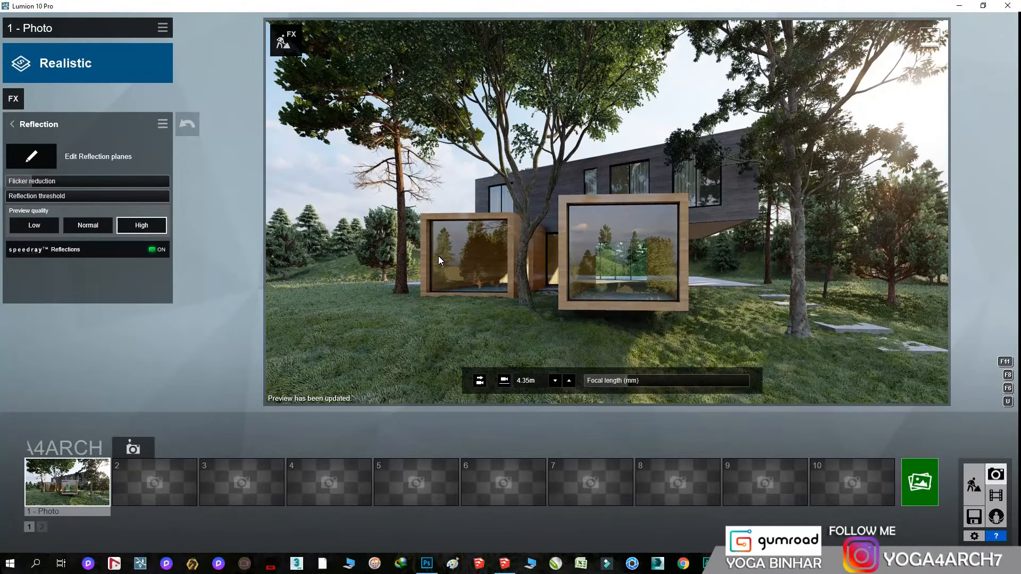
Move the tree by the stepping stones closer to the camera and the pine beside the smaller box away from it
click(974, 485)
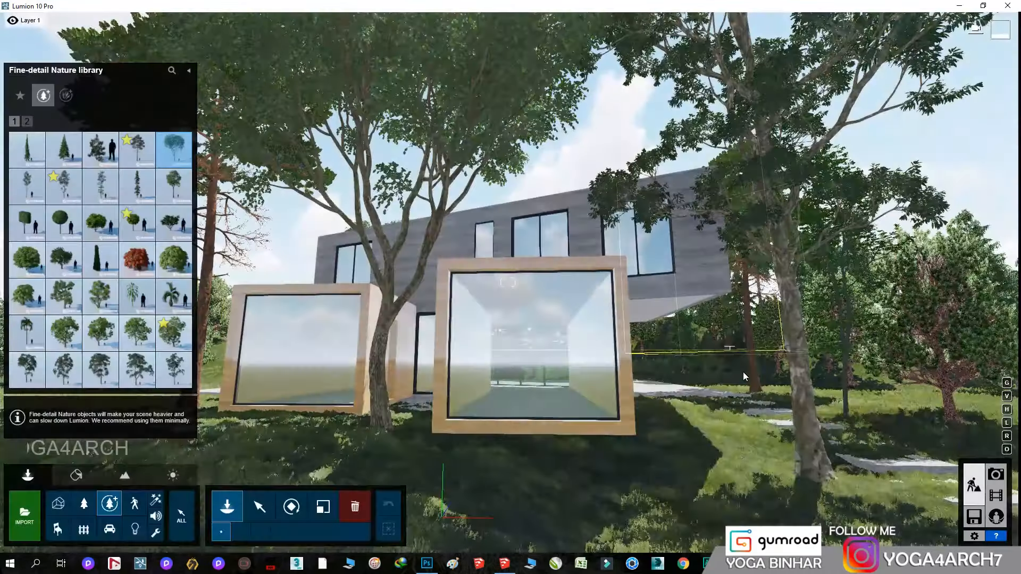
click(266, 510)
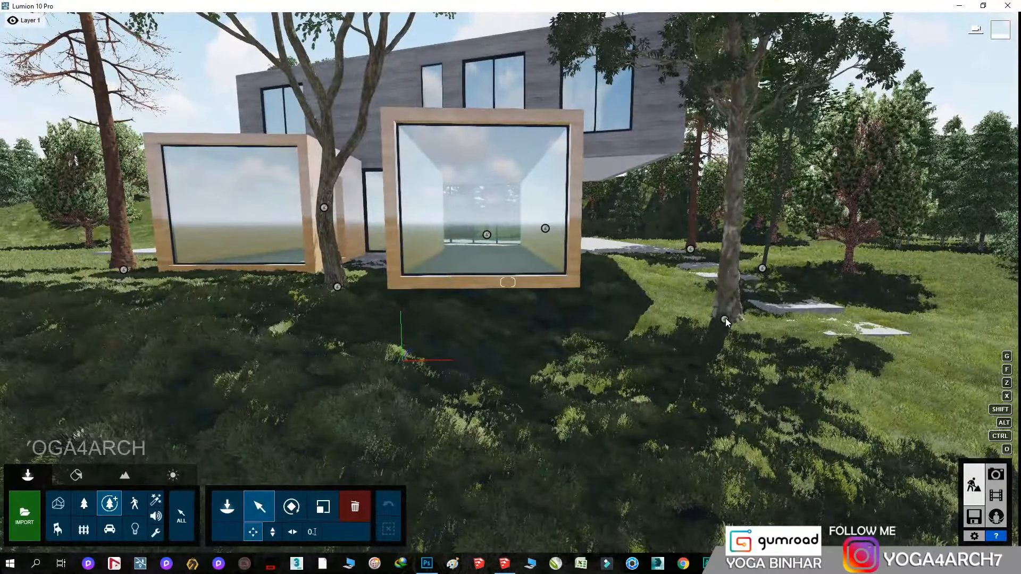
drag(725, 319, 809, 516)
right_drag(592, 346, 420, 319)
drag(369, 318, 38, 379)
right_drag(423, 410, 585, 373)
click(996, 475)
click(88, 479)
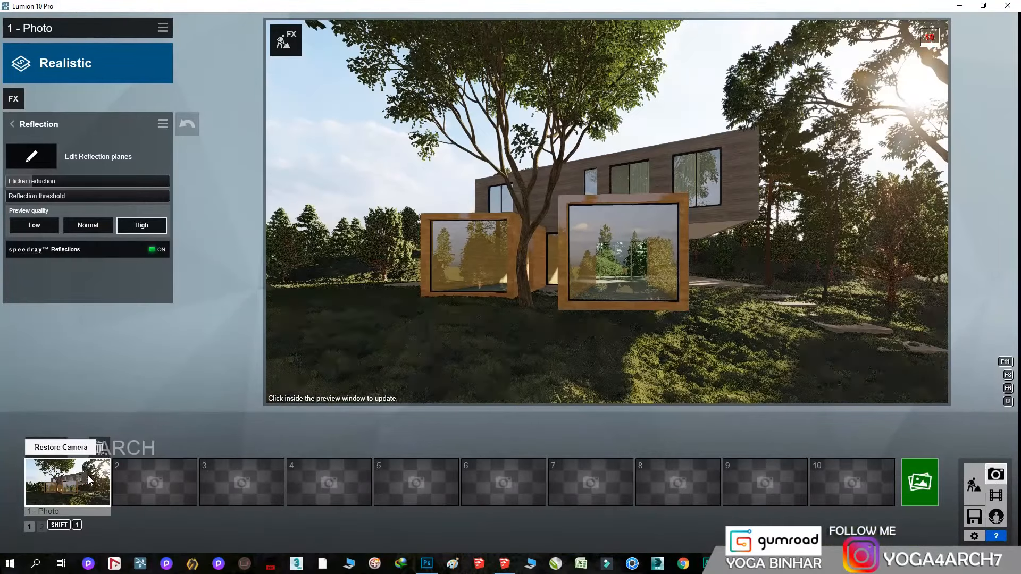
click(748, 301)
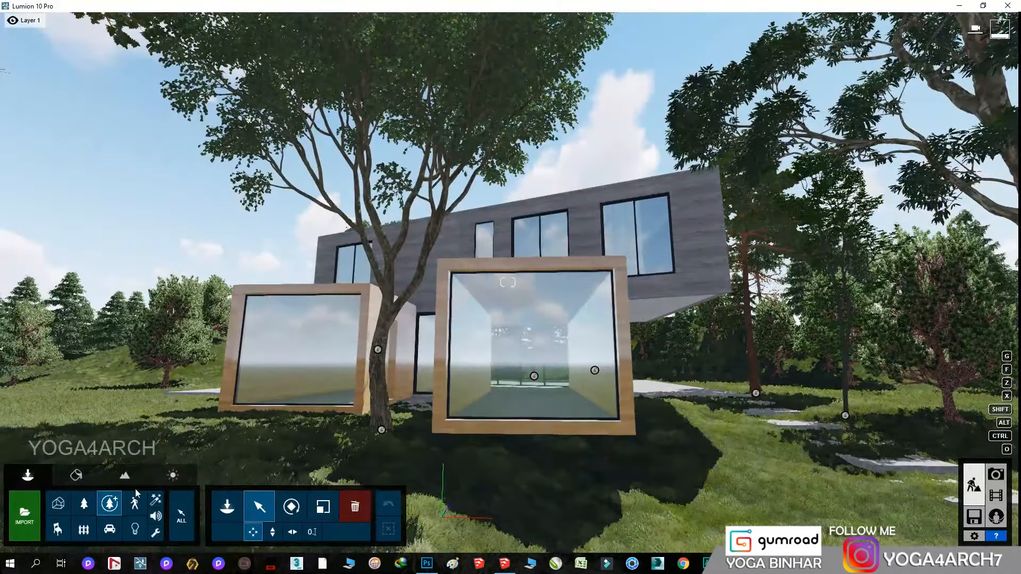
Place the second fine-detail tree of the library's last row on the lawn beside the smaller protruding box
click(109, 502)
click(63, 369)
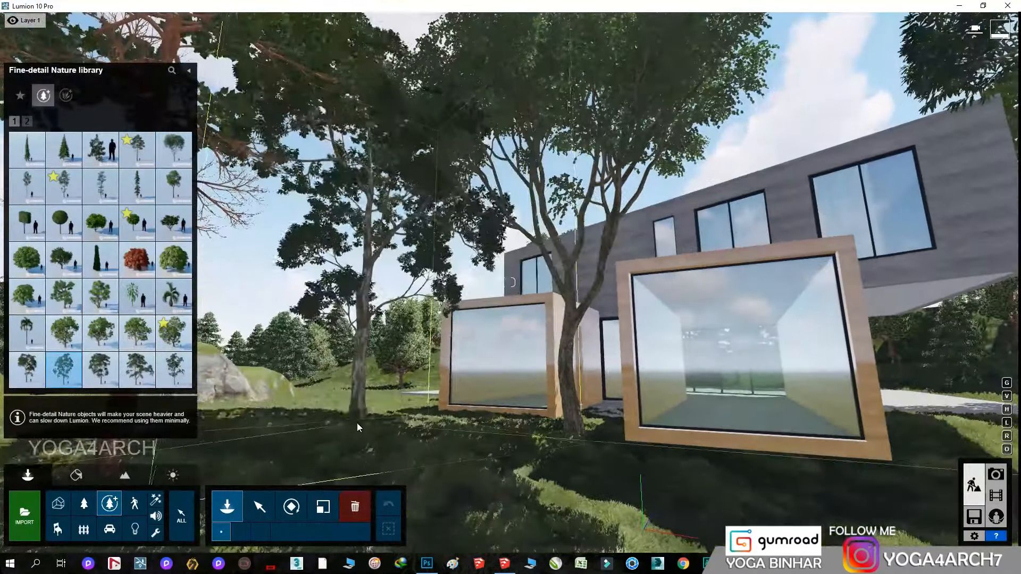
click(356, 391)
Place the last-row red SUV model from the transport library on the paved terrace behind the house and rotate it
key(s)
right_drag(520, 426, 509, 484)
key(s)
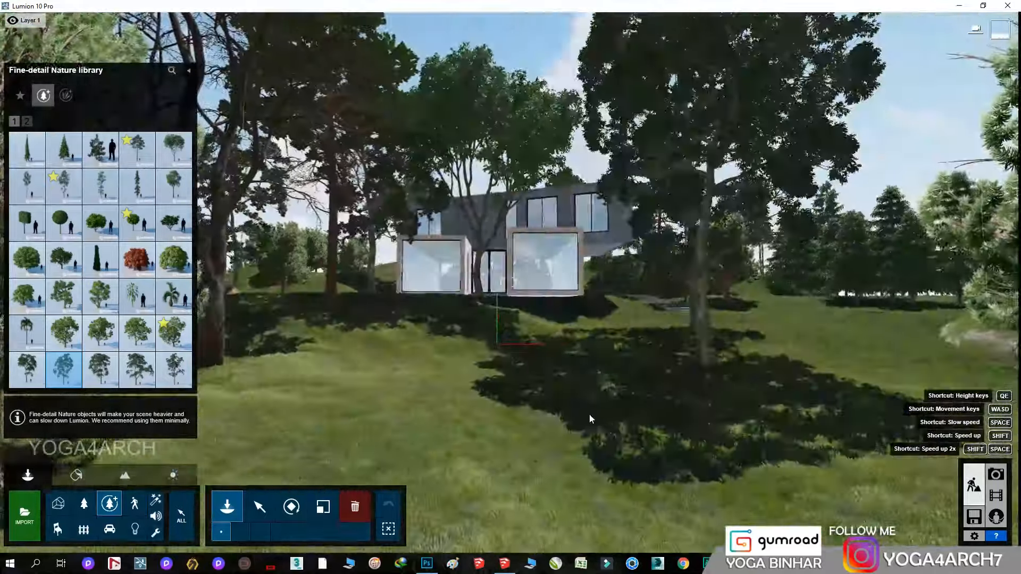
key(s)
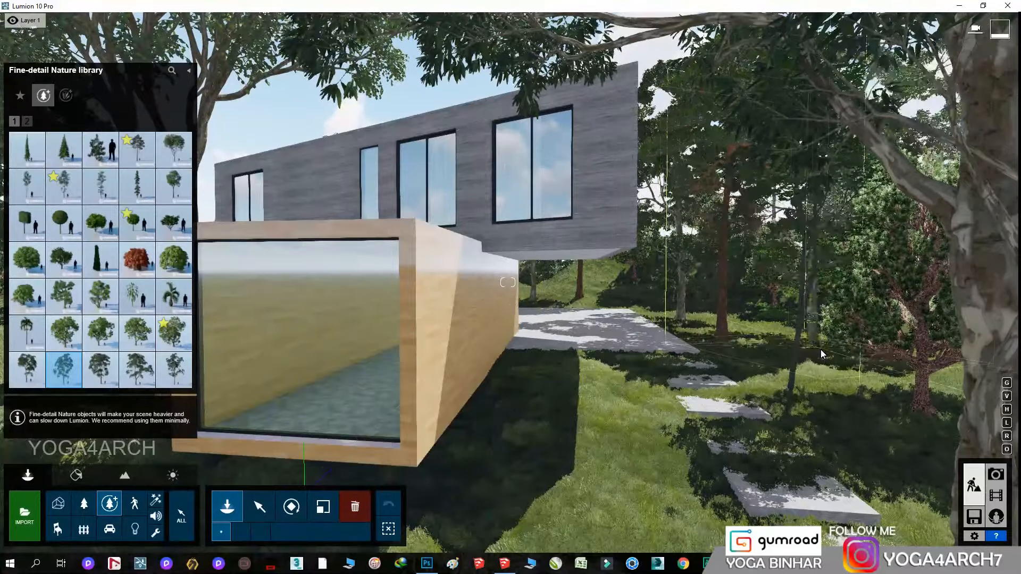
key(s)
key(q)
right_drag(756, 338, 565, 230)
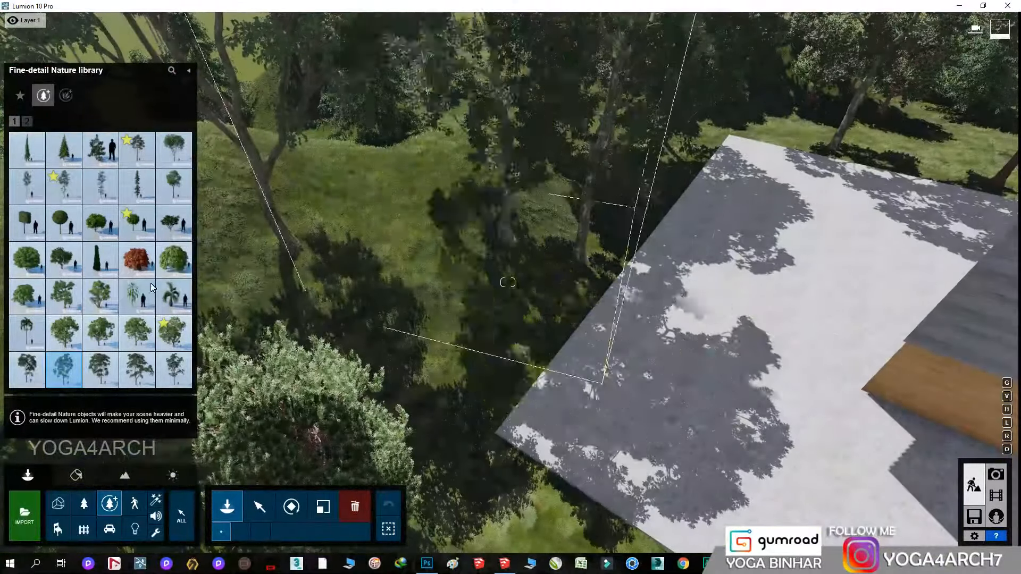
click(109, 529)
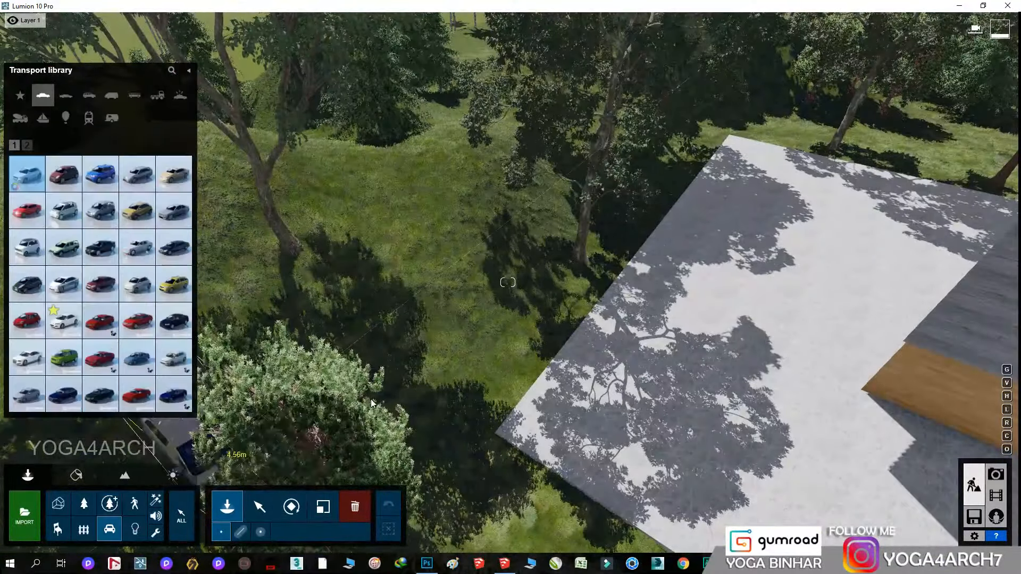
click(95, 96)
click(27, 248)
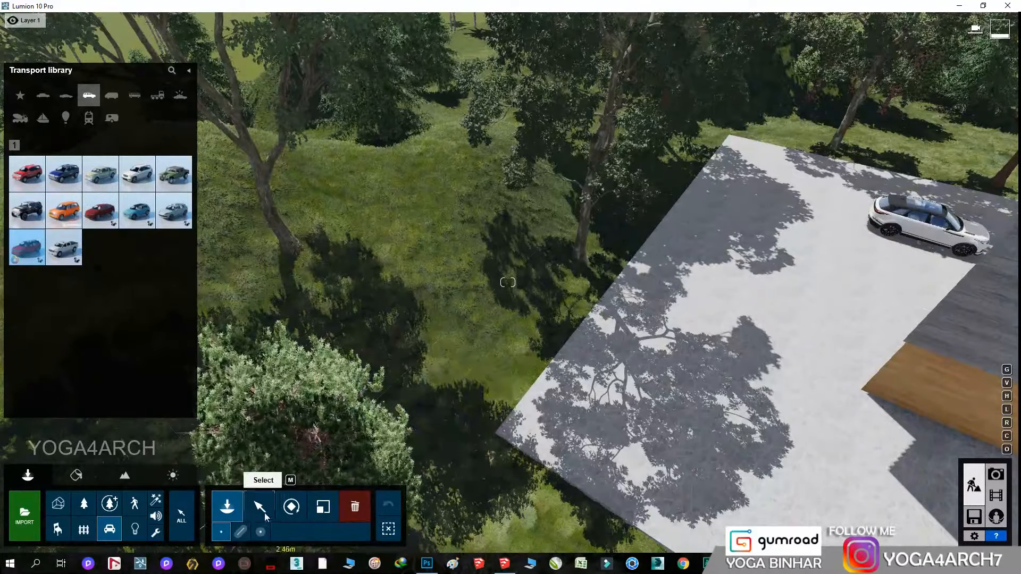
click(291, 507)
right_drag(844, 258, 946, 229)
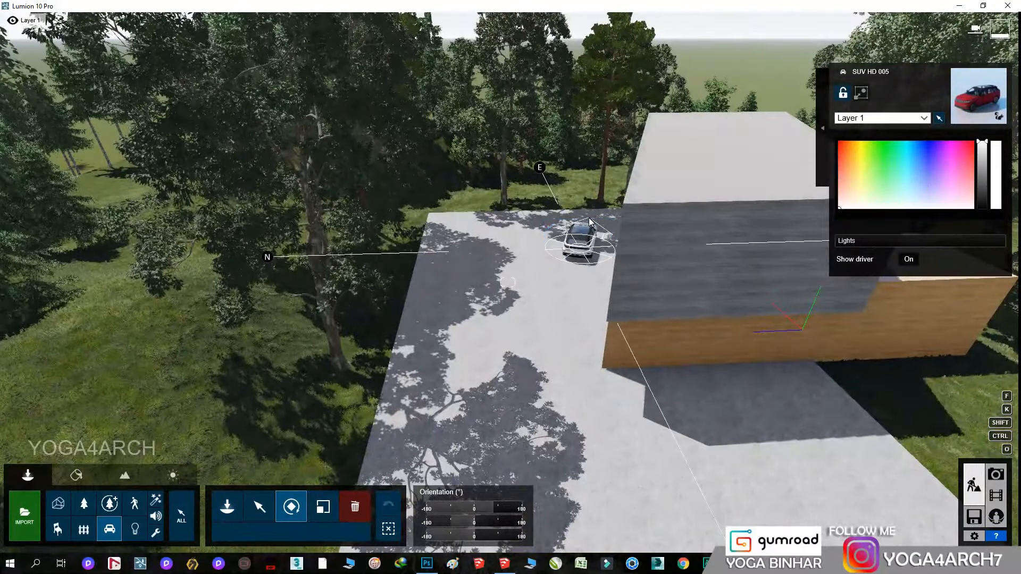
Reframe photo 1 with the camera lowered to about 3.70 m, save the view and update the preview
click(995, 475)
click(71, 486)
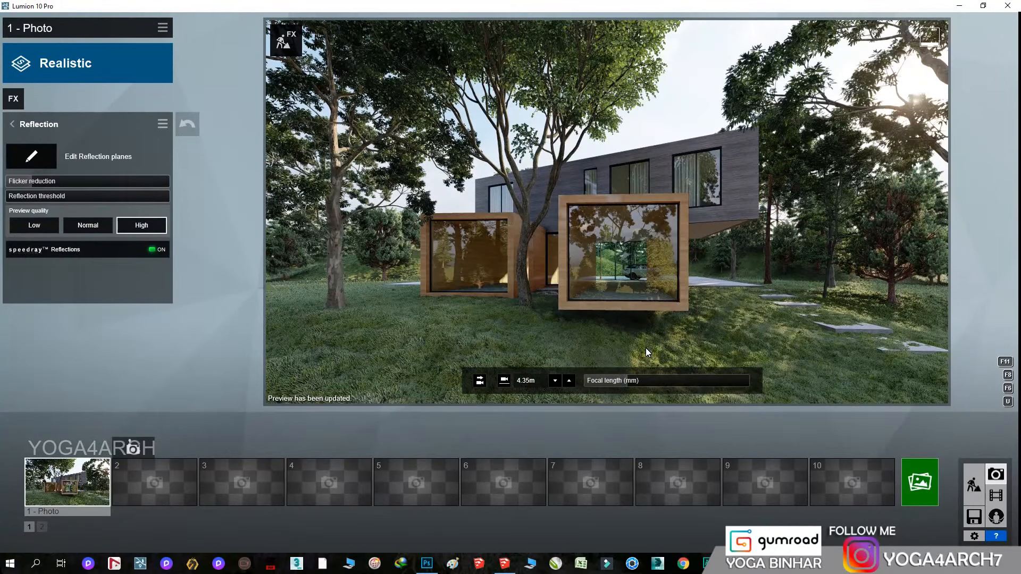
key(e)
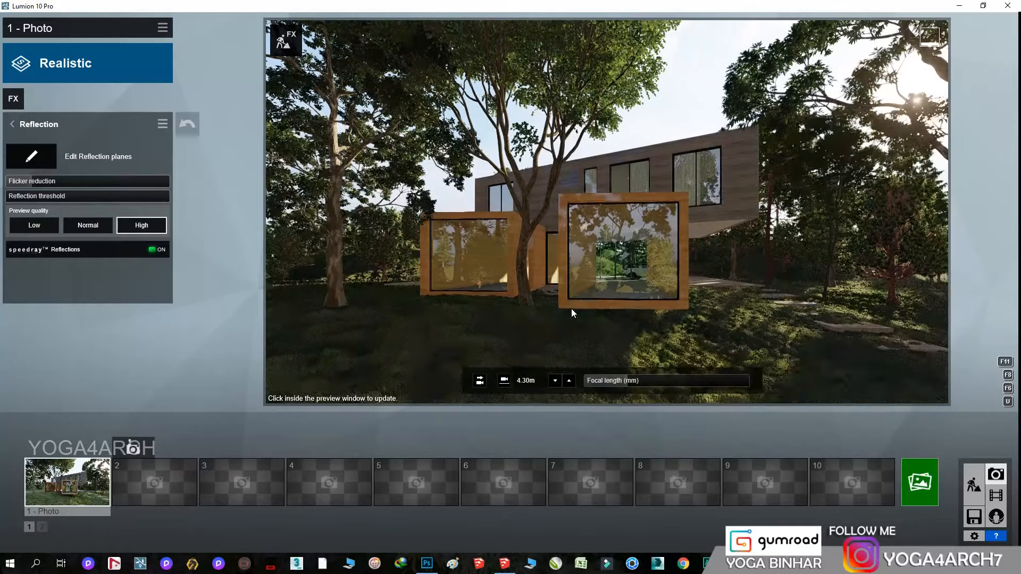
right_drag(580, 279, 581, 279)
key(q)
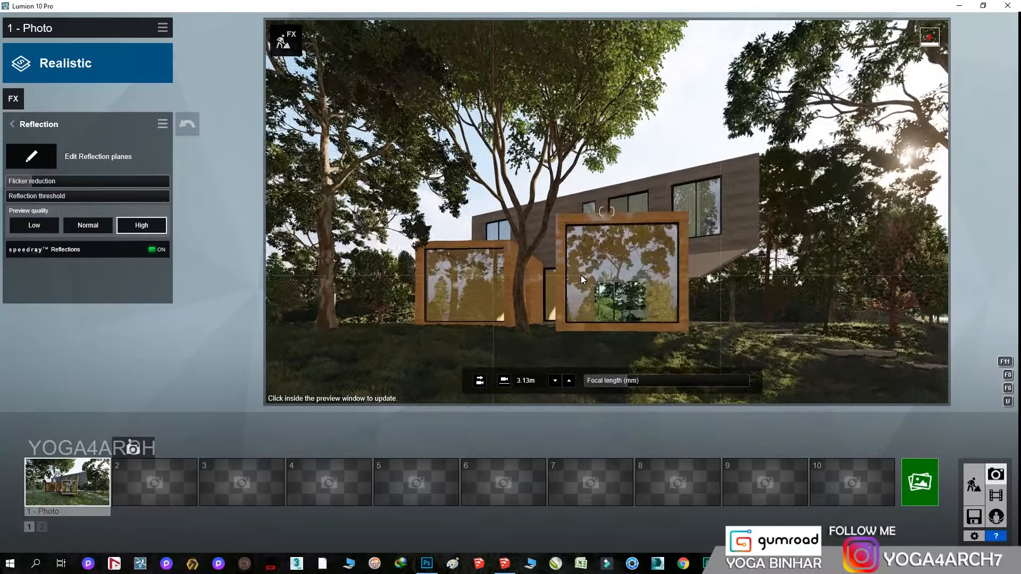
drag(634, 389, 688, 351)
key(s)
key(s)
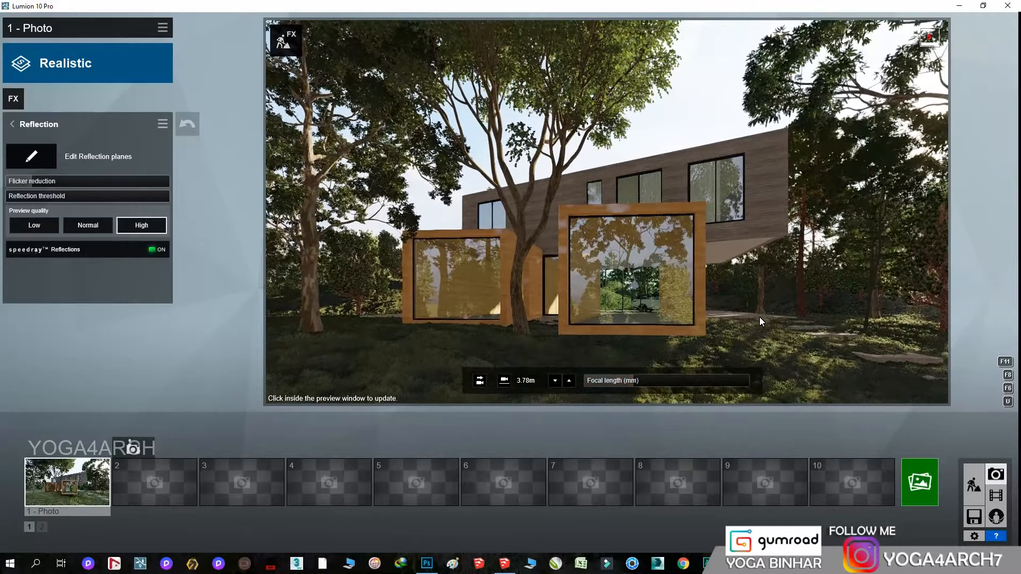
key(shift+1)
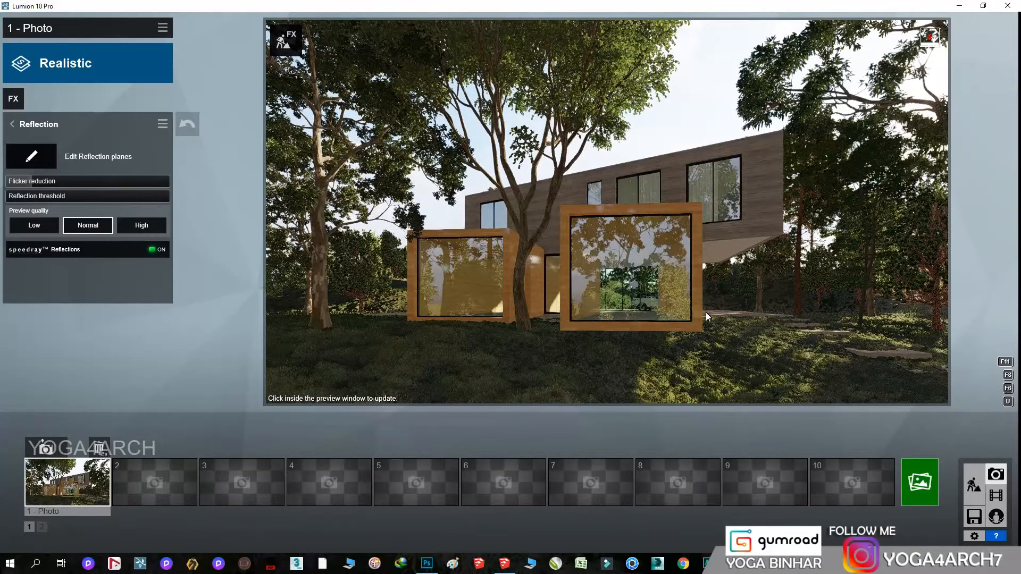
click(706, 312)
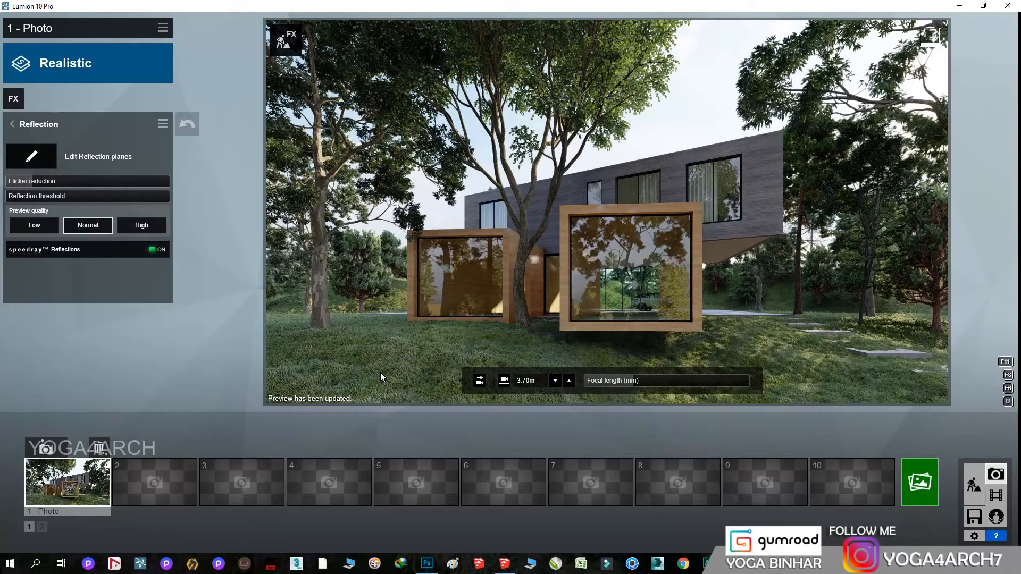
Add a Fog effect with density 1.5, a higher falloff and a deep blue colour, and update the preview
click(13, 98)
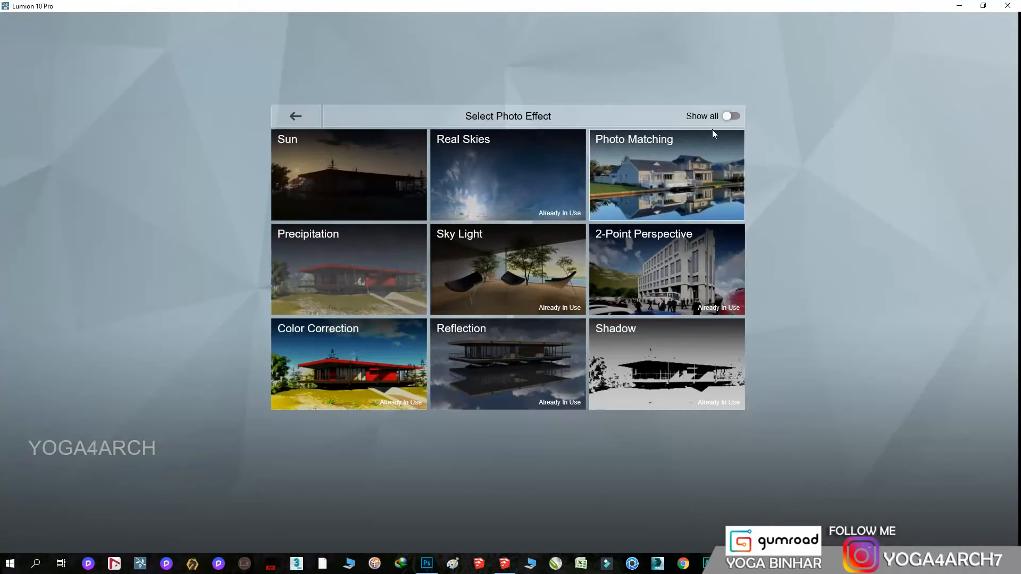
click(731, 116)
click(352, 168)
click(414, 184)
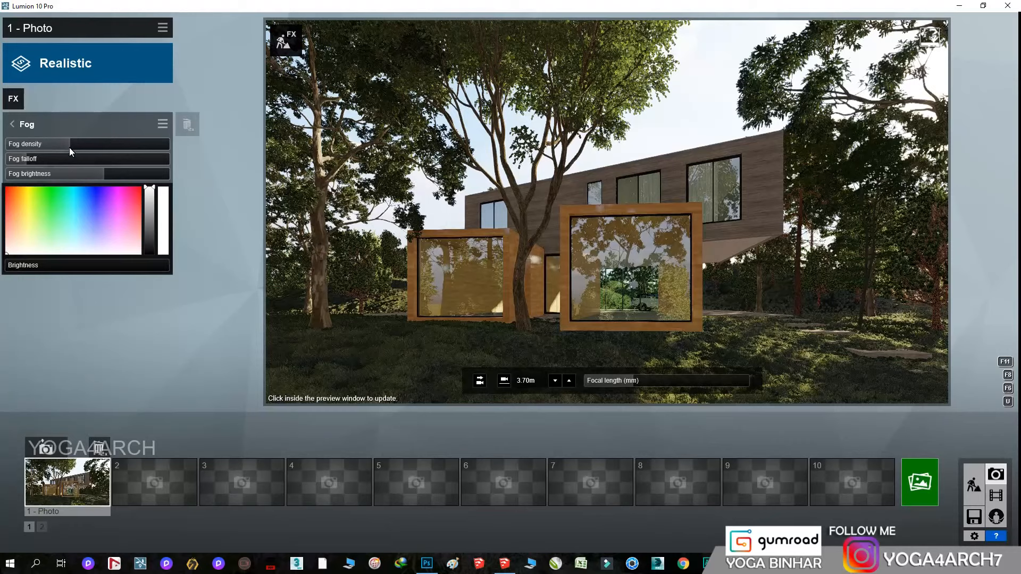
mouse_move(86, 146)
mouse_down()
mouse_move(98, 146)
mouse_move(66, 160)
mouse_move(125, 147)
mouse_move(103, 146)
mouse_up()
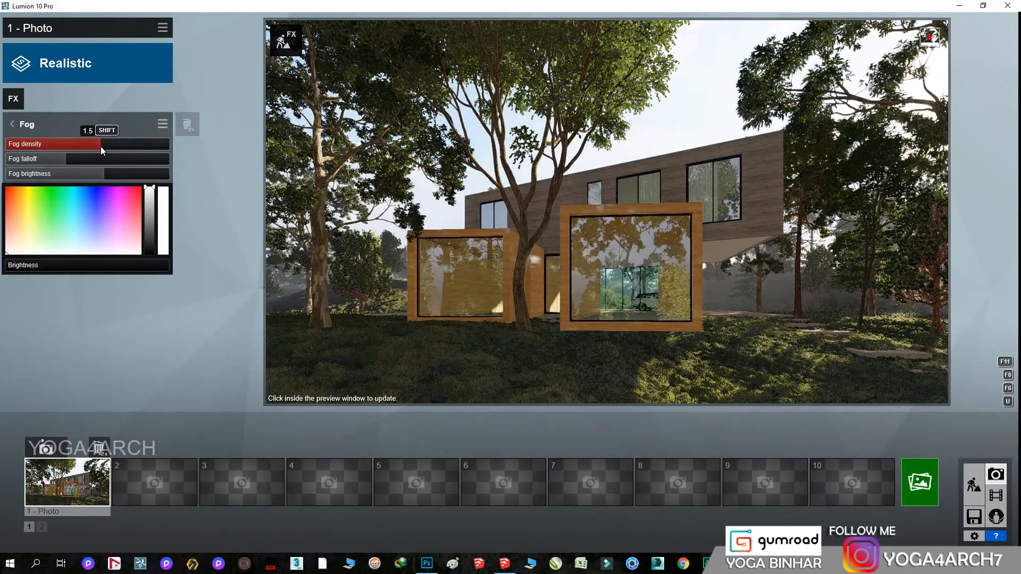
click(85, 219)
click(690, 339)
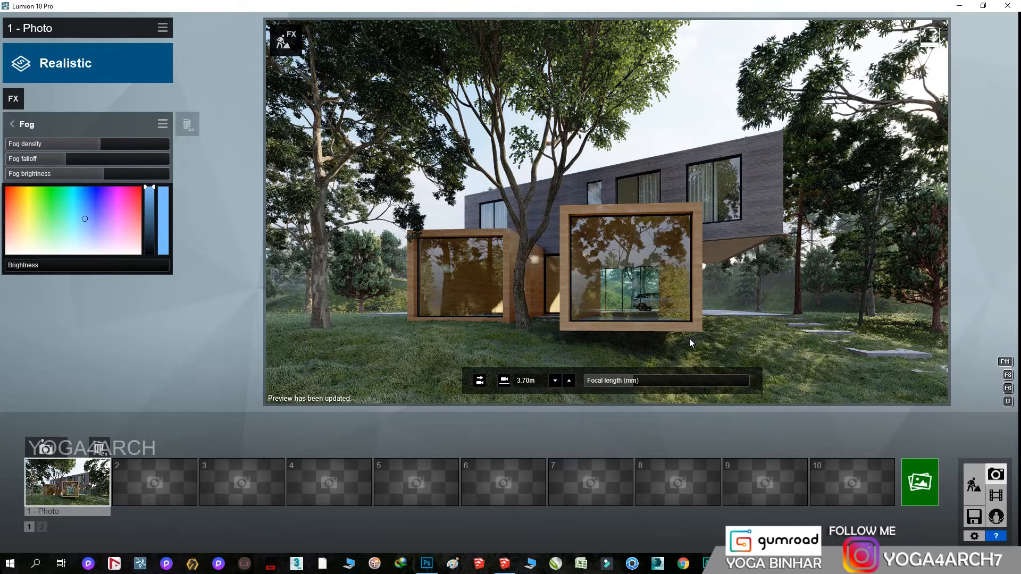
click(92, 205)
click(712, 306)
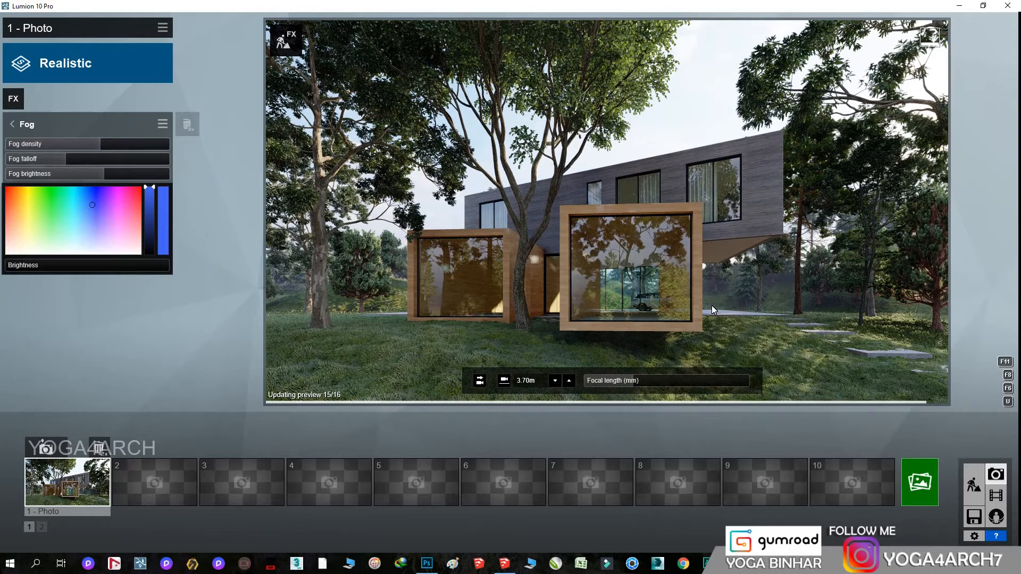
Raise the Color Correction brightness, set vibrance to about 0.2 and update the preview
click(24, 113)
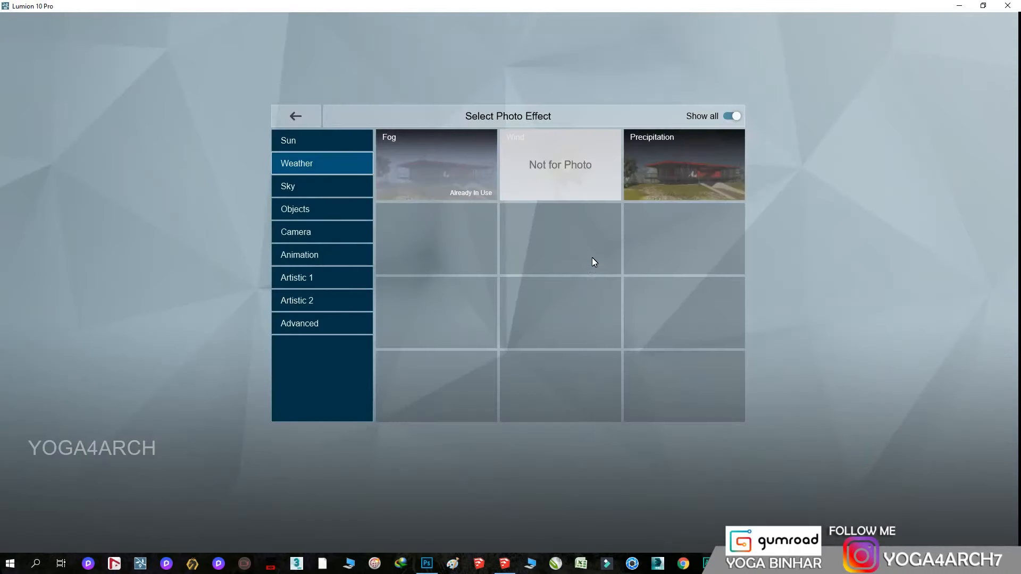
click(301, 276)
click(559, 160)
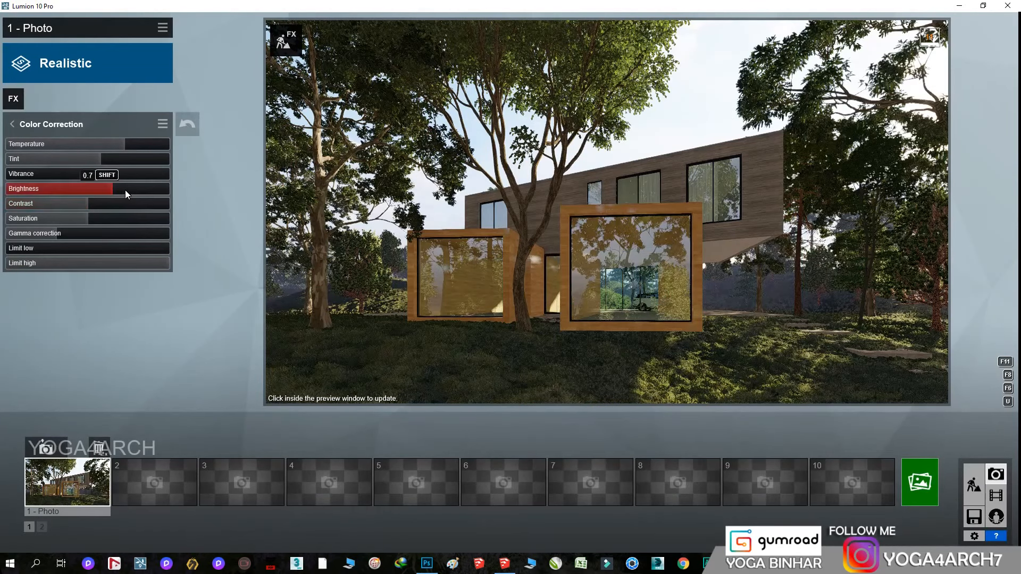
drag(129, 189, 132, 190)
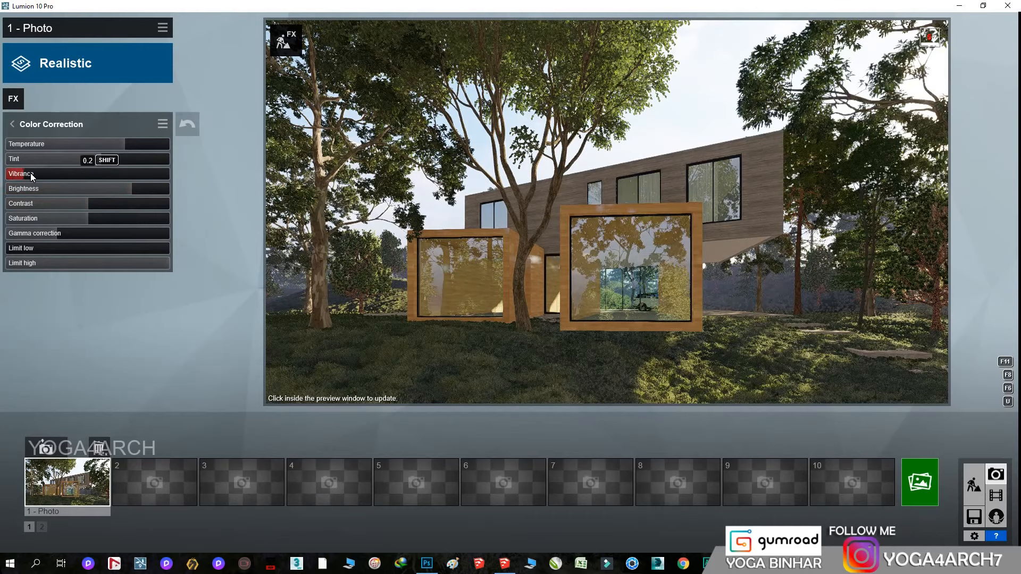
click(752, 294)
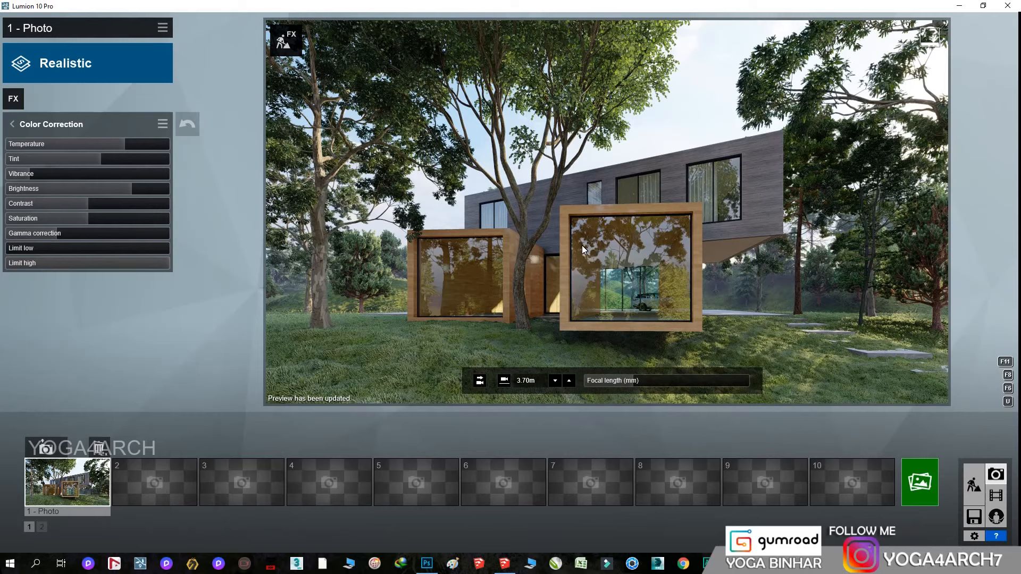
Return to the effect list of photo 1 and open the Reflection effect settings
click(13, 124)
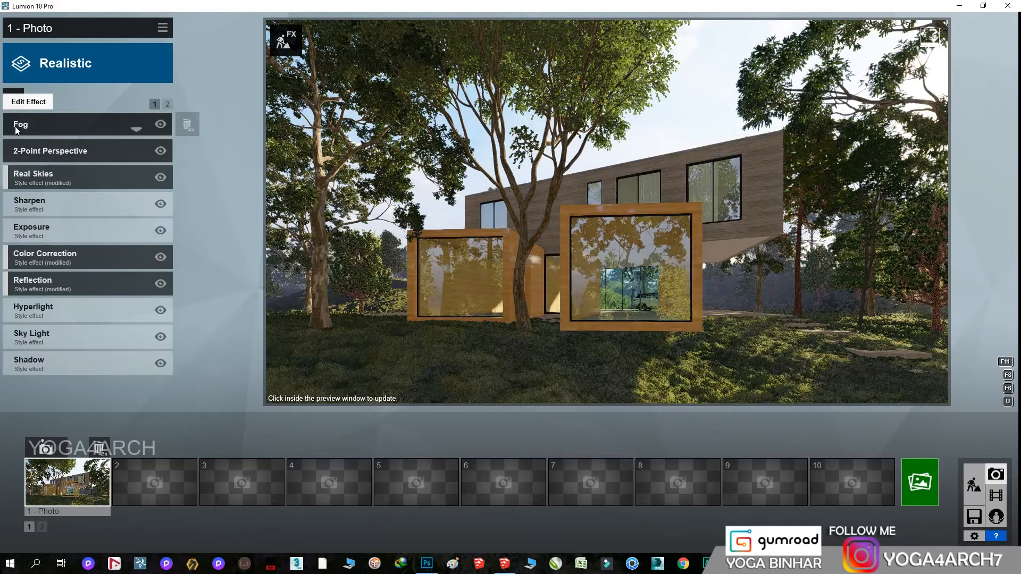
click(94, 282)
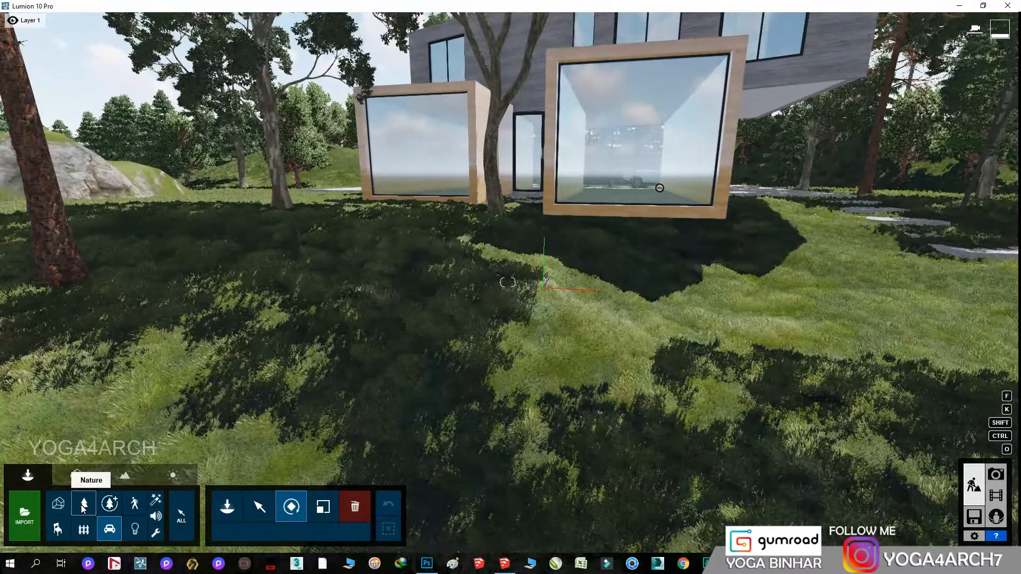
Place several fallen logs and Log 010 from the nature library on the lawn in front of the house
click(84, 505)
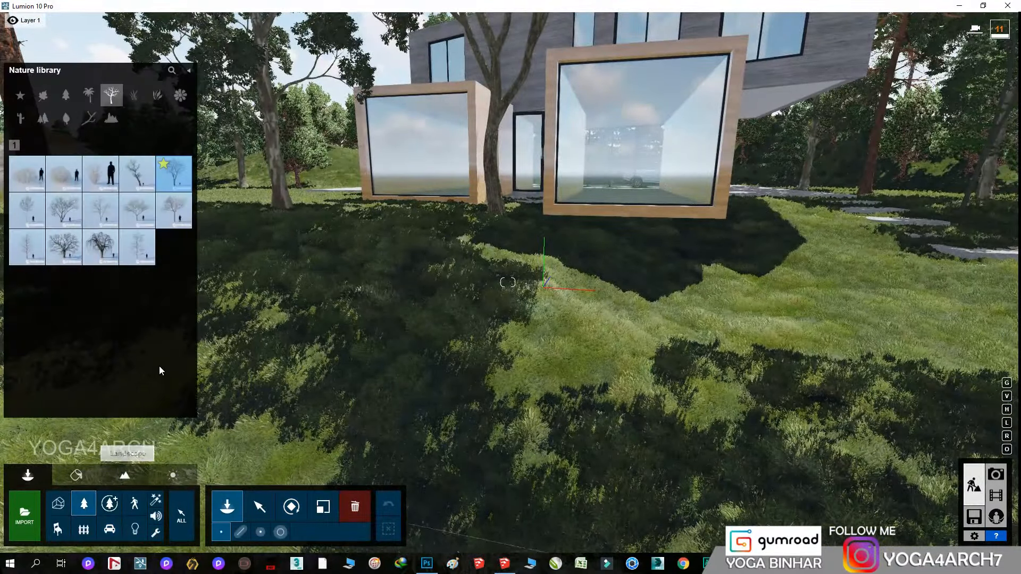
click(89, 119)
click(137, 284)
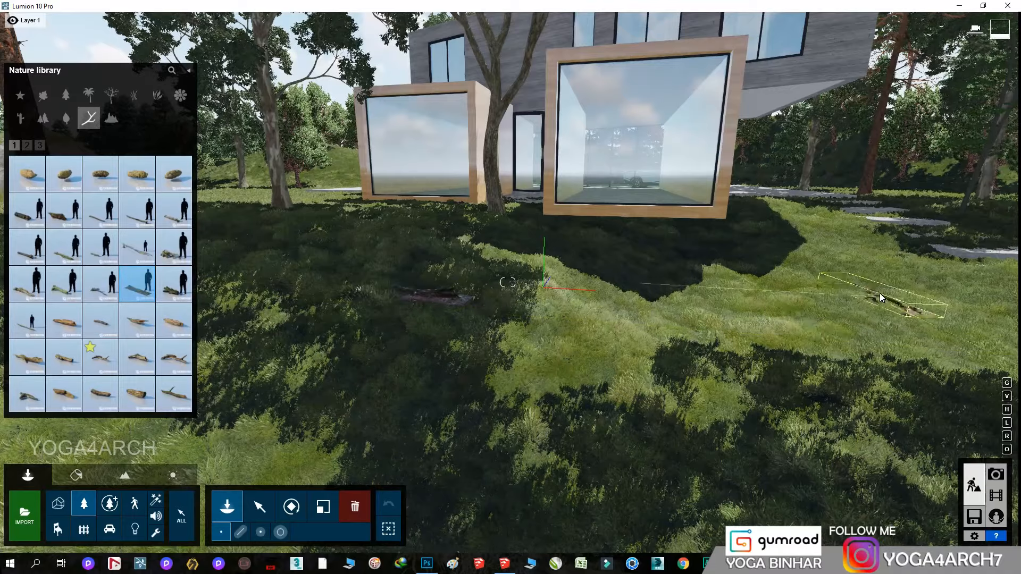
click(173, 246)
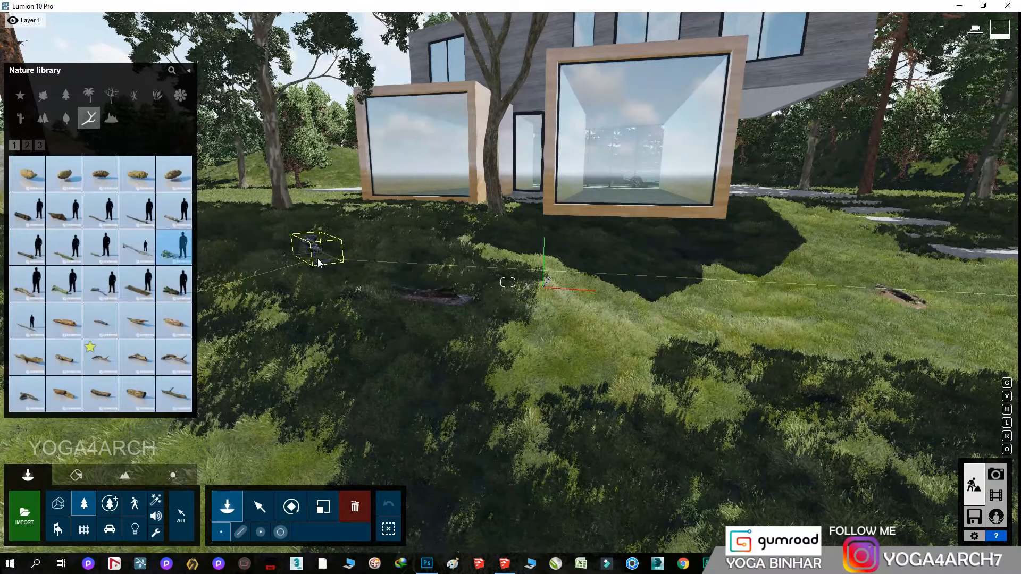
Adjust the size and height of Log 010 on the shaded lawn in front of the smaller glazed box
click(322, 506)
scroll(365, 241, up, 5)
mouse_move(215, 245)
mouse_down()
mouse_move(215, 236)
mouse_move(214, 264)
mouse_up()
click(259, 506)
scroll(378, 347, down, 4)
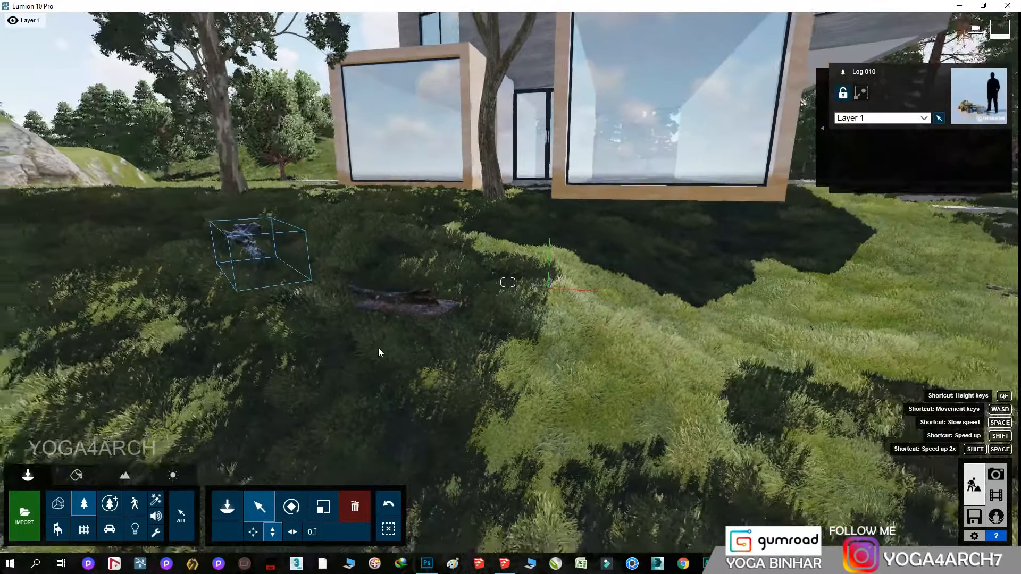
right_drag(378, 348, 405, 413)
scroll(404, 413, down, 2)
Place a large boulder and scatter various smaller rocks from the nature library across the front lawn
click(83, 503)
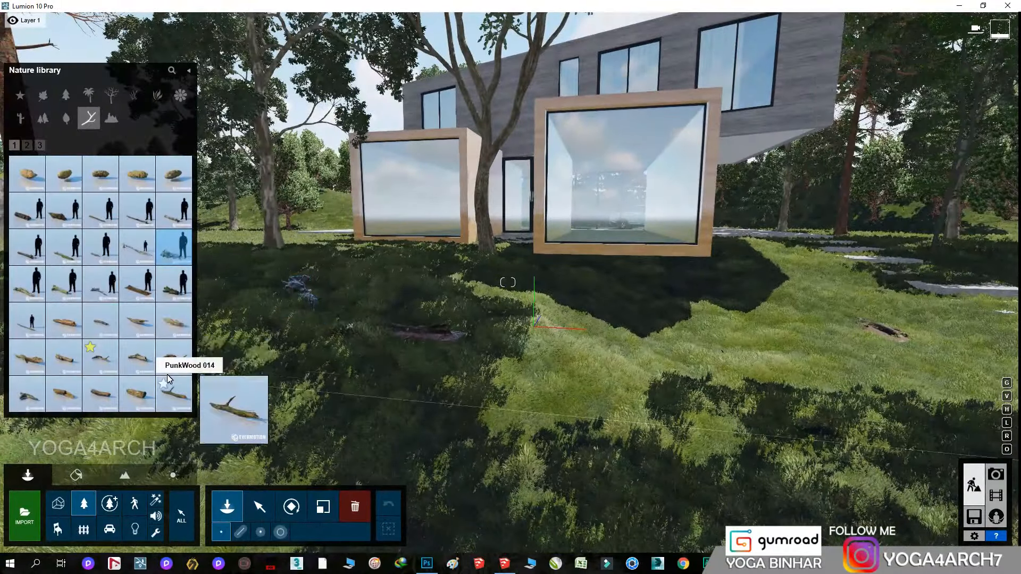
click(111, 118)
click(63, 284)
click(782, 342)
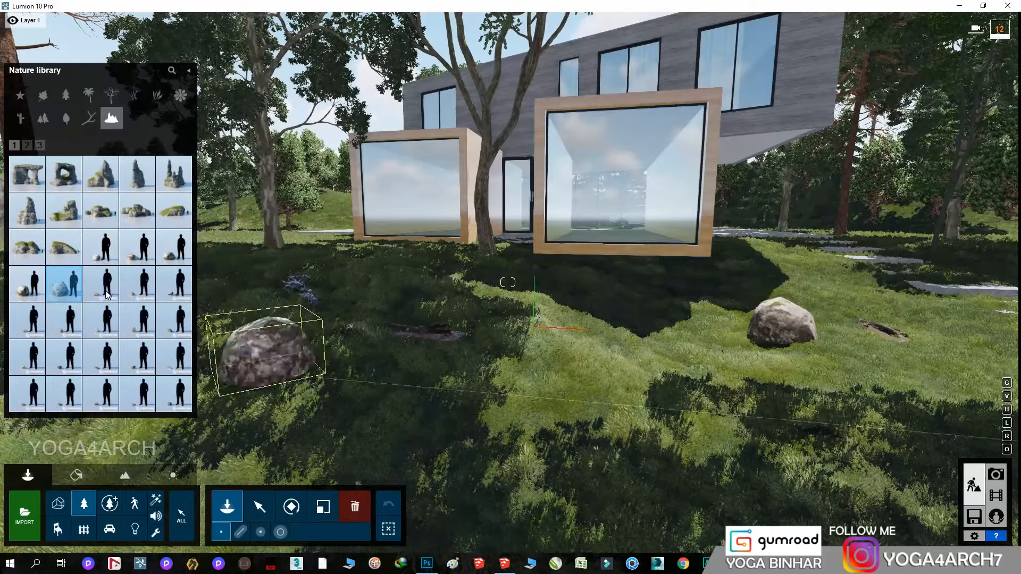
click(100, 247)
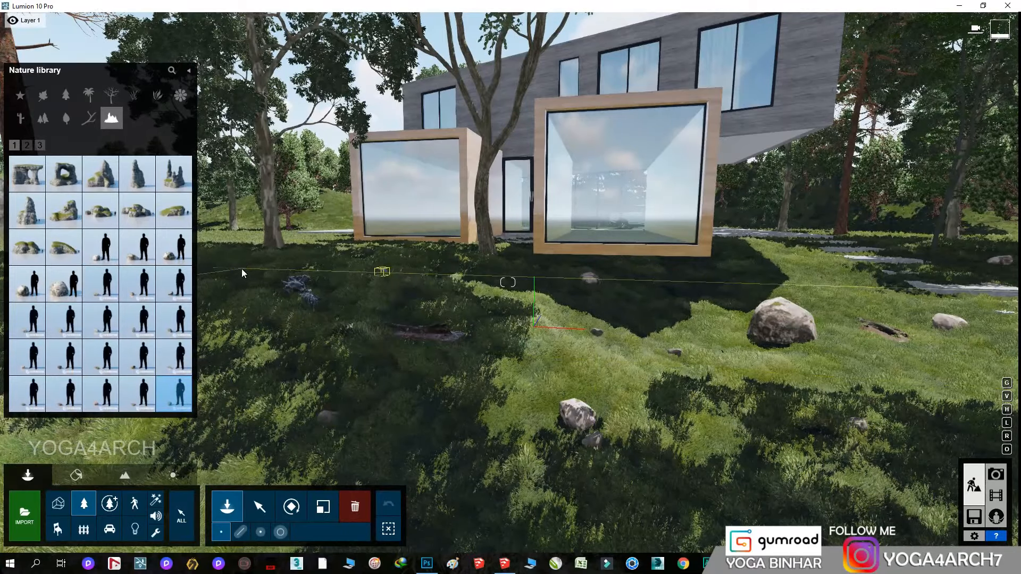
Add spiky ornamental grass clumps by the boulder and path, plus a patch of low wispy grass in the foreground
click(134, 101)
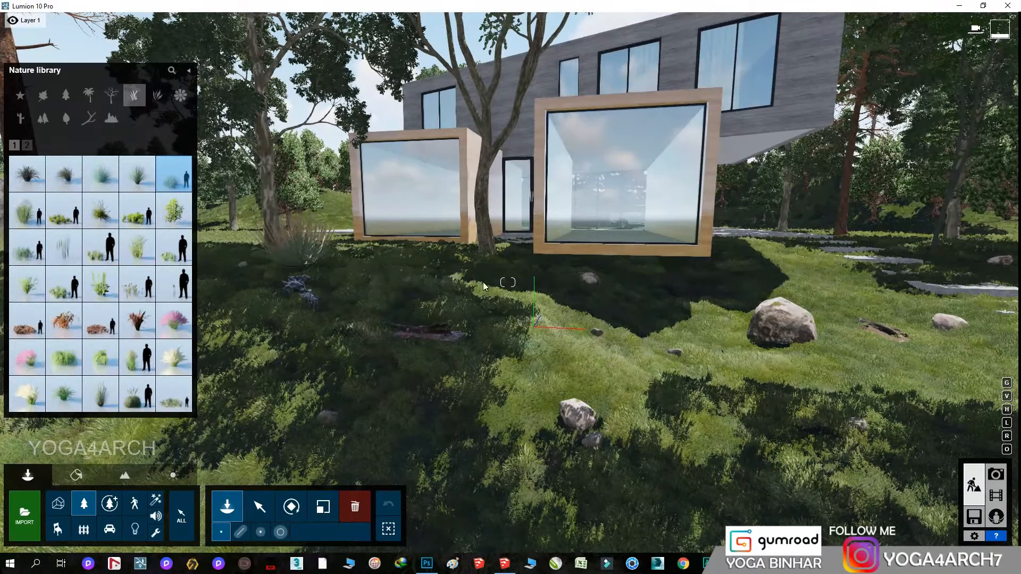
click(789, 372)
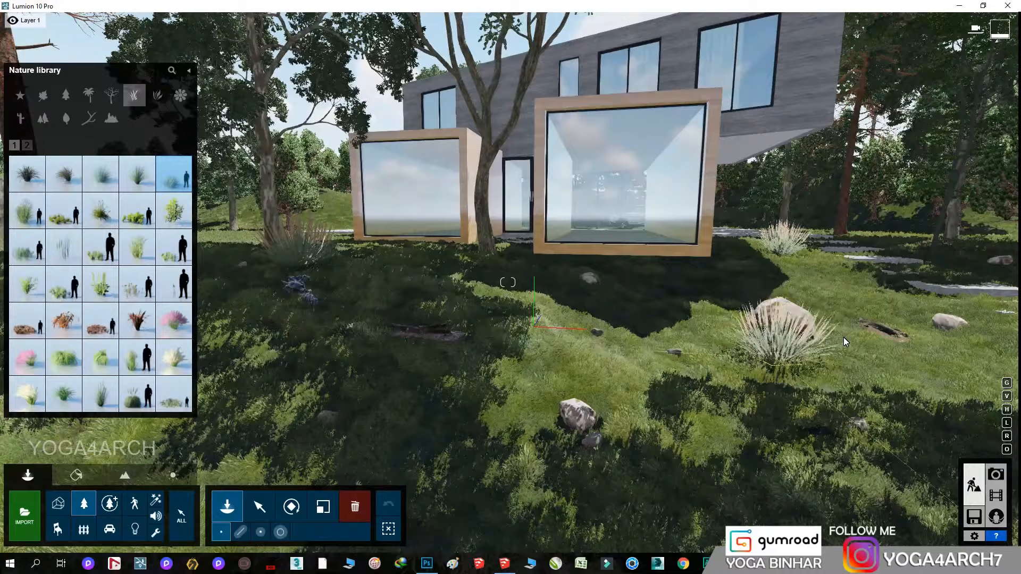
click(175, 396)
right_drag(444, 453, 427, 426)
right_drag(495, 413, 487, 445)
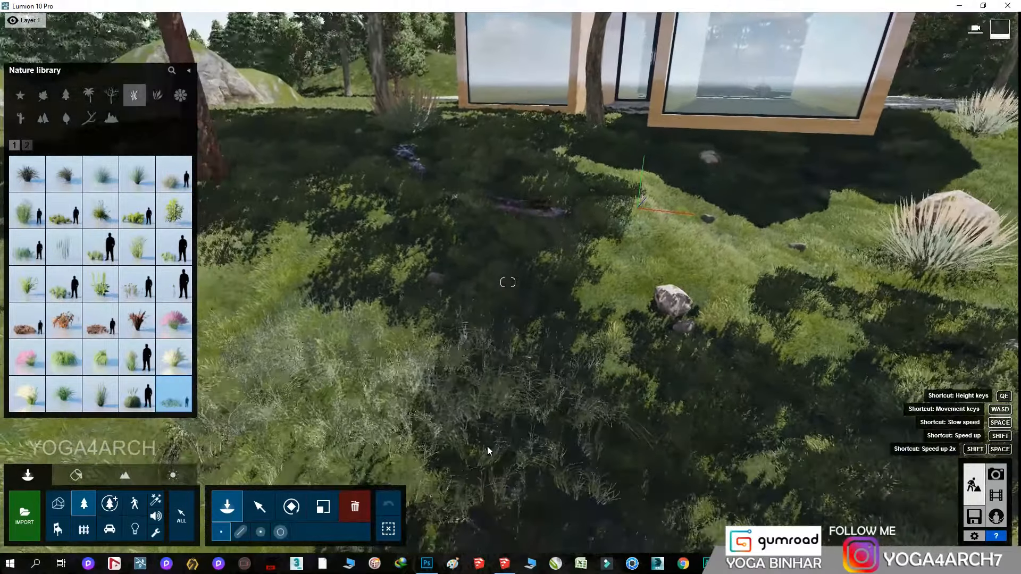
click(487, 446)
click(308, 389)
Place plumed tall grass plants on the front lawn, including a brushed-on spread across the grass beside the house
click(137, 394)
click(262, 317)
key(s)
right_drag(362, 352, 399, 343)
click(355, 184)
click(280, 532)
drag(347, 291, 436, 190)
right_drag(524, 159, 633, 165)
mouse_move(533, 288)
mouse_down()
mouse_move(731, 132)
mouse_move(630, 84)
mouse_up()
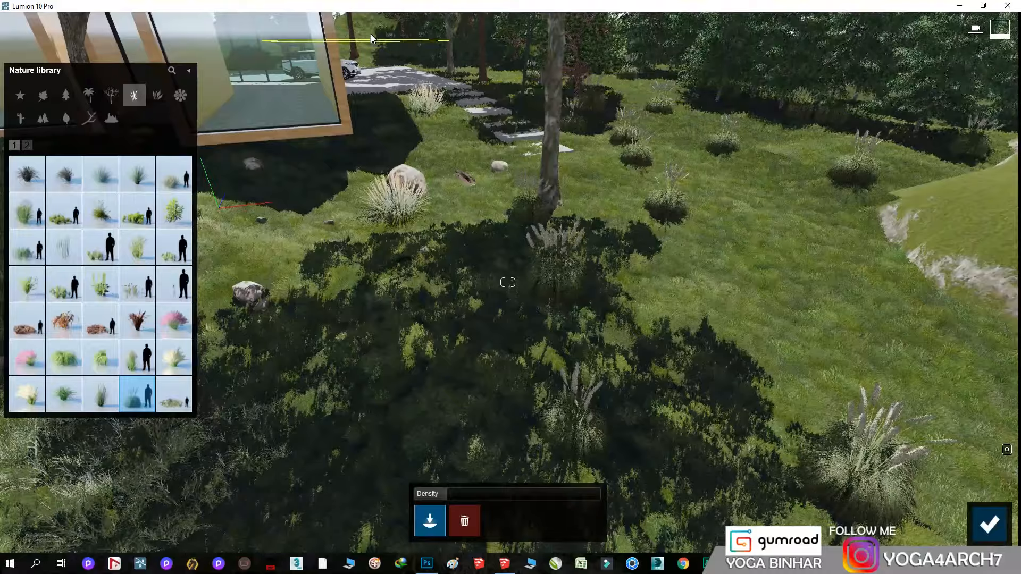
Raise the brush density and paint more plumed grass clumps over the lawn in front of the house
drag(416, 495, 461, 495)
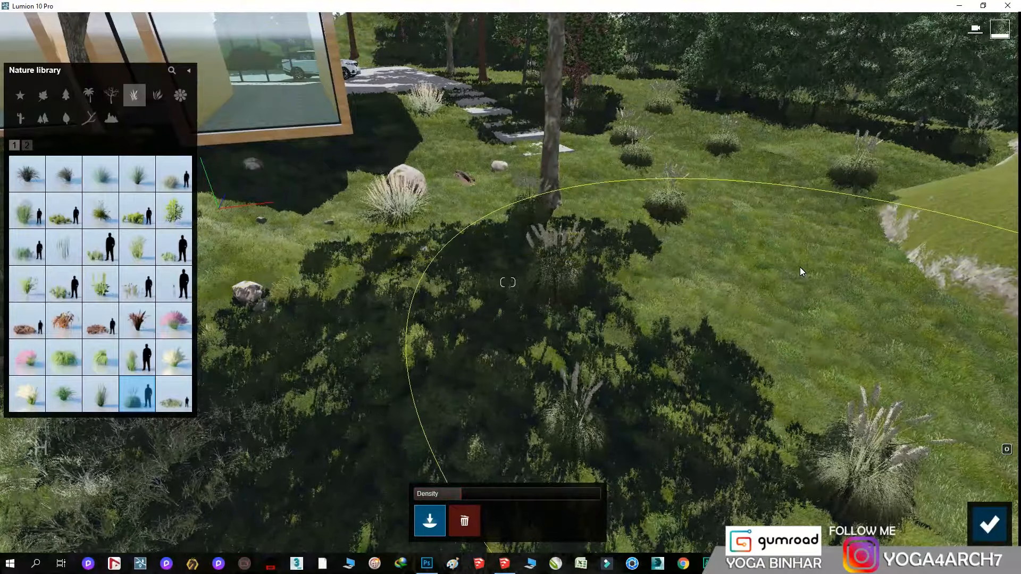
right_drag(800, 267, 729, 291)
drag(715, 351, 707, 392)
key(w)
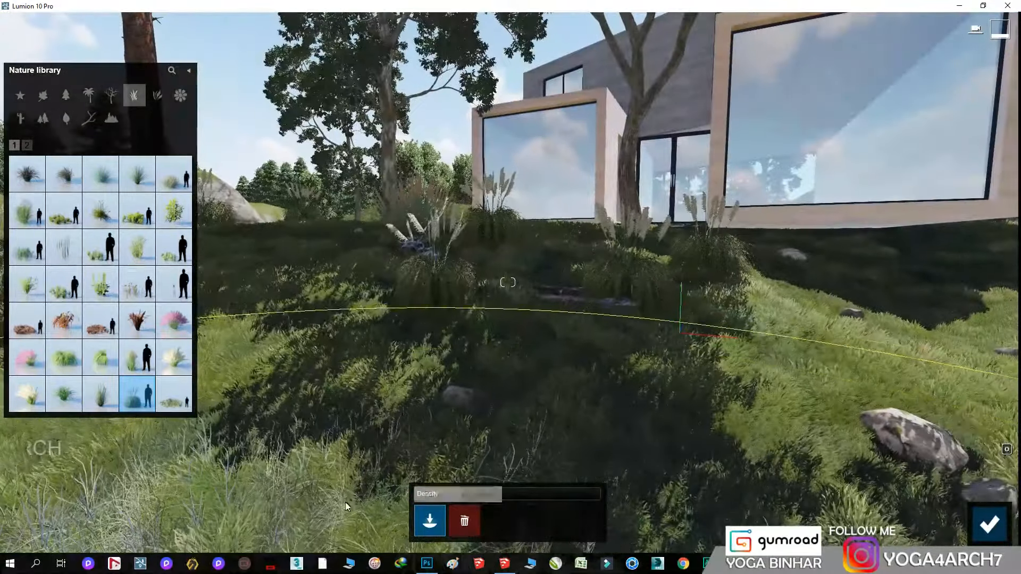
key(s)
right_drag(345, 502, 556, 397)
Finish the brush placement and plant the last slim broadleaf tree of the library's first page on the front lawn
click(65, 96)
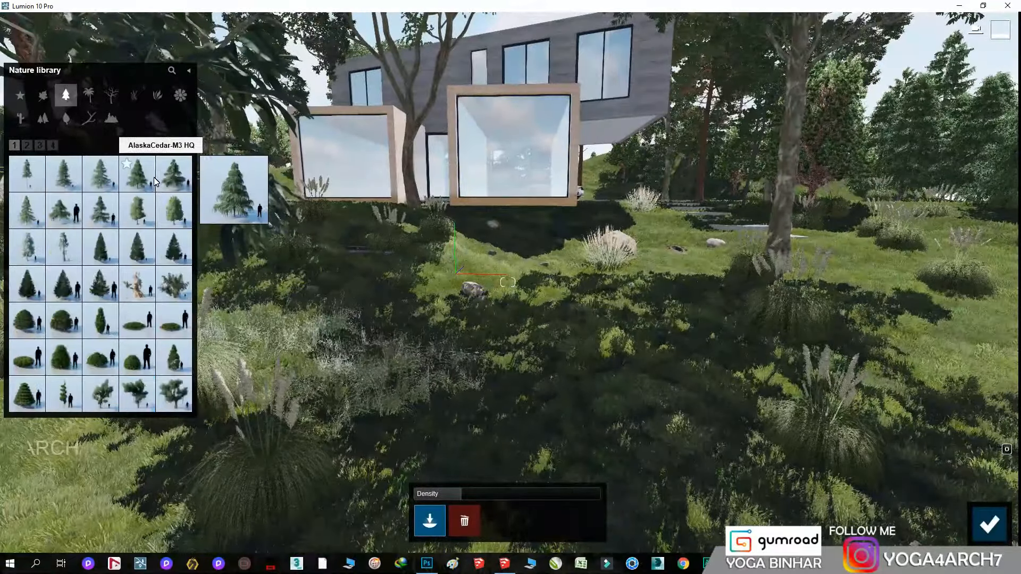
click(45, 96)
click(168, 395)
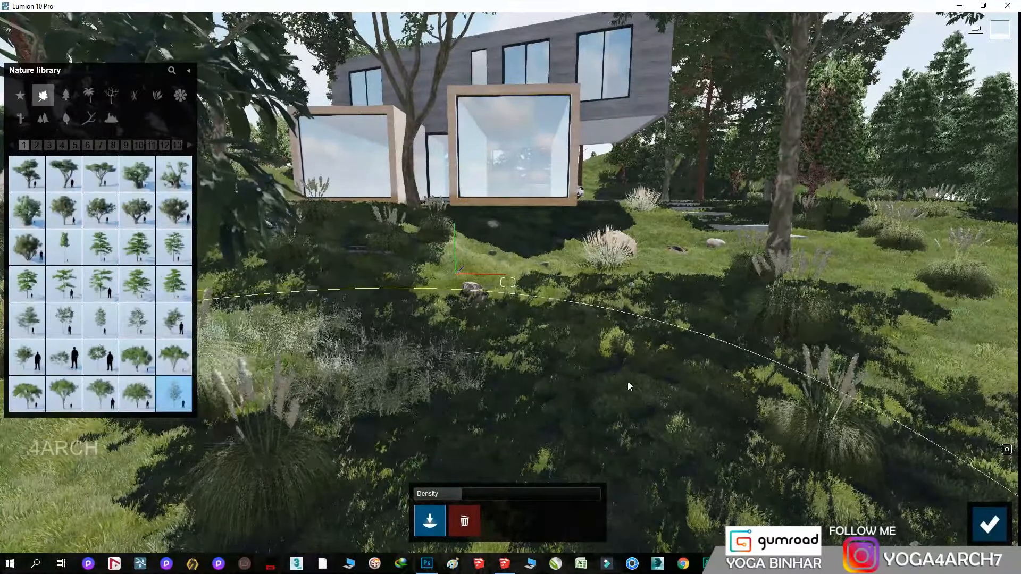
click(990, 524)
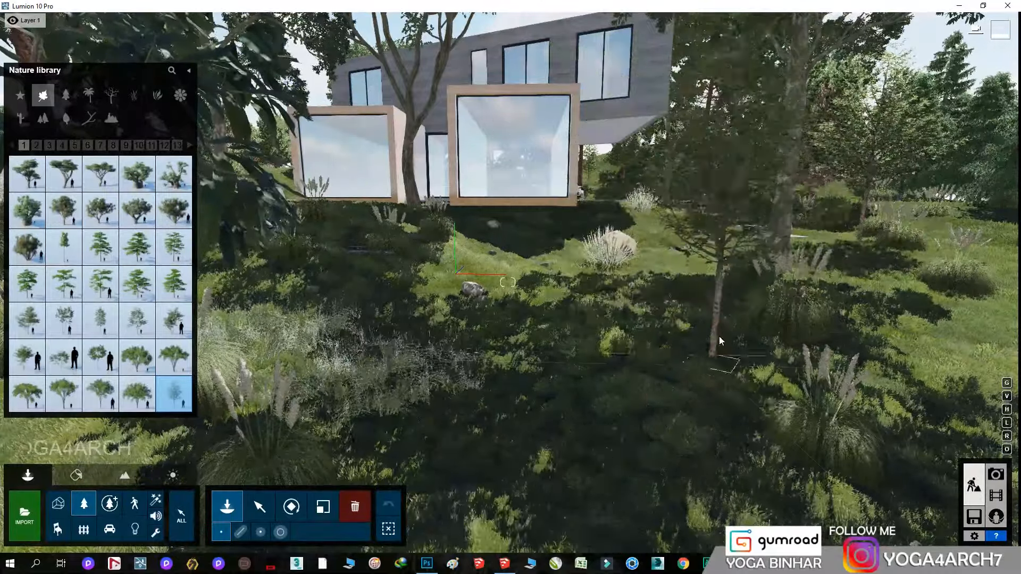
click(715, 315)
Plant an AmericanBeech-S2 HQ tree before the large glazed box and add AmericanBeech-M4 HQ among the neighbouring trees
click(174, 325)
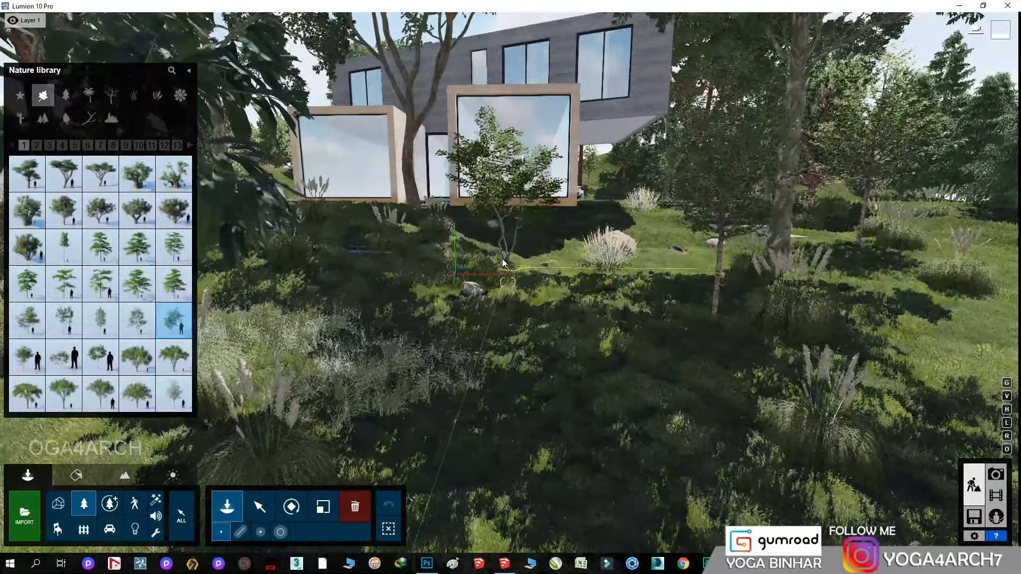
click(499, 264)
right_drag(452, 250, 411, 309)
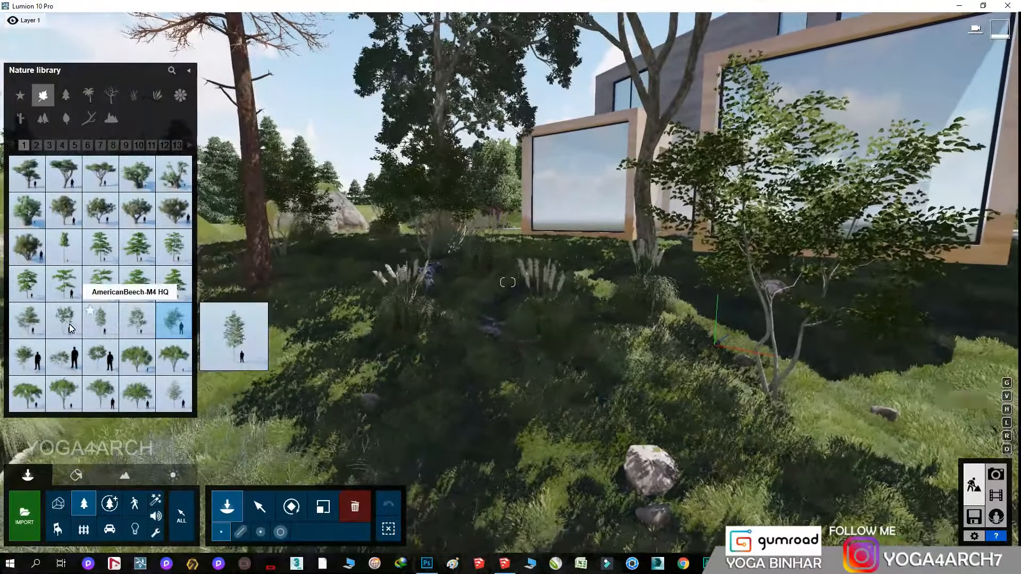
click(66, 323)
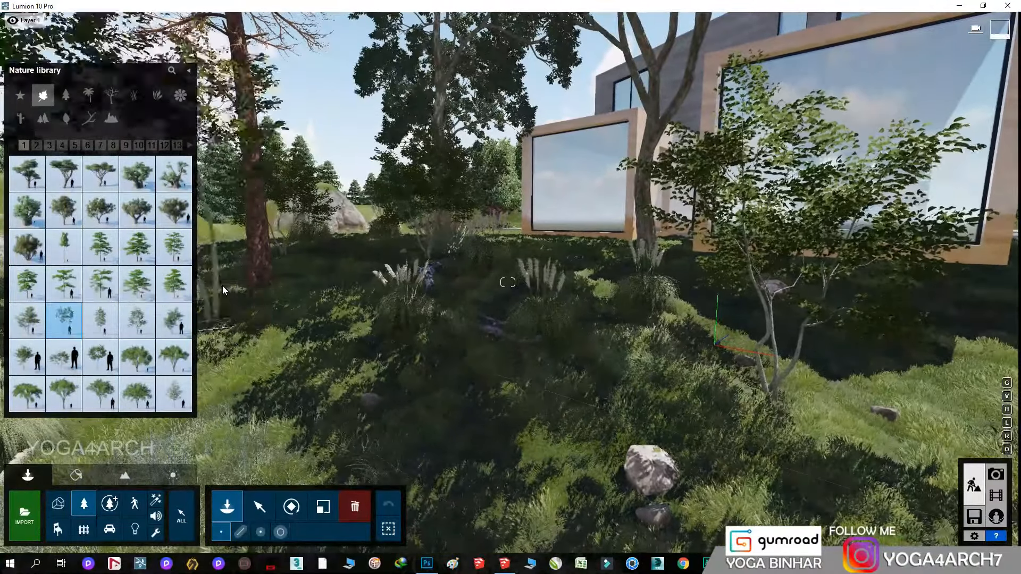
right_drag(739, 255, 887, 225)
Move the AmericanBeech-S2 HQ tree from in front of the large window out to the side lawn, and check photo 1
key(m)
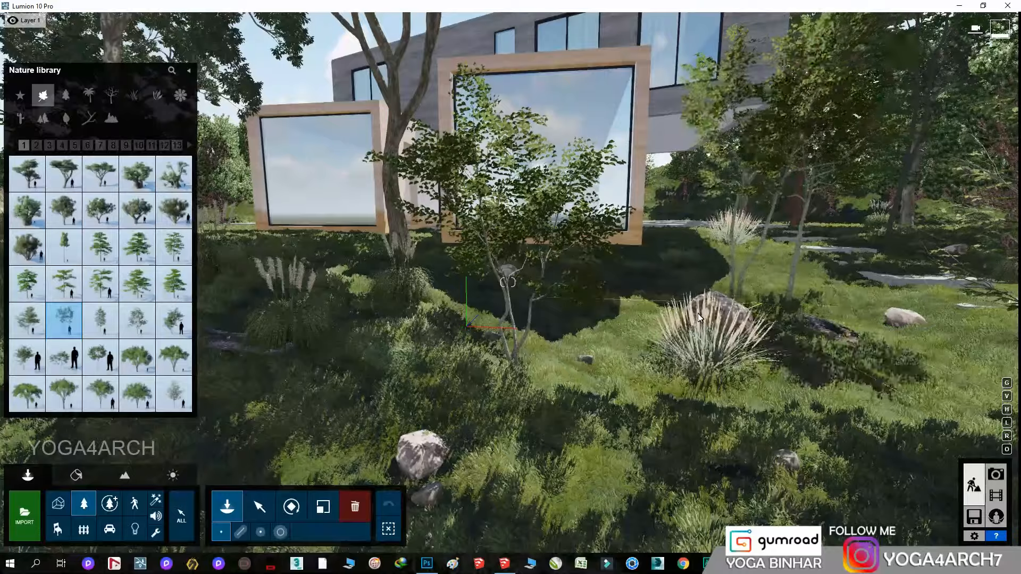
drag(517, 364, 586, 367)
key(m)
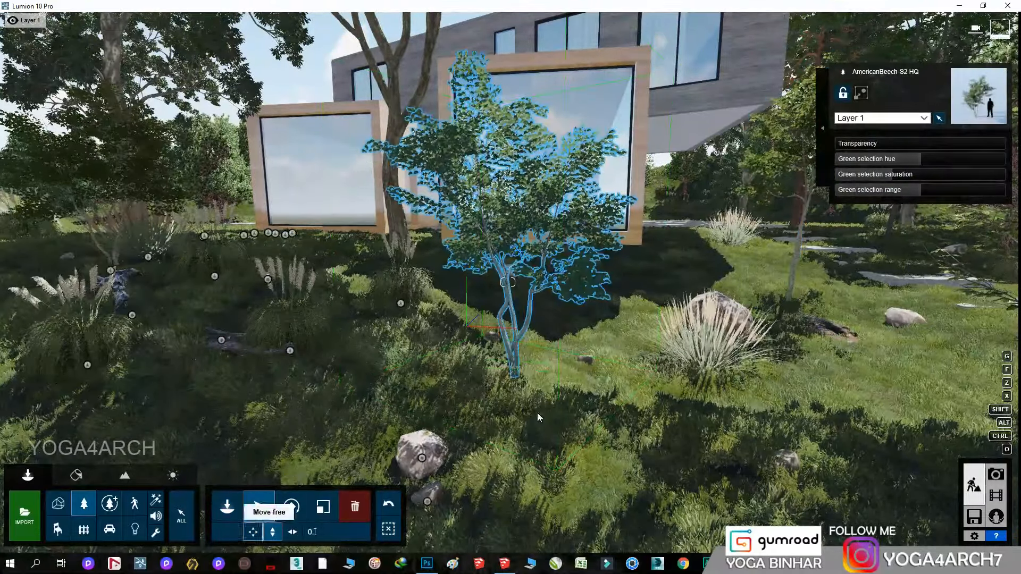
drag(515, 376, 864, 460)
click(996, 474)
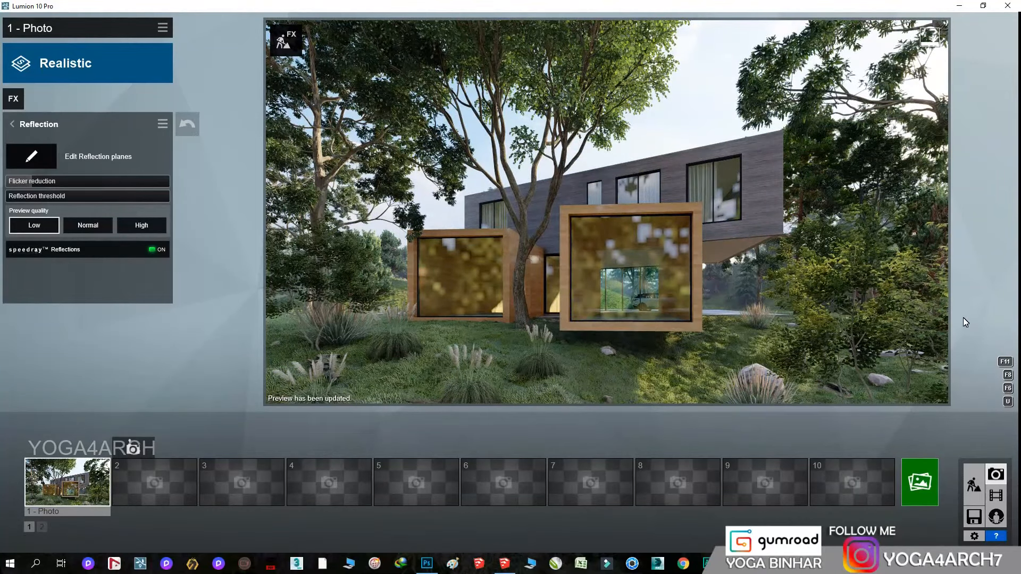
Add wood weathering at just under half strength to the boxes' Poli Wood Flooring 043 2k material and adjust its edges
click(973, 474)
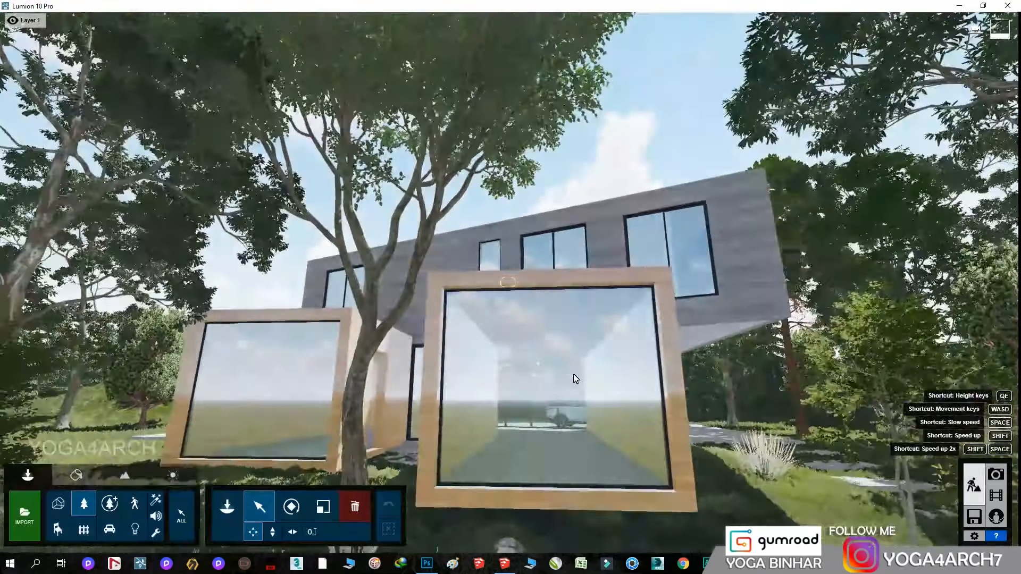
click(75, 474)
click(369, 379)
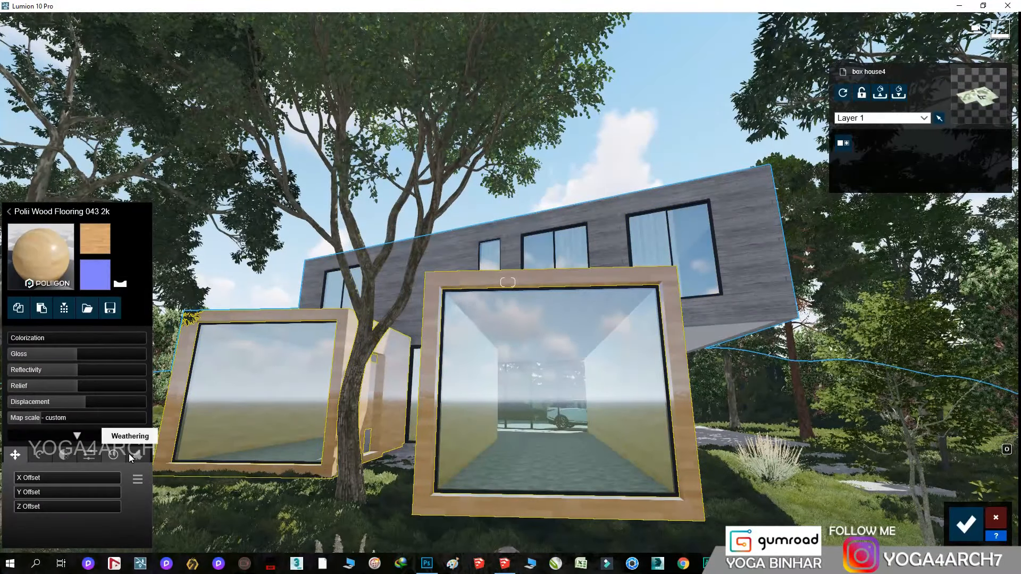
click(129, 454)
click(78, 478)
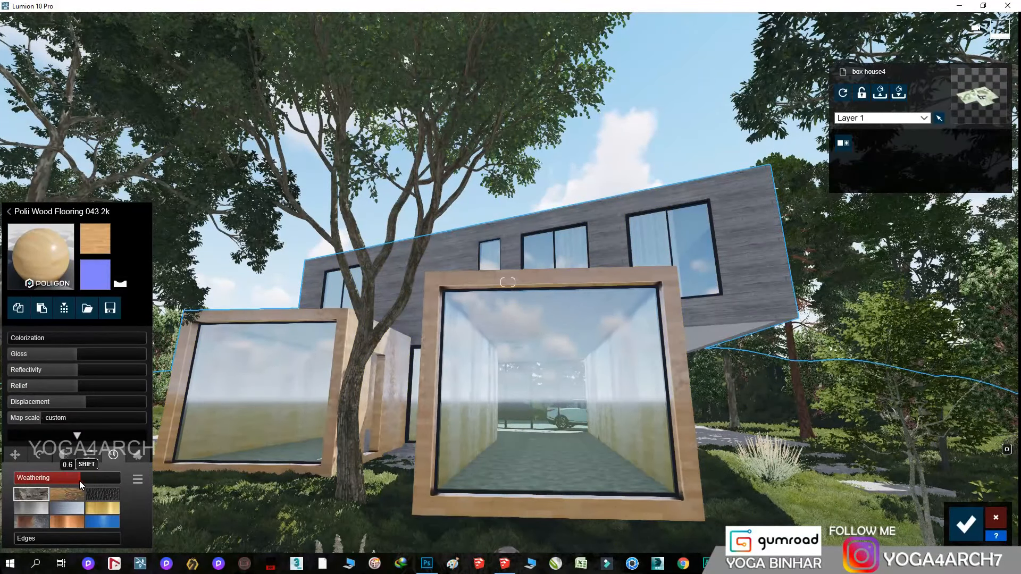
drag(80, 482, 64, 481)
click(22, 539)
Assign a Standard material to the upper volume's grey cladding and set its weathering to about three quarters
click(750, 270)
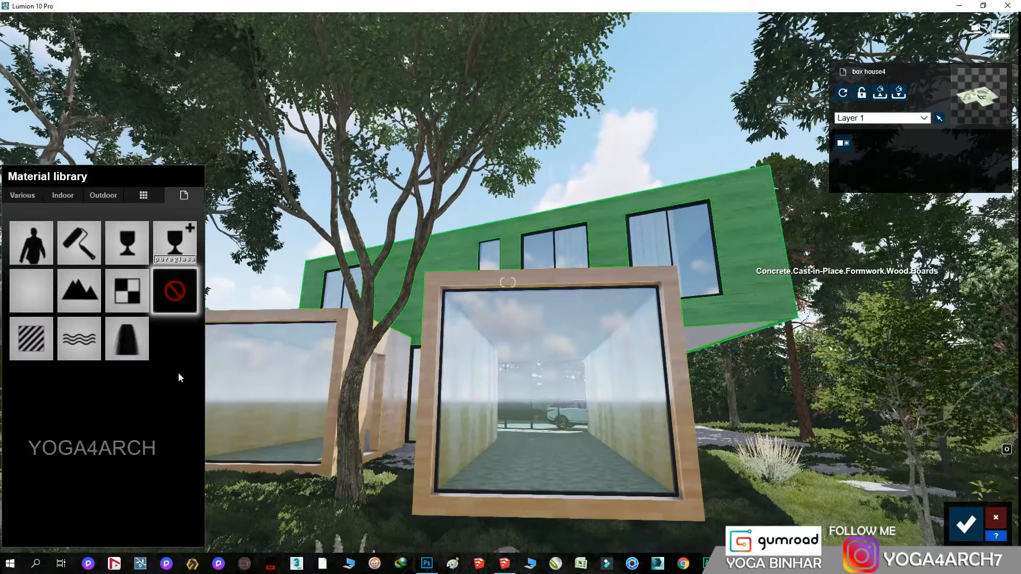
click(31, 338)
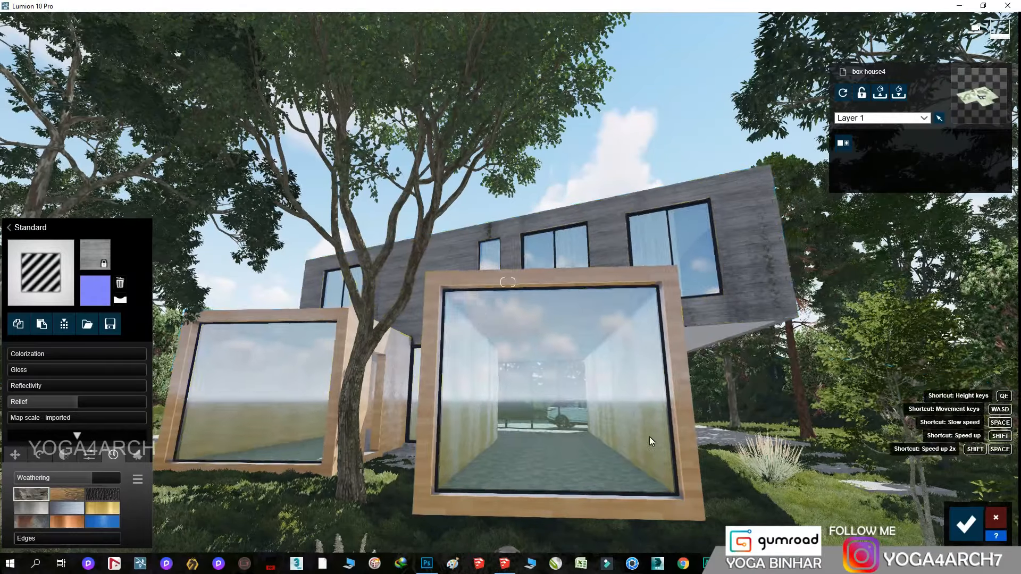
Replace the Stone_Vein_Gray floor inside the large box with a dark grey indoor wood material
key(w)
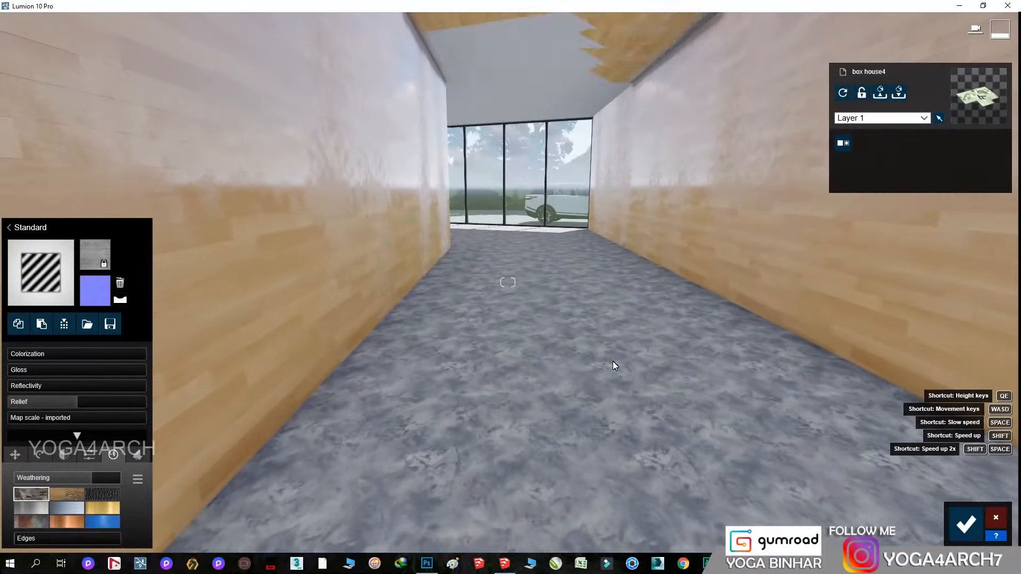
click(613, 364)
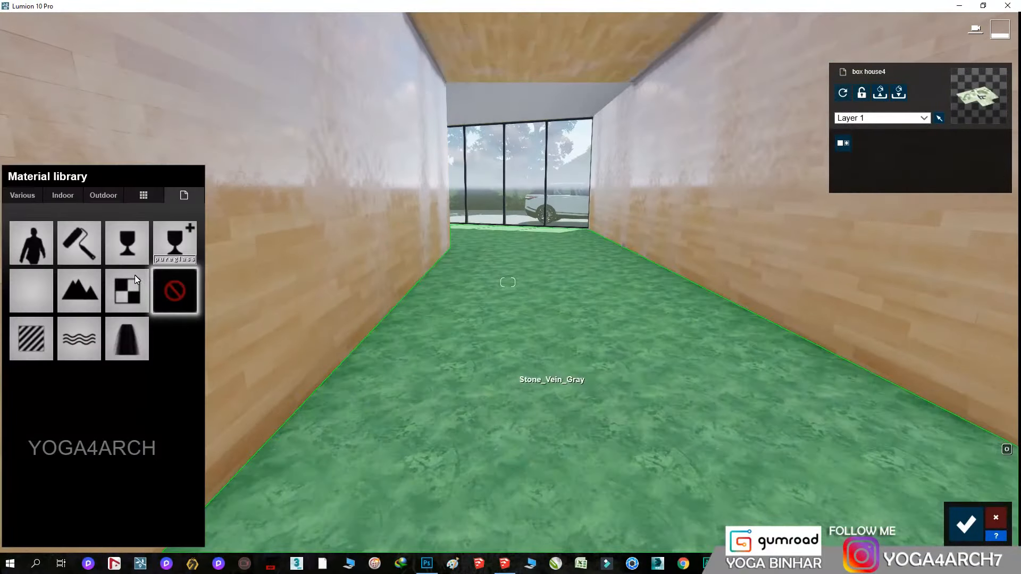
click(63, 196)
click(148, 264)
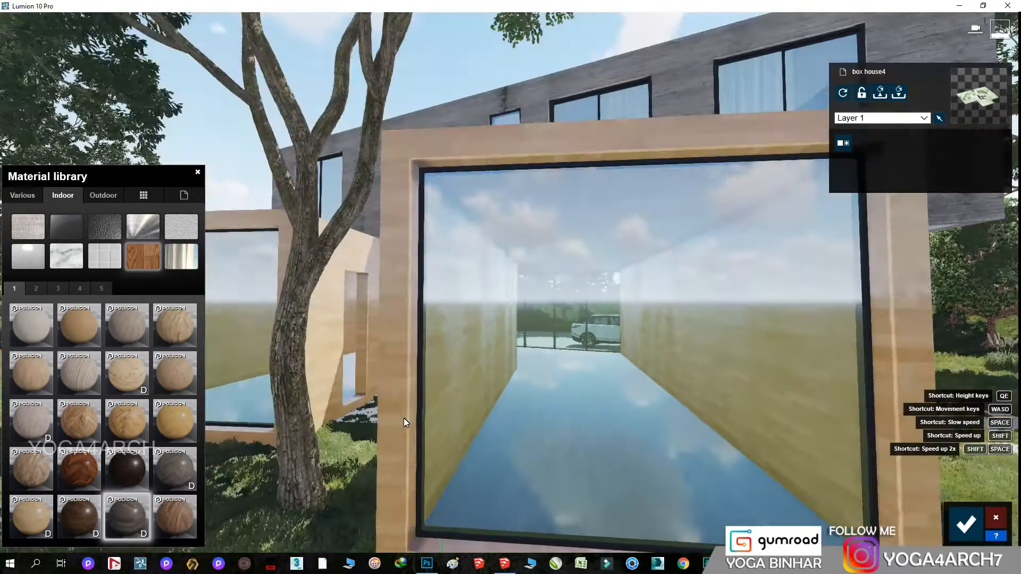
Lower the gloss and reflectivity of the boxes' Poli Wood Flooring 043 2k material and save the material changes
key(s)
right_drag(404, 418, 403, 419)
key(d)
click(407, 466)
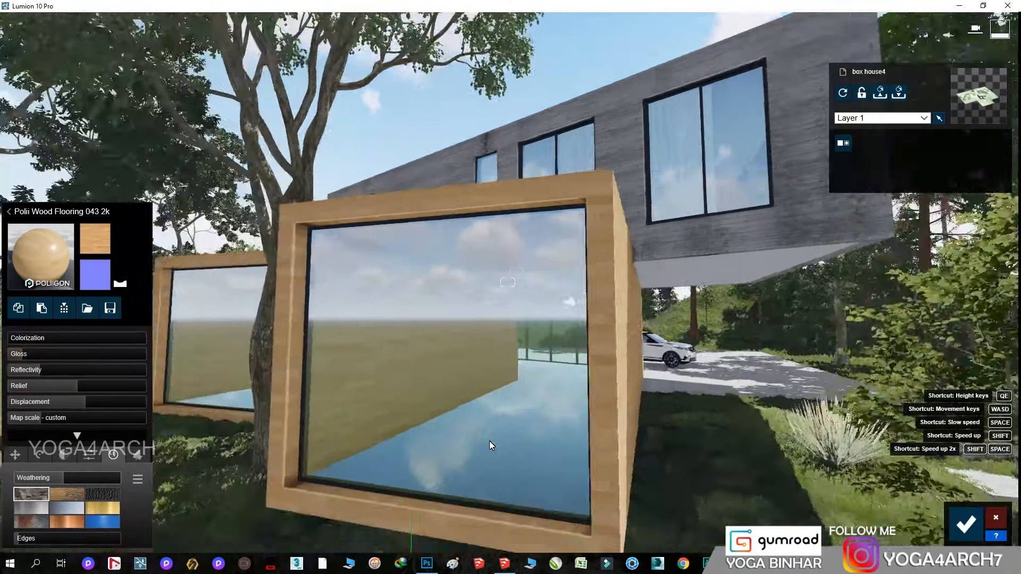
key(w)
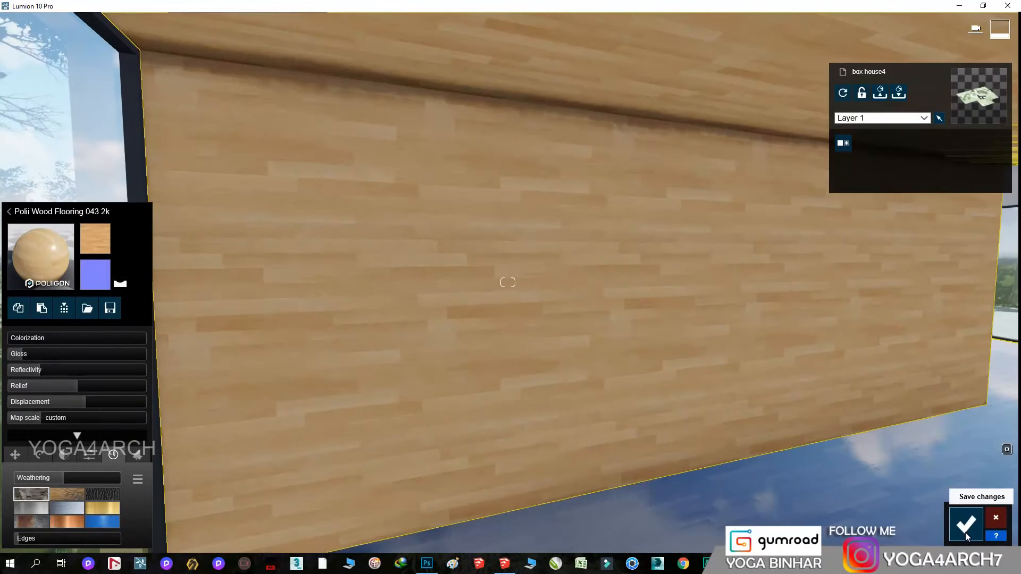
click(966, 534)
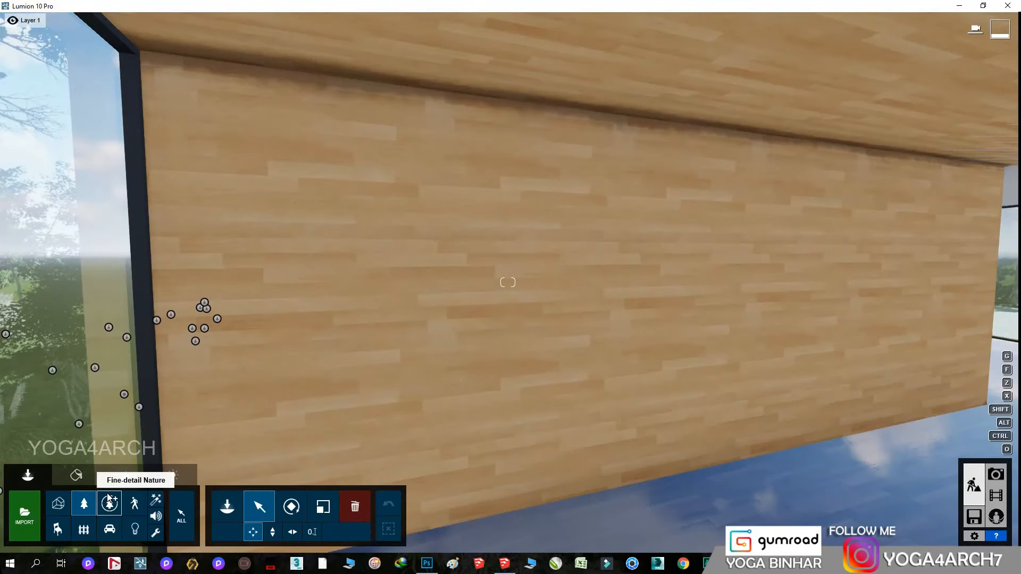
Place the cool man2 figure beside the large box's window and a woman holding a child near the far glazing
right_drag(137, 453, 135, 474)
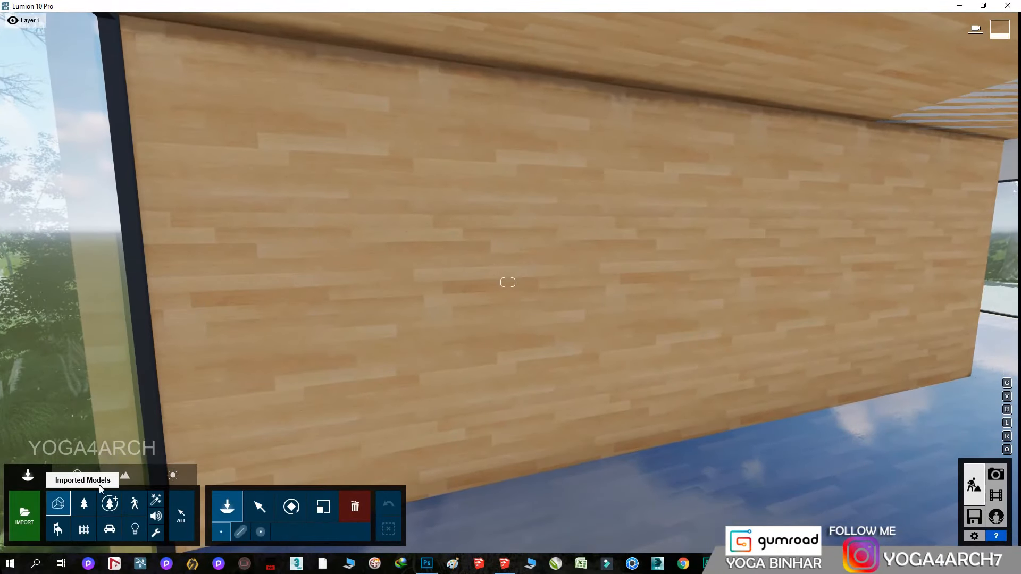
click(58, 512)
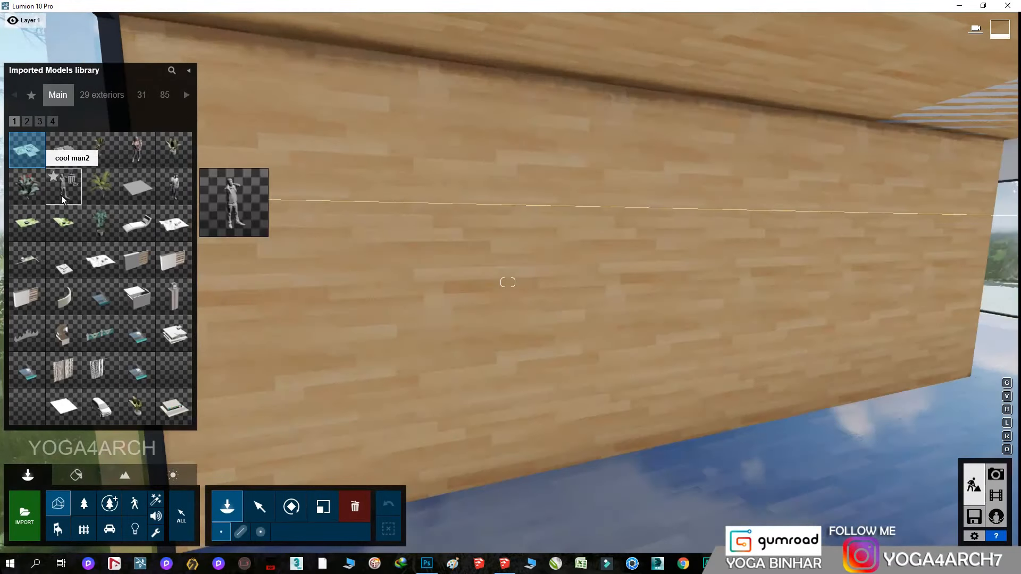
right_drag(830, 460, 582, 401)
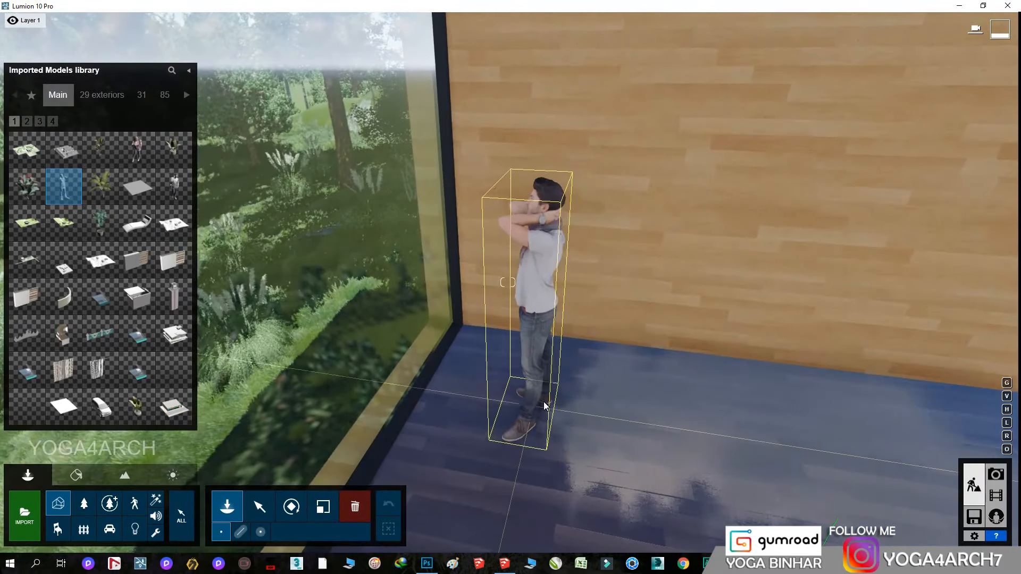
click(546, 406)
click(668, 407)
right_drag(651, 428, 713, 427)
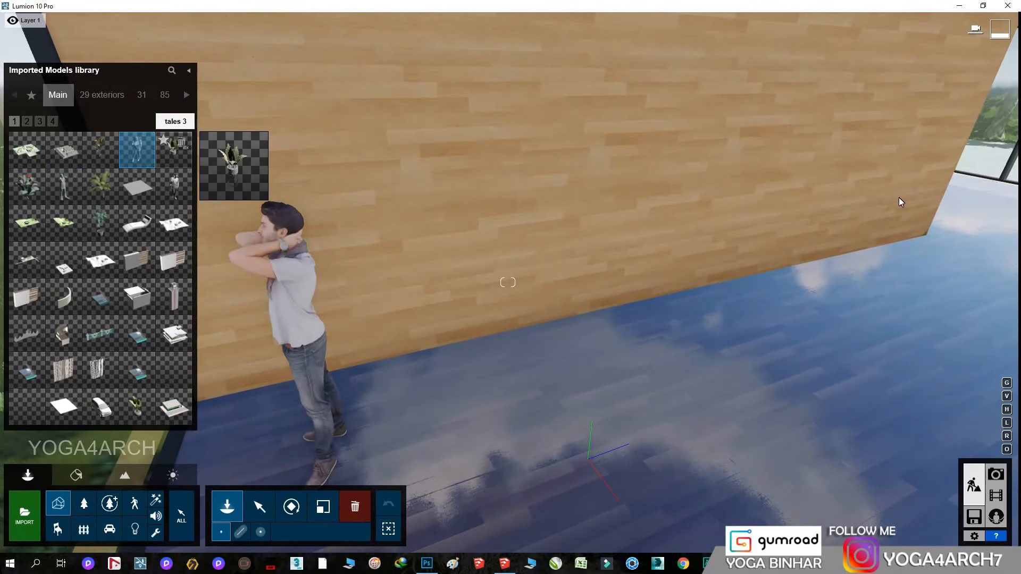
right_drag(950, 216, 970, 218)
right_drag(723, 257, 404, 148)
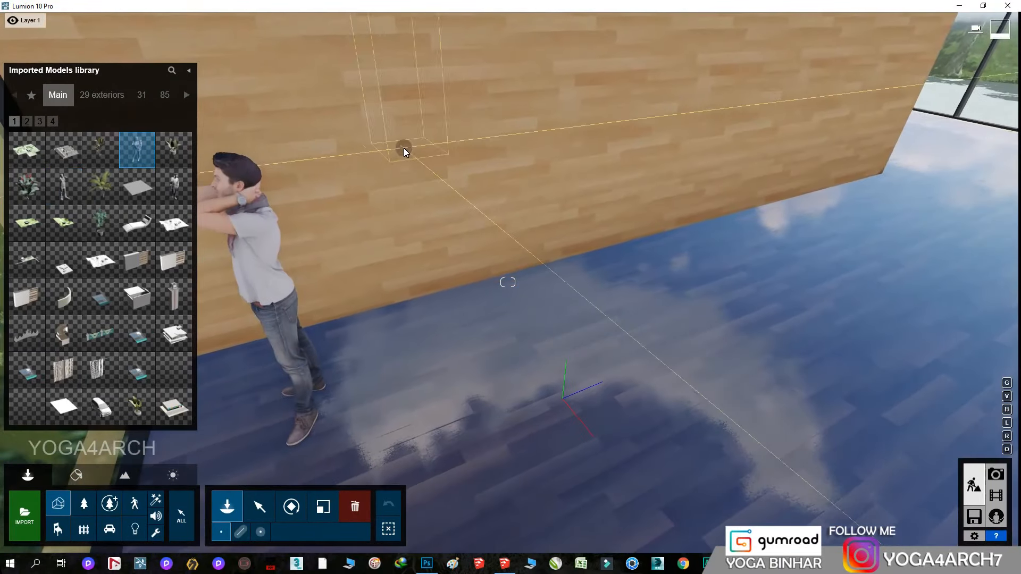
Place the tales 3 potted plant from the imported models in the corner by the large box's window
click(28, 125)
click(40, 123)
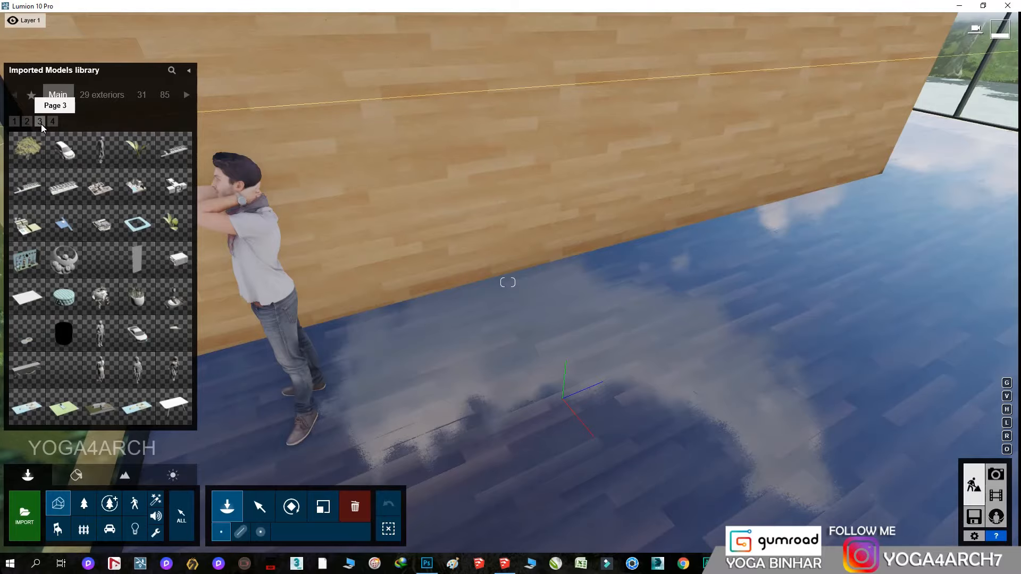
click(15, 122)
click(172, 149)
right_drag(552, 336, 403, 295)
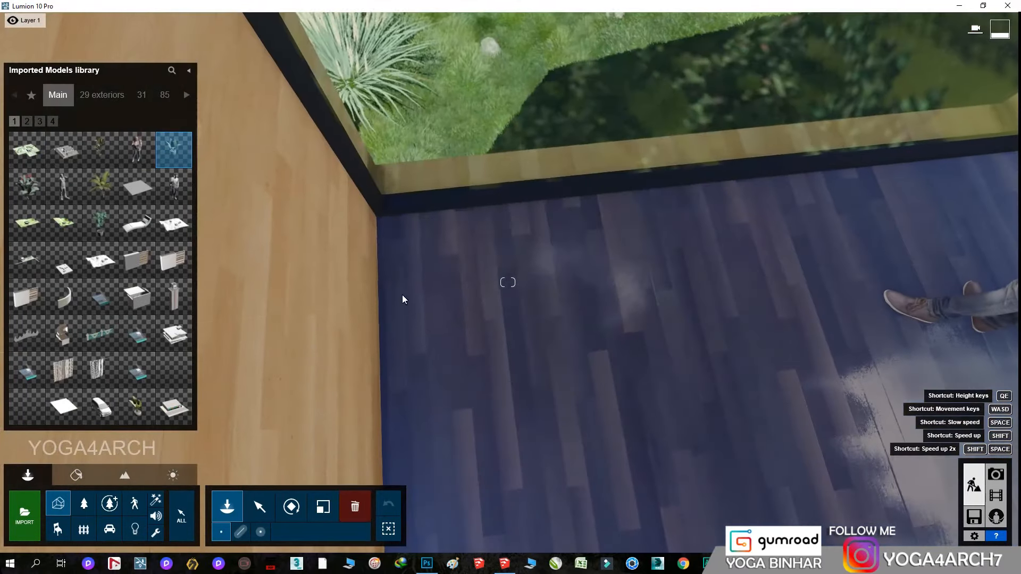
click(496, 341)
right_drag(496, 342, 84, 181)
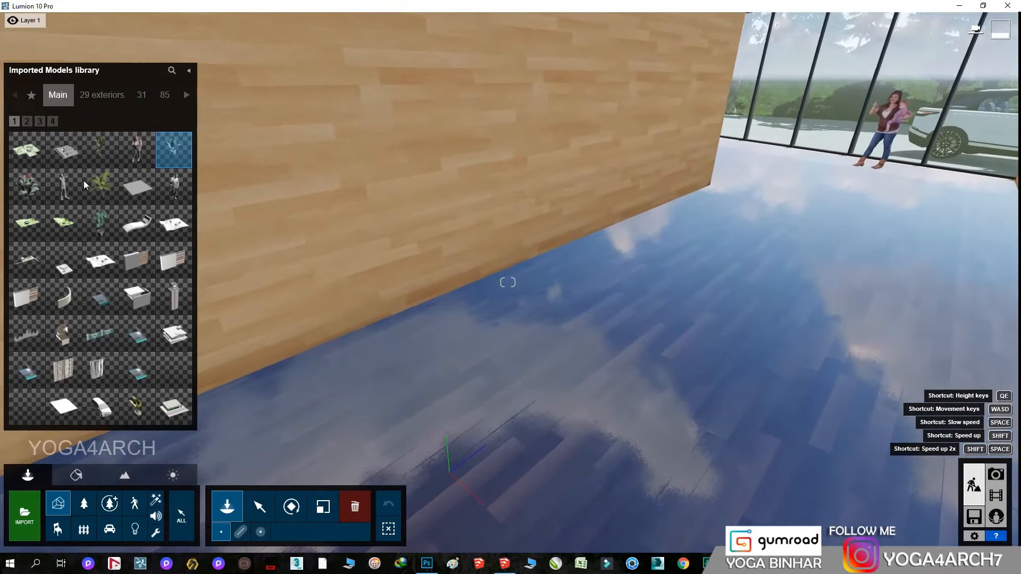
Place the sofa panjang model in the large box, rotate it parallel to the side wall and move it against that wall
click(180, 97)
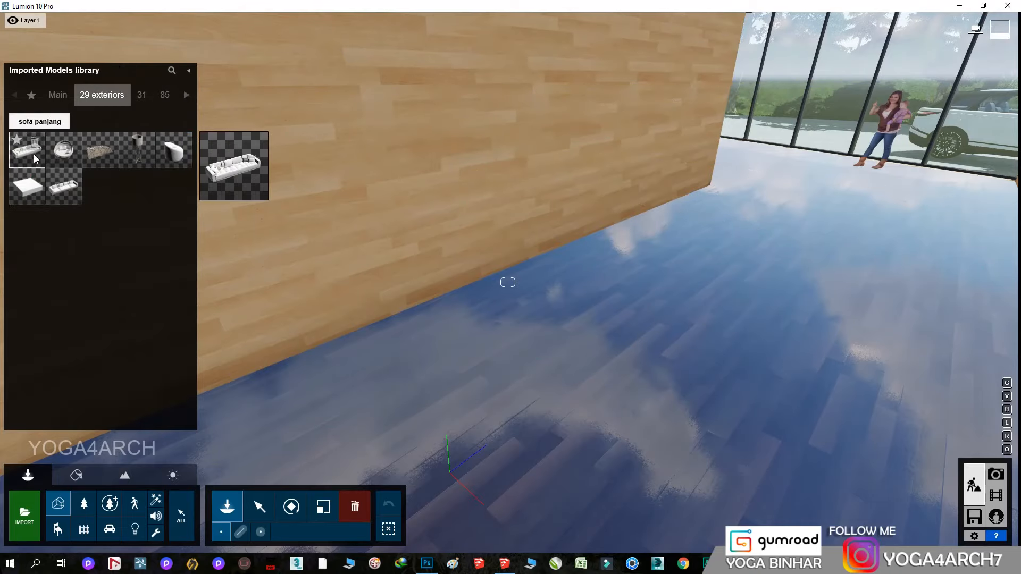
click(34, 154)
click(369, 392)
click(291, 507)
drag(369, 392, 445, 449)
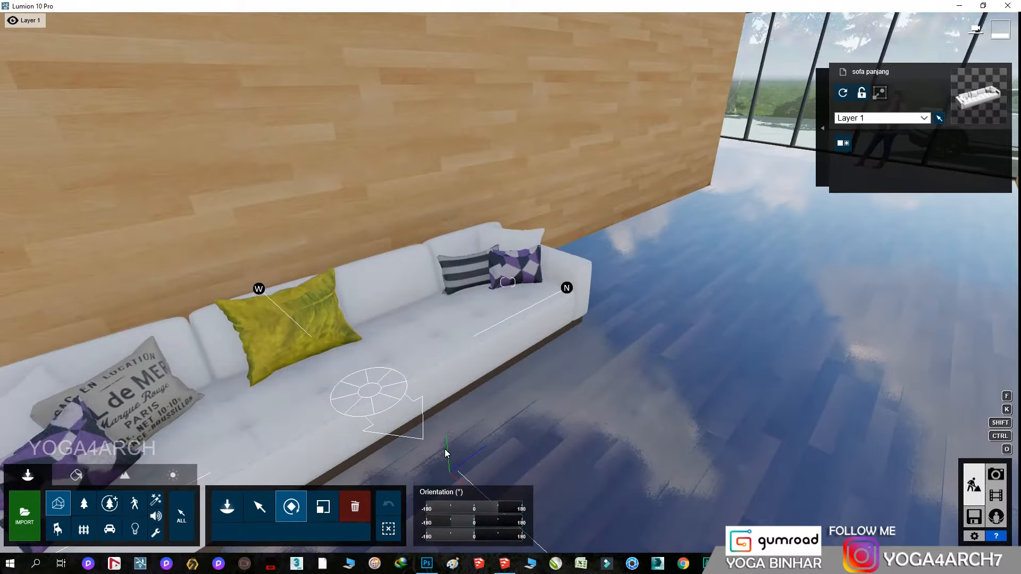
right_drag(445, 449, 319, 453)
click(259, 506)
drag(619, 332, 688, 335)
right_drag(688, 335, 569, 392)
Place the tripod floor lamp from the imported models at the end of the long sofa
right_drag(400, 445, 420, 434)
key(s)
key(s)
key(d)
key(w)
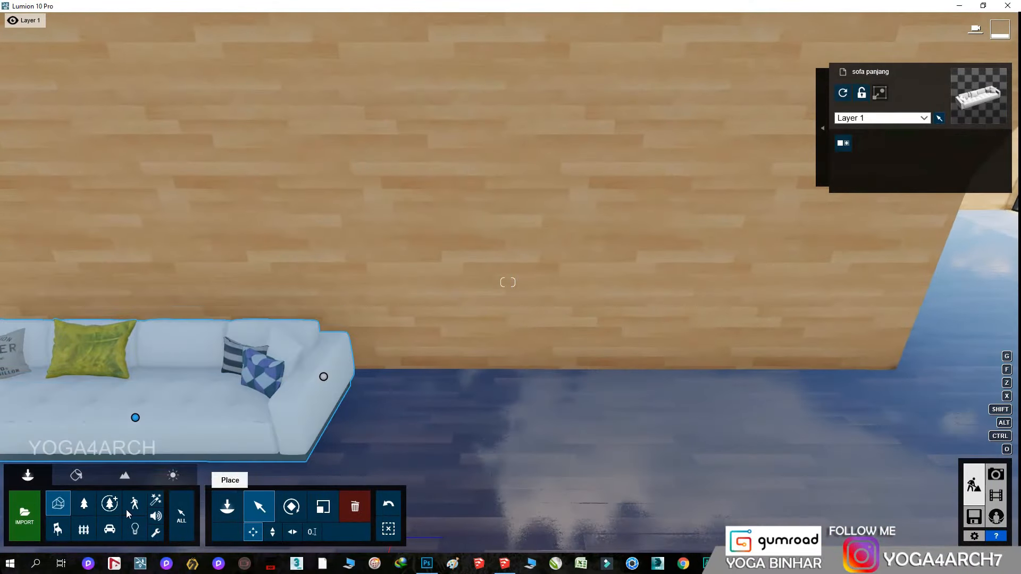
click(58, 503)
click(133, 139)
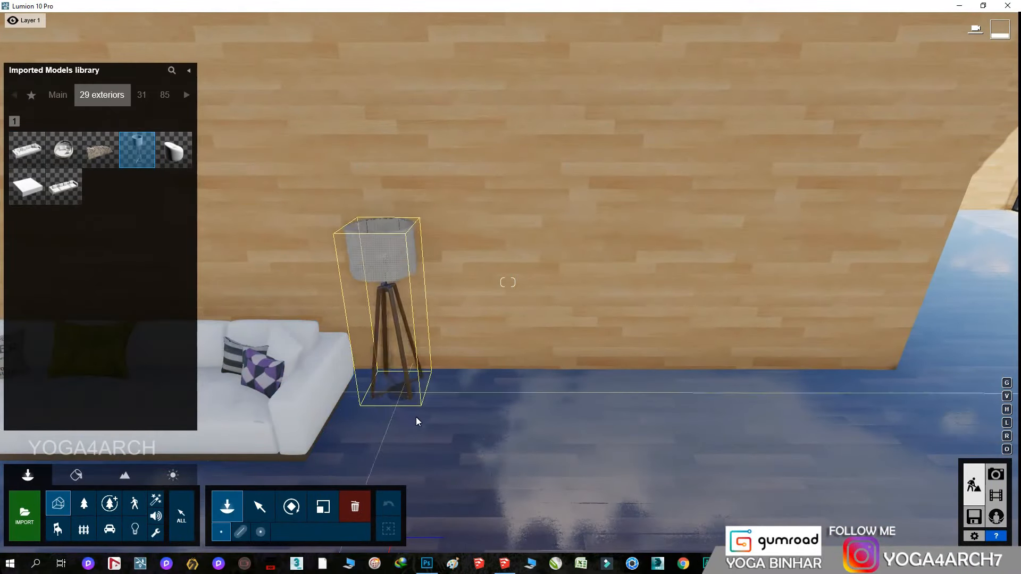
click(399, 401)
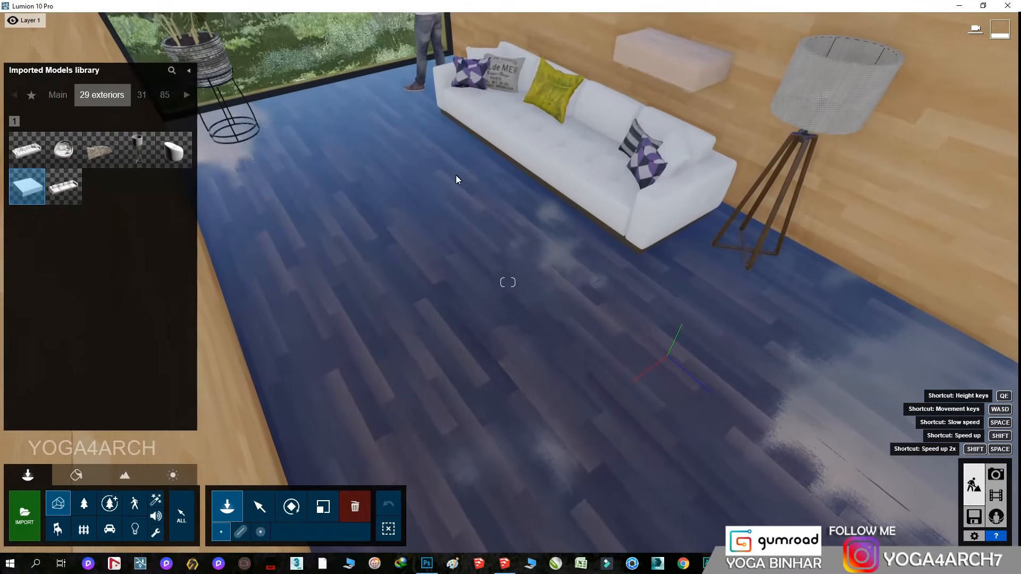
Place the low coffee table and the sofa bulat round chair in front of the long sofa, rotating the chair toward it
click(182, 155)
click(610, 354)
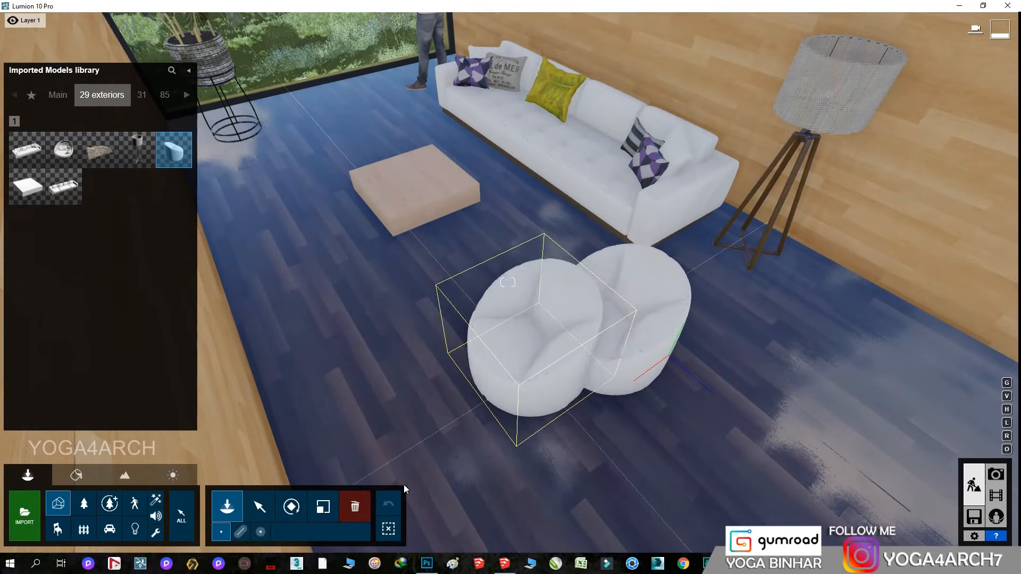
click(292, 507)
drag(611, 353, 531, 247)
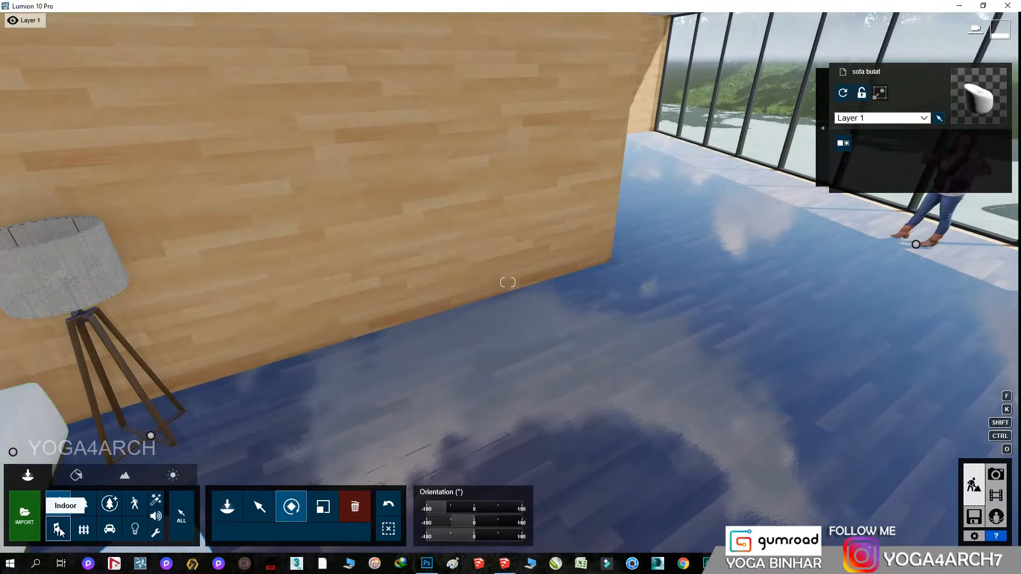
Place armchair 006 from the Indoor library beside the floor lamp and turn it to face the room
click(57, 530)
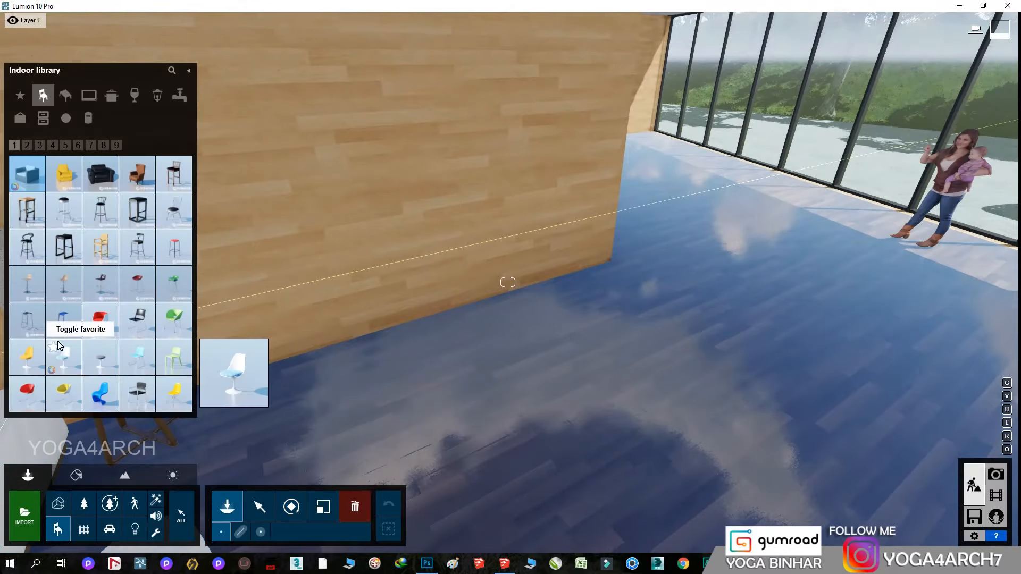
click(94, 177)
click(323, 385)
click(291, 506)
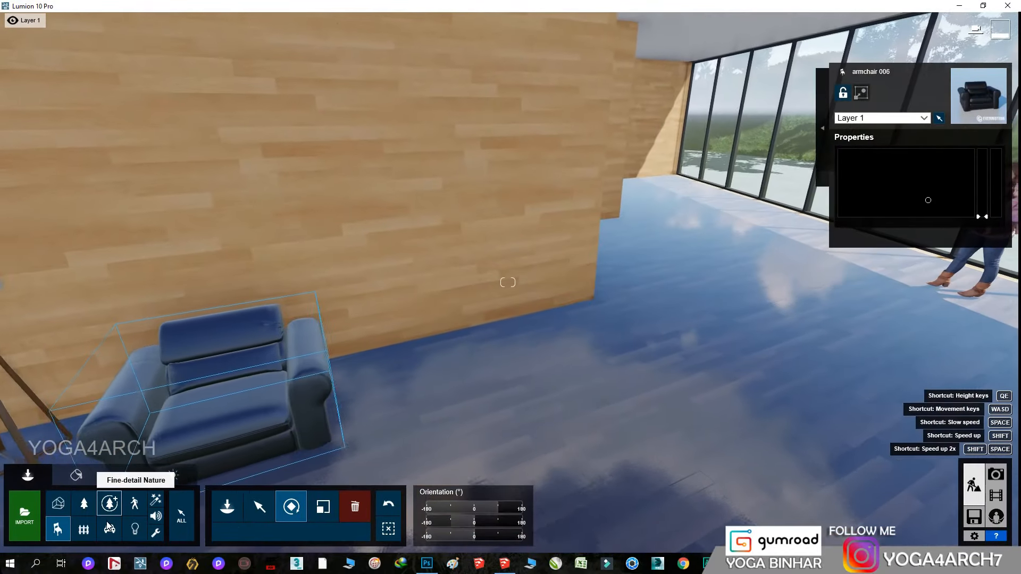
Look through the Indoor library's decoration, electronics, table and kitchen categories for more furnishings
click(57, 529)
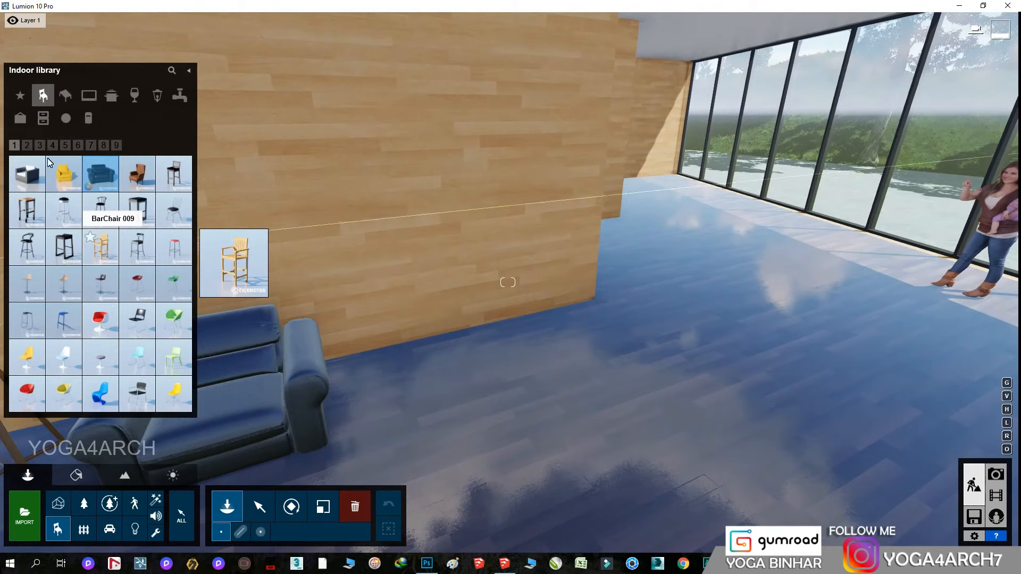
click(43, 118)
click(20, 118)
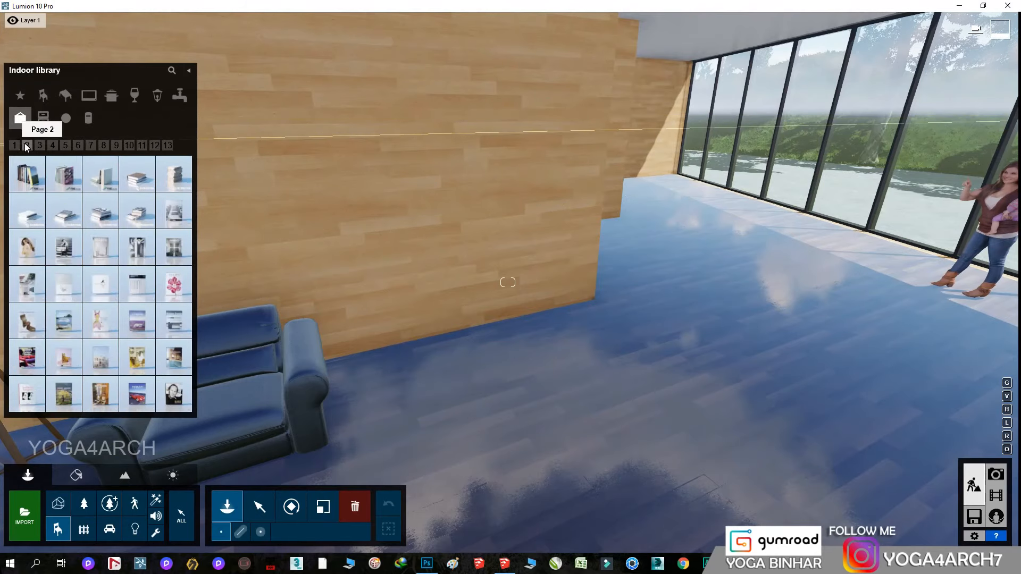
click(88, 96)
click(27, 145)
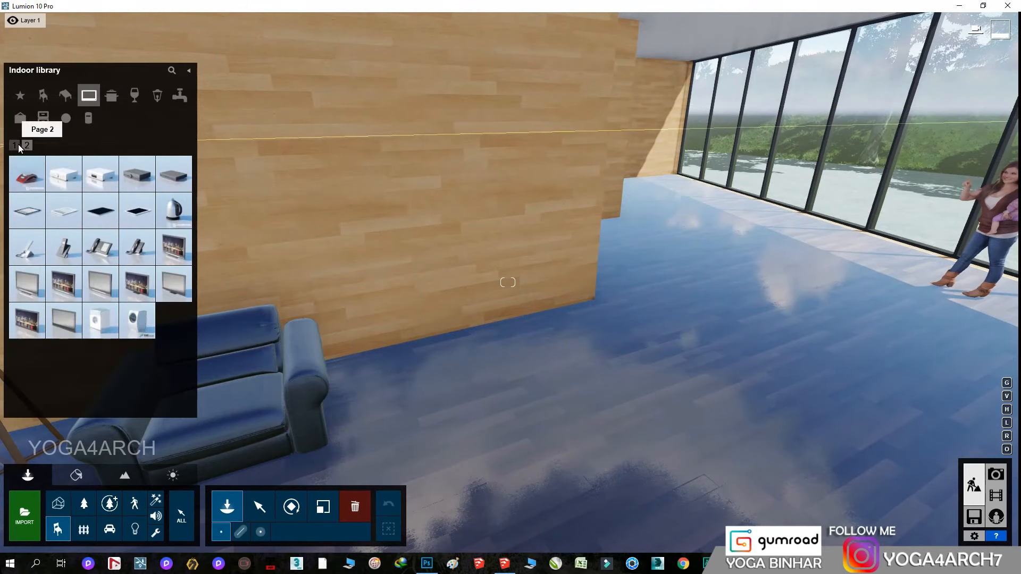
click(42, 95)
click(59, 96)
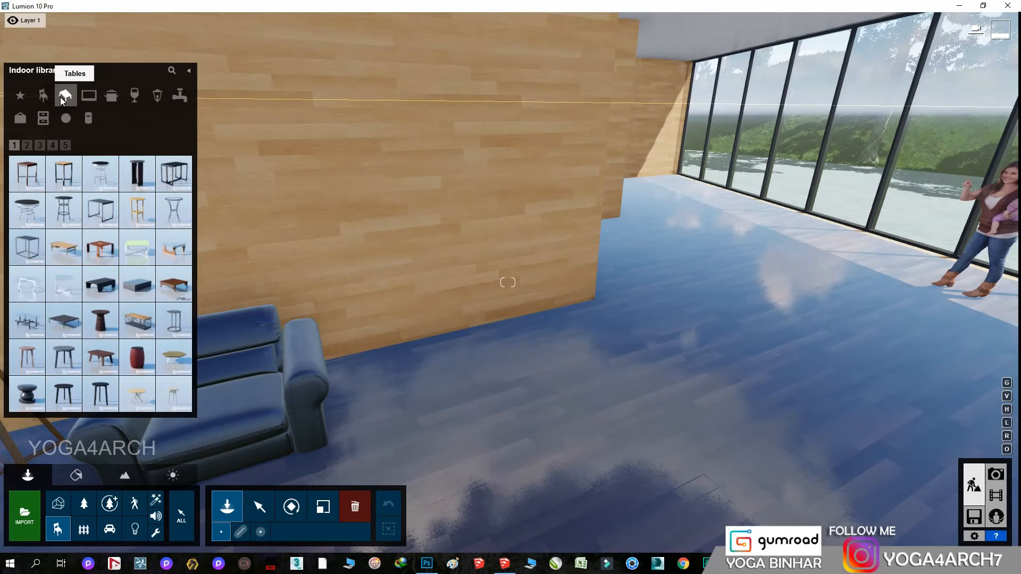
click(28, 146)
click(40, 146)
click(53, 147)
click(111, 97)
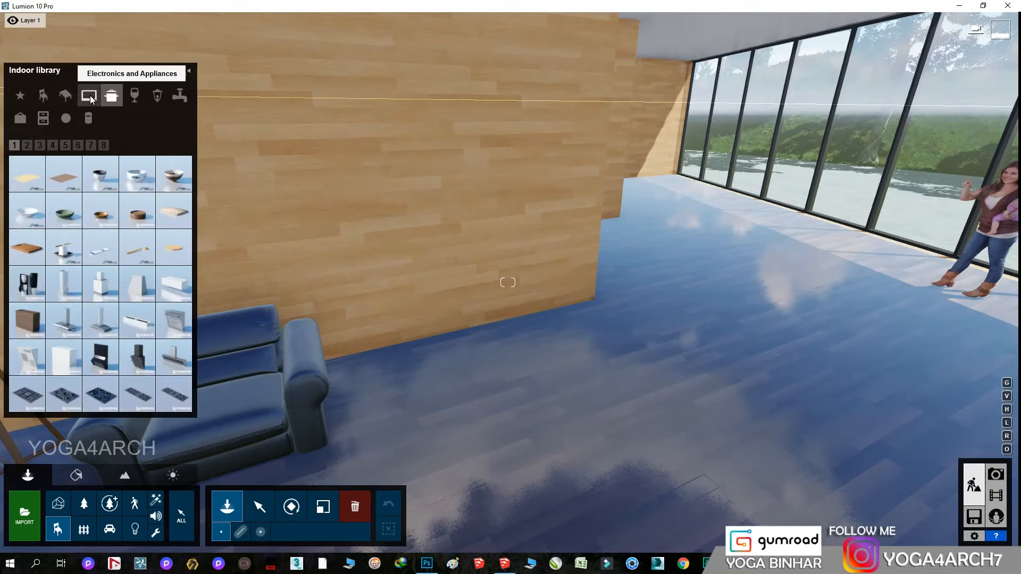
click(89, 96)
click(27, 145)
Place the black grand piano with its stool along the large box's wall beyond the armchair
click(65, 119)
click(27, 146)
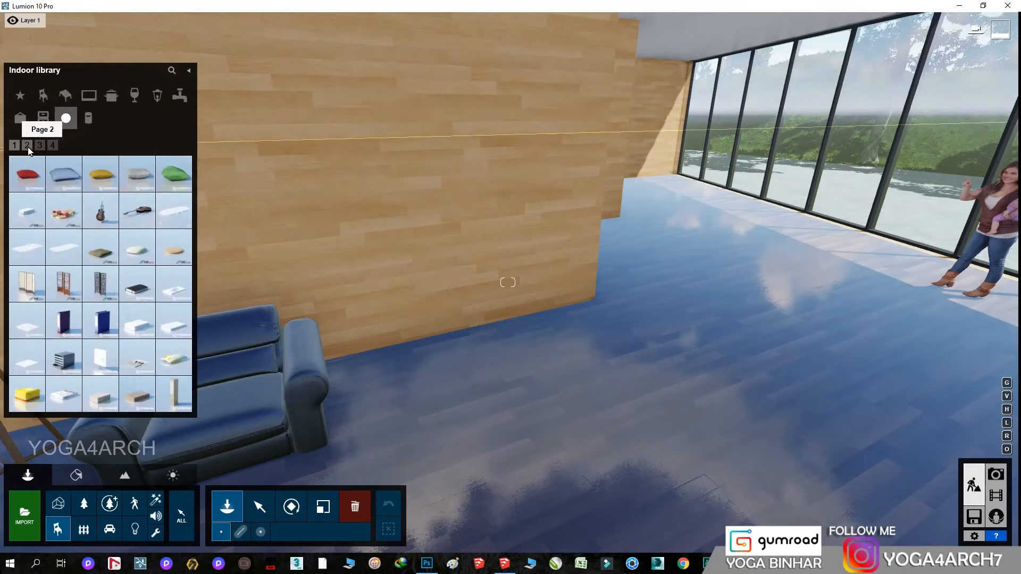
click(39, 147)
click(137, 284)
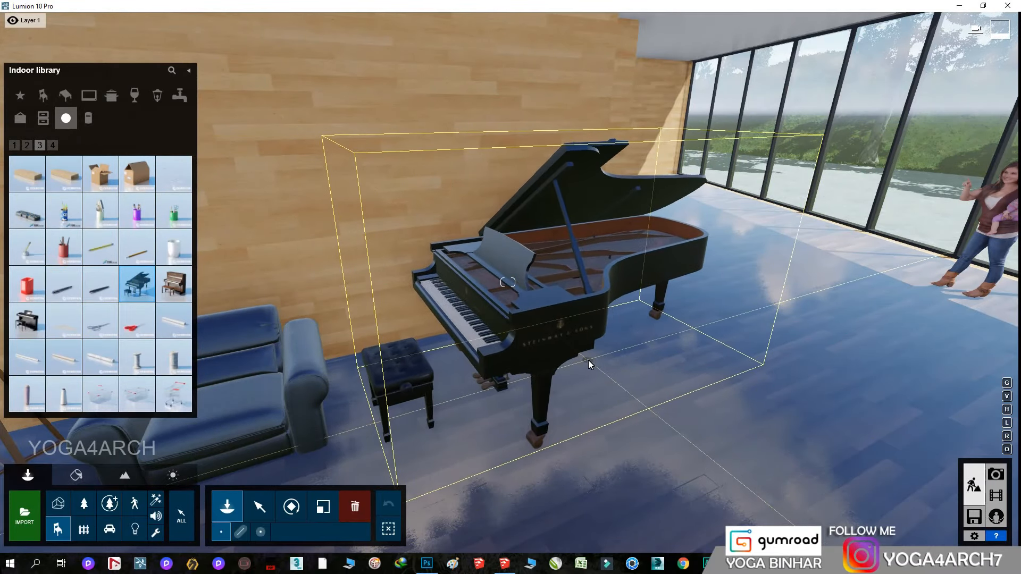
click(589, 359)
Find TVStorageCombination 002 in the Indoor library's storage category and place it inside the other wooden box
key(s)
right_drag(588, 360, 554, 360)
click(27, 144)
click(16, 144)
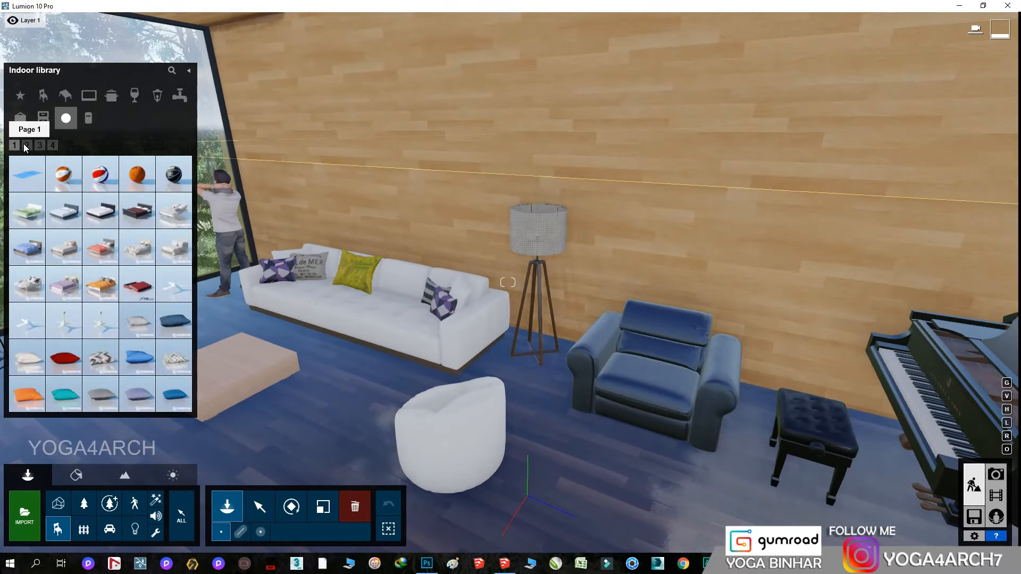
click(25, 144)
click(43, 118)
click(27, 145)
click(40, 144)
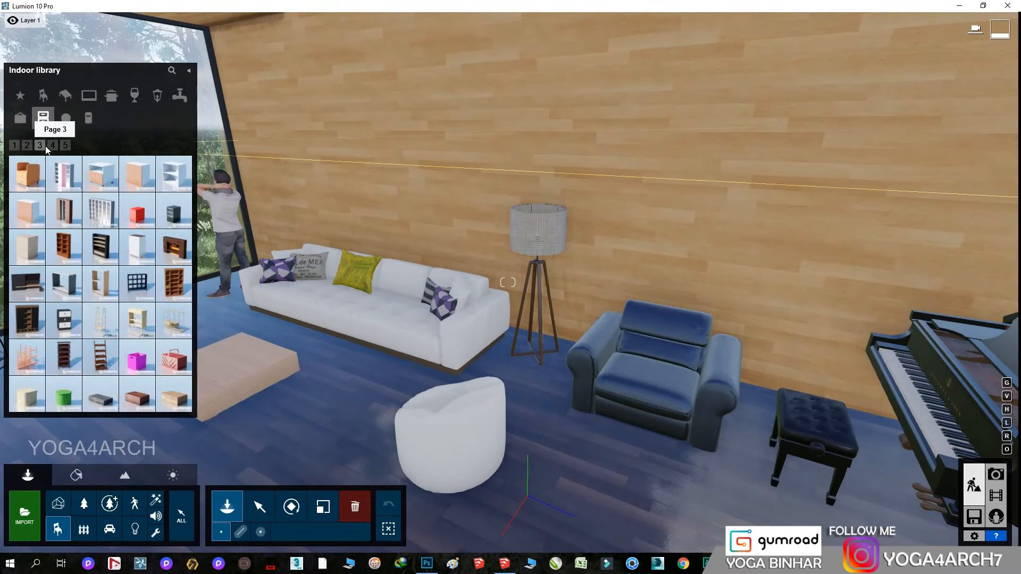
click(52, 145)
key(w)
right_drag(247, 228, 215, 230)
click(137, 393)
click(479, 356)
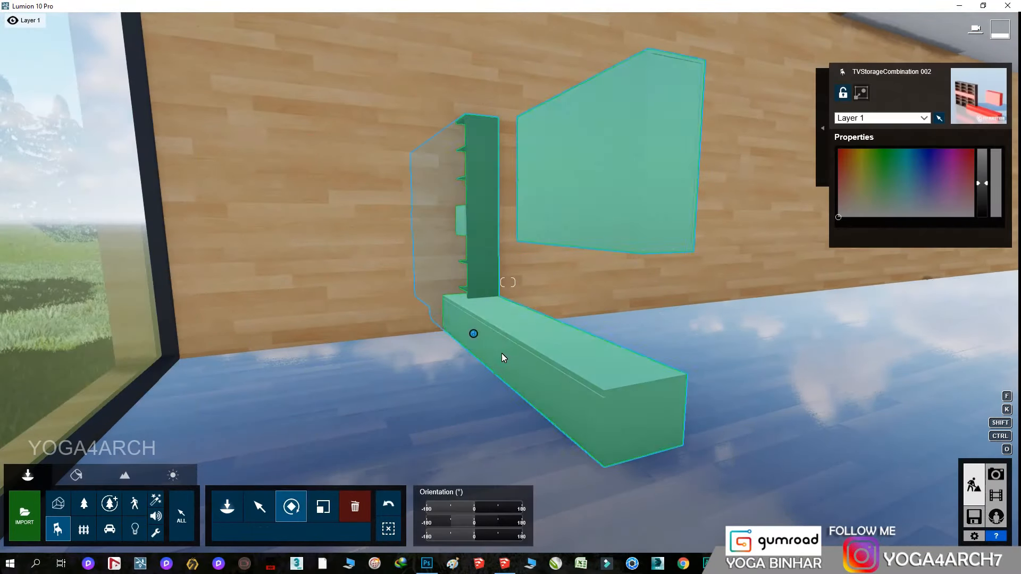
Rotate the TV storage combination and move it flat against the side wall next to the window
drag(504, 379, 527, 383)
click(259, 507)
drag(473, 335, 497, 334)
right_drag(498, 338, 365, 509)
key(w)
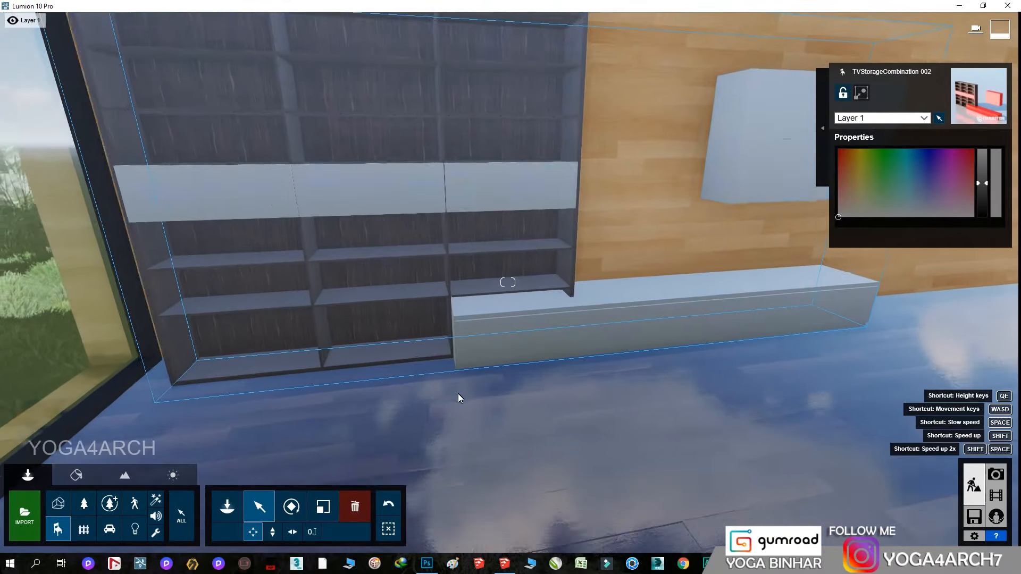
Place a second sofa panjang opposite the TV storage combination, rotate it to face the unit and shift it along the room
right_drag(458, 393, 256, 458)
key(s)
click(60, 504)
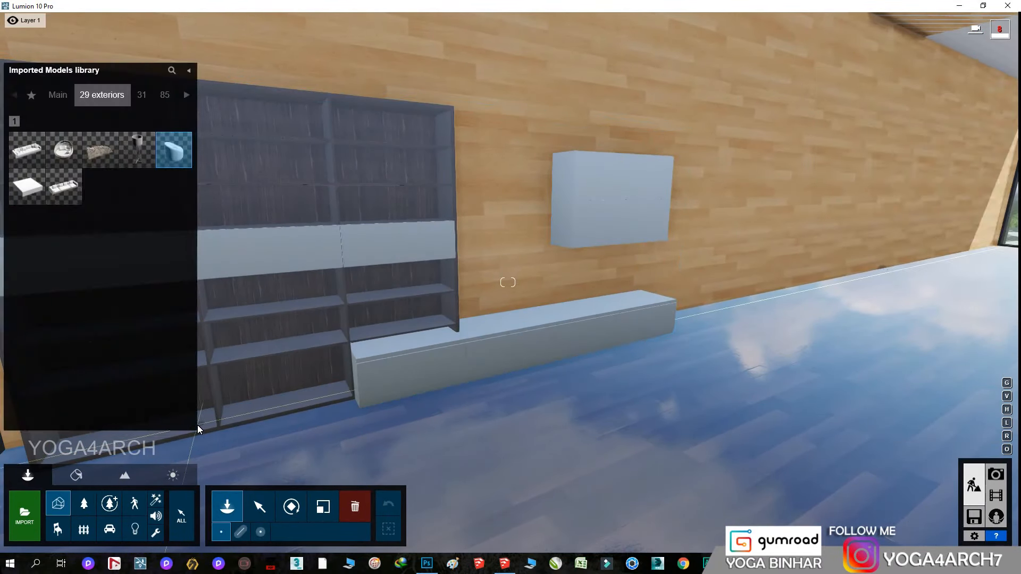
click(25, 153)
right_drag(574, 274, 493, 239)
key(s)
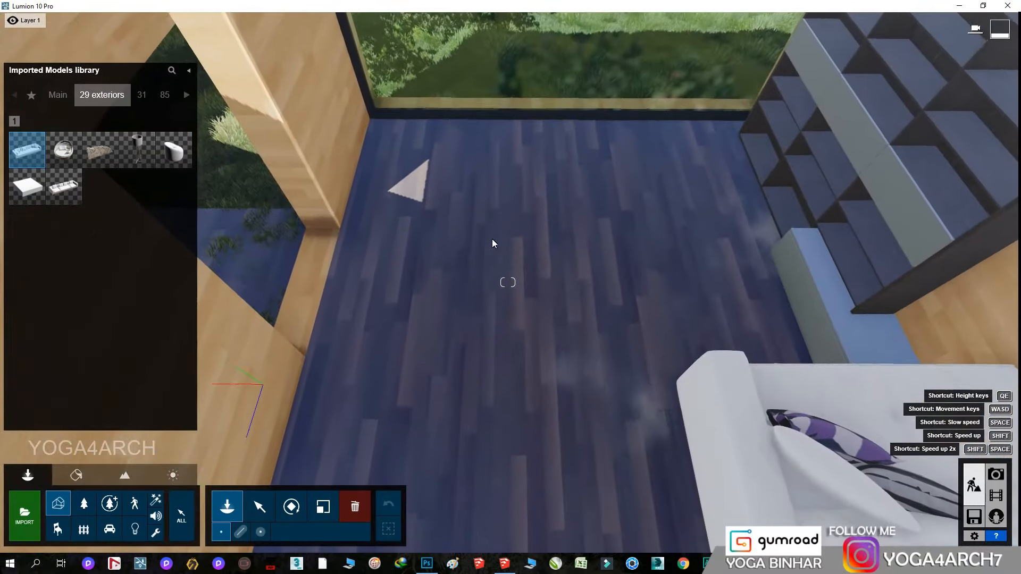
click(478, 261)
click(291, 507)
drag(468, 264, 579, 266)
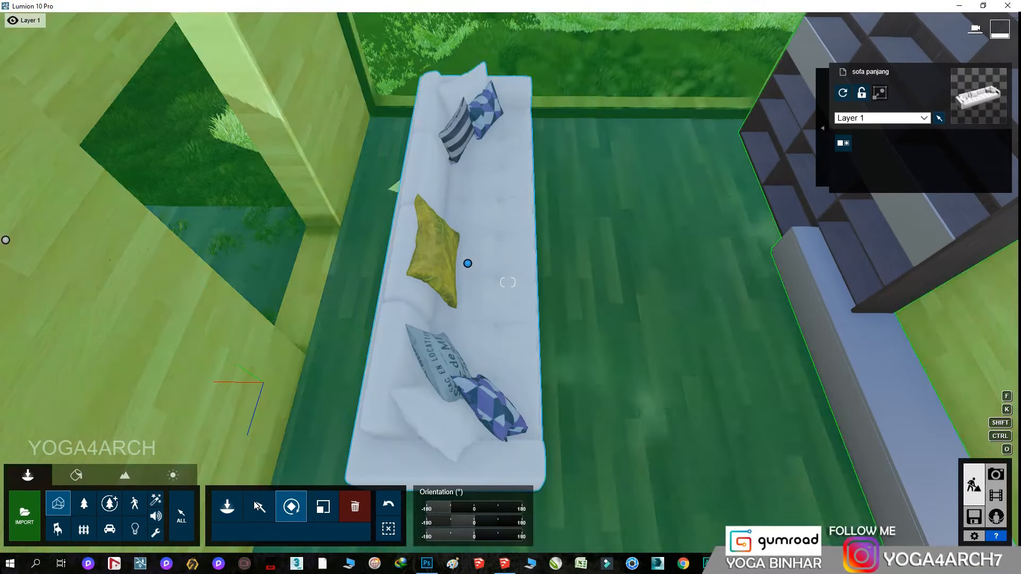
key(m)
drag(468, 264, 446, 470)
right_drag(557, 424, 686, 380)
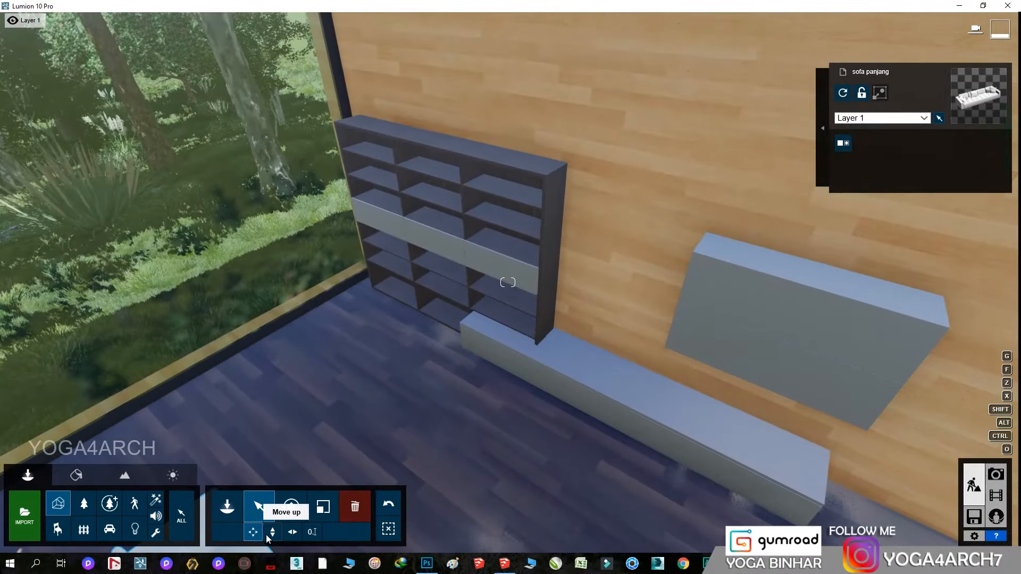
Choose the tripod floor lamp from the imported models for placement
click(55, 504)
click(140, 159)
right_drag(563, 417, 411, 307)
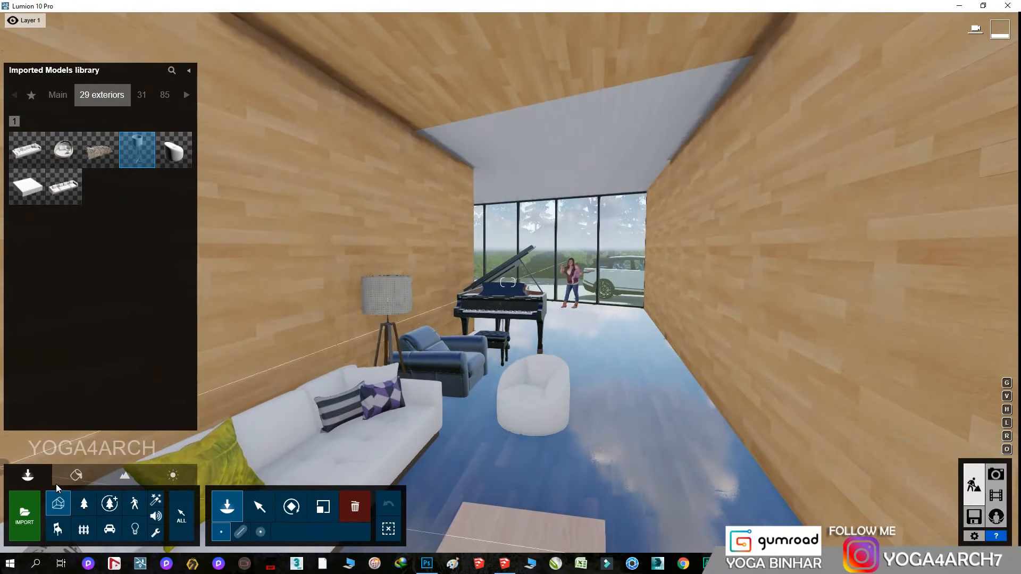
Open the extended settings of the Poliigon Wood Flooring 043 2k material on the wooden box walls and save the material changes
click(76, 475)
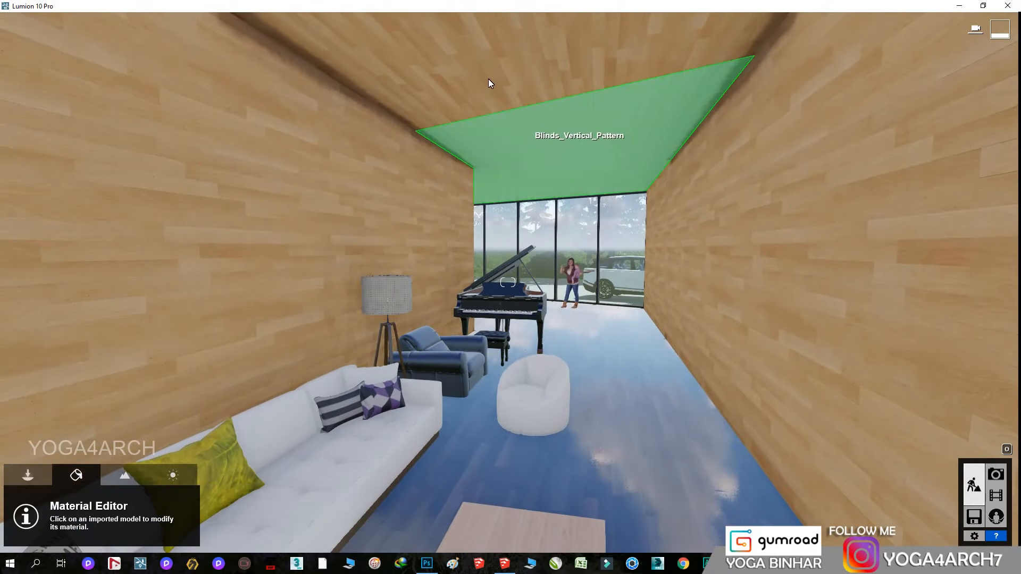
click(223, 406)
click(89, 455)
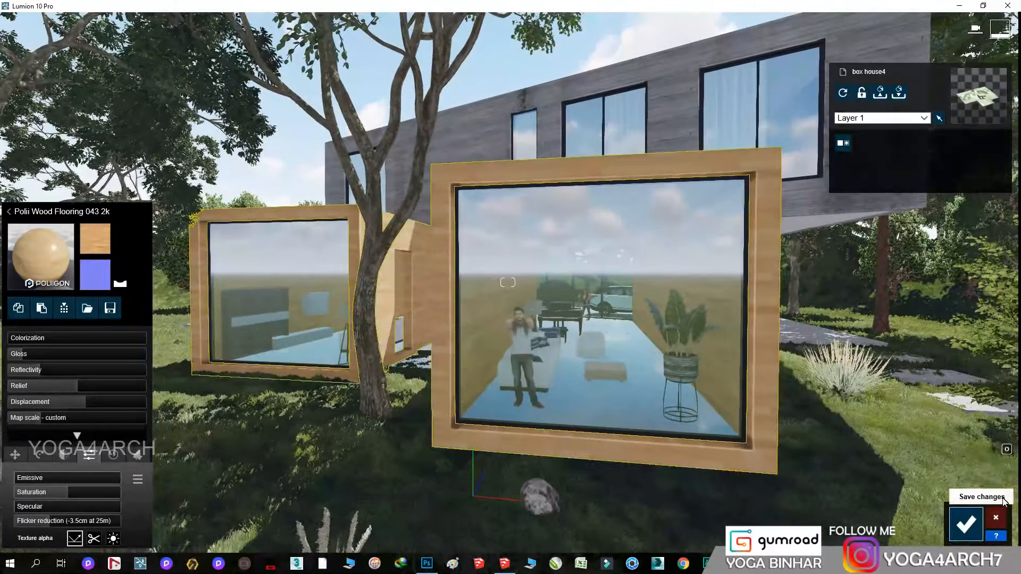
click(967, 525)
click(996, 475)
click(44, 476)
click(624, 323)
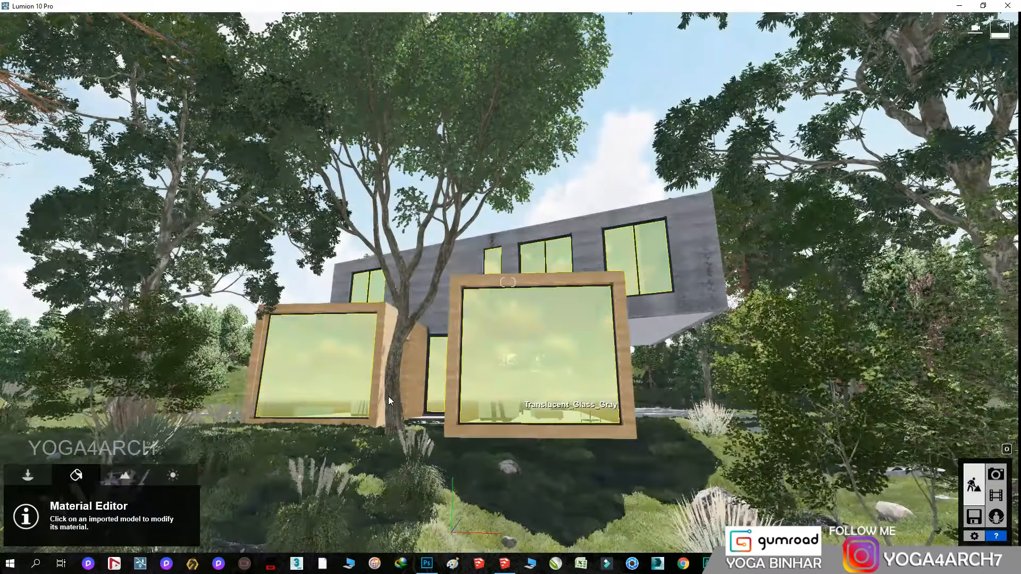
Browse the character library and the Indoor library's storage models for items to add around the TV storage combination
scroll(281, 373, up, 5)
key(w)
right_drag(277, 367, 255, 346)
click(32, 475)
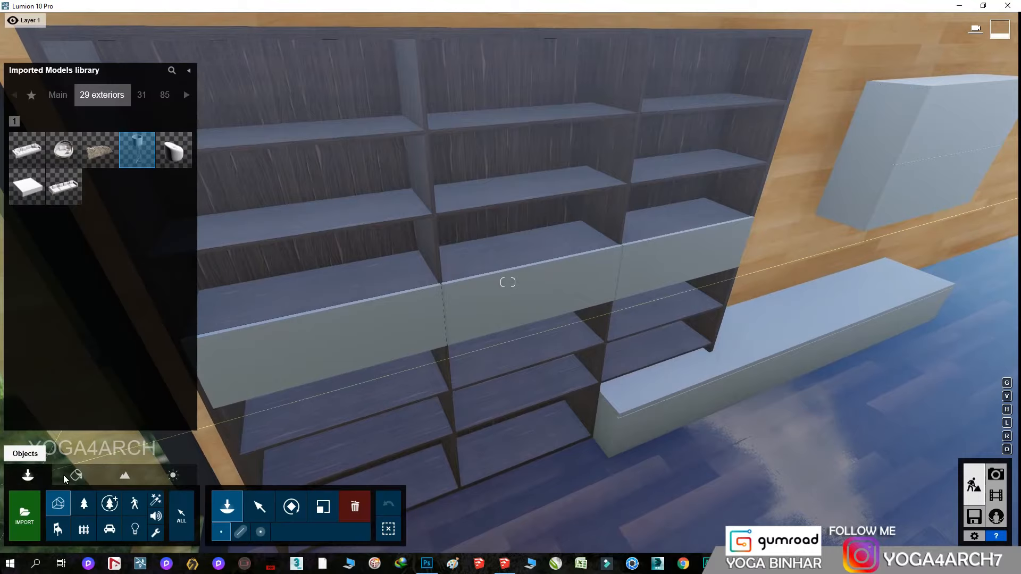
click(133, 510)
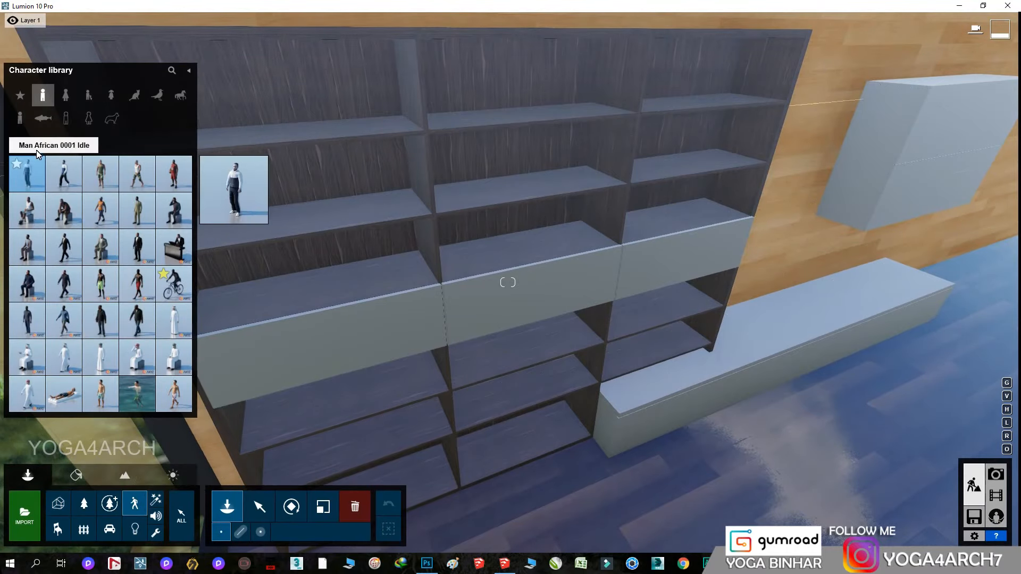
key(d)
click(57, 529)
click(43, 117)
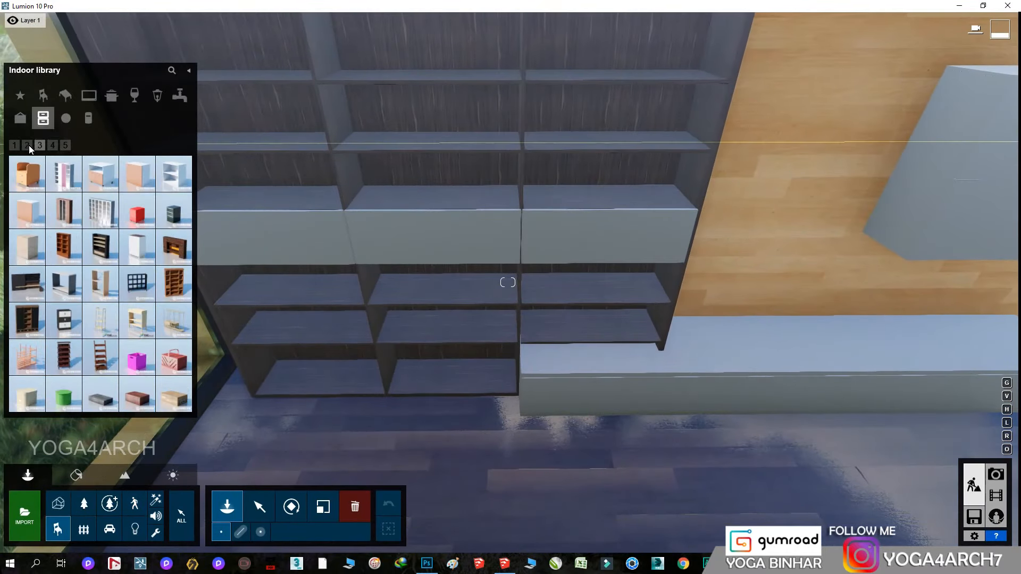
click(28, 145)
click(40, 146)
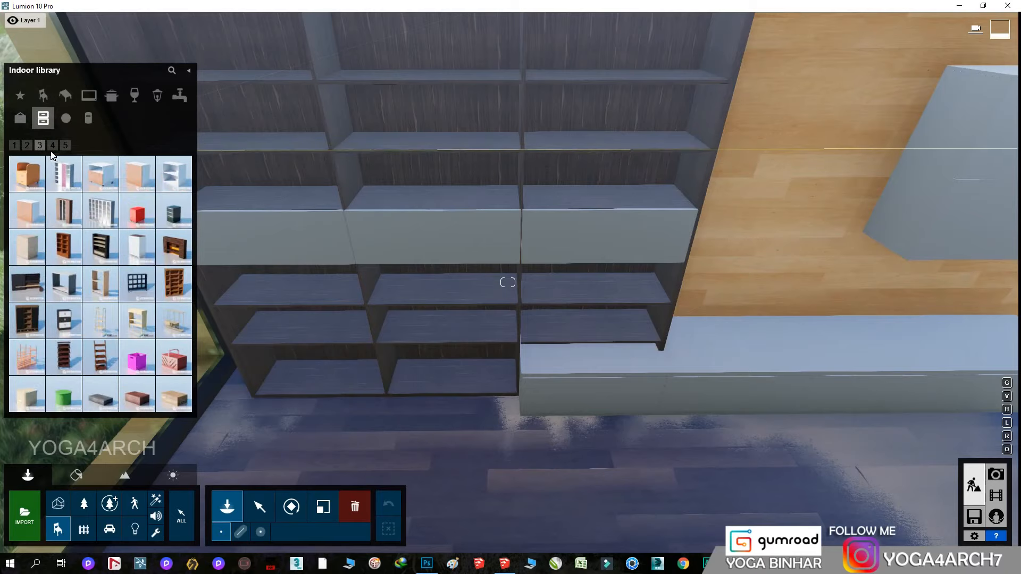
Place the guitar on its stand against the wall beyond the low TV cabinet and rotate it to face the room
click(62, 119)
click(40, 146)
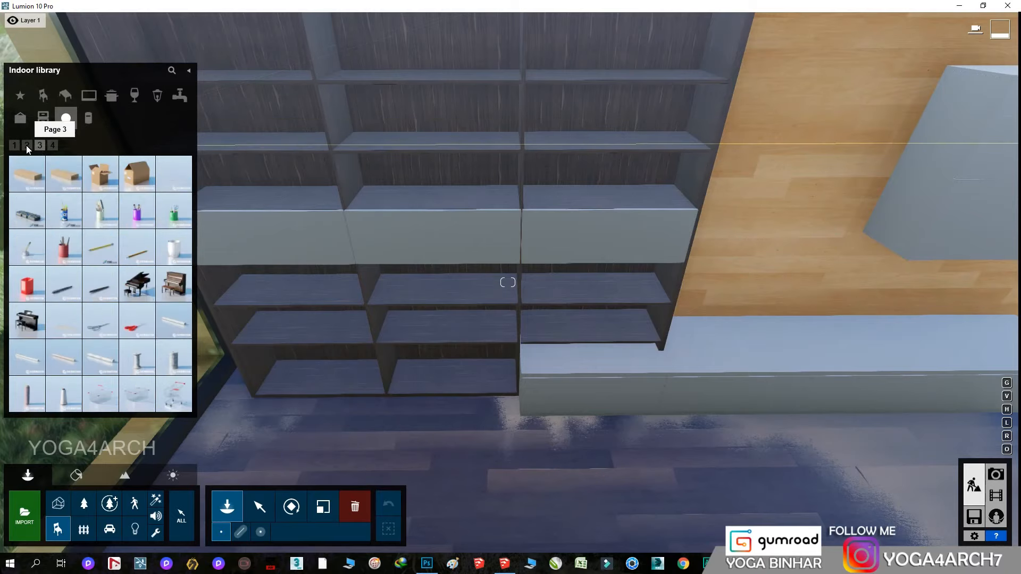
click(27, 145)
click(99, 209)
right_drag(299, 445, 738, 331)
key(s)
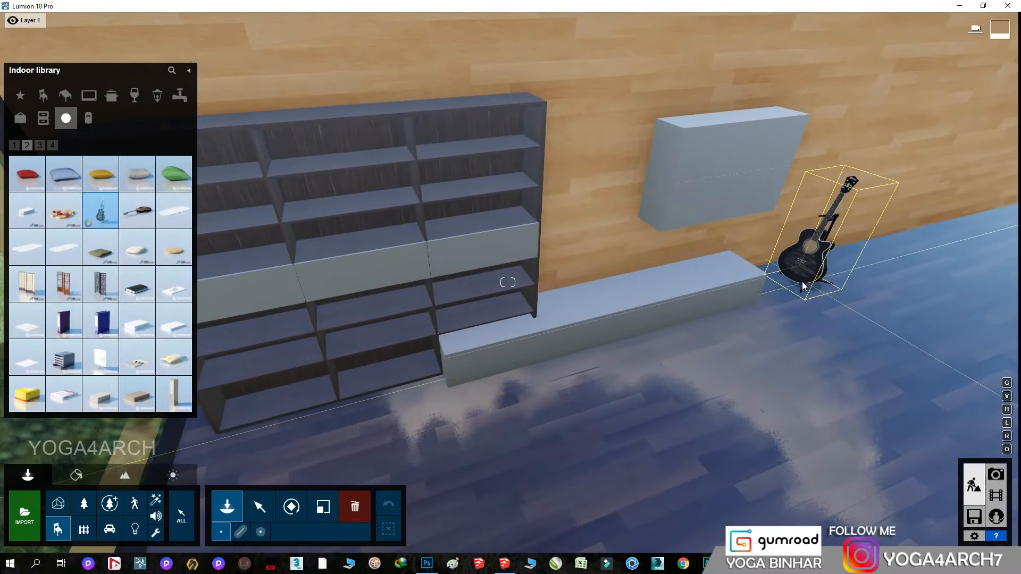
click(803, 282)
click(292, 506)
click(828, 302)
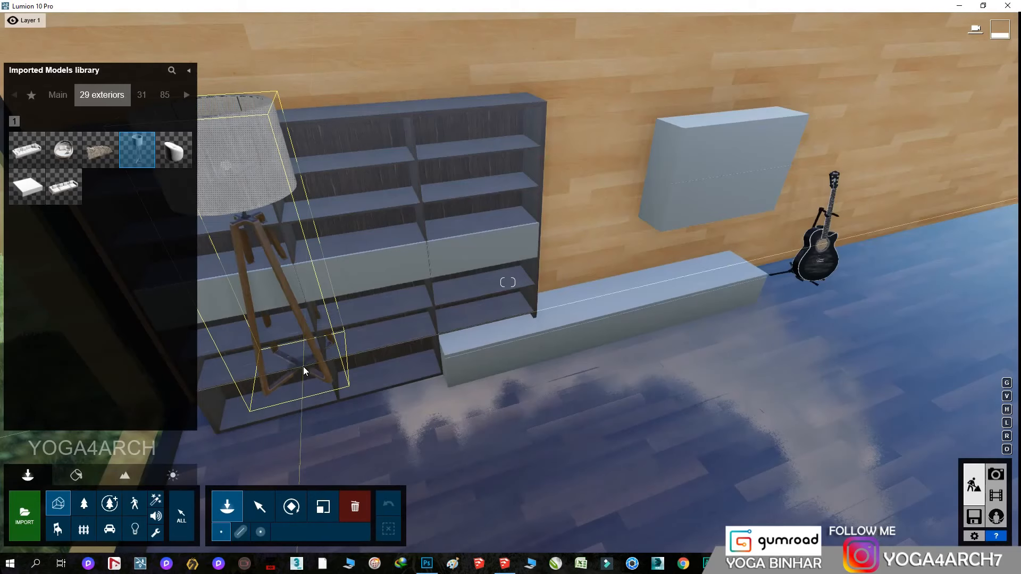
Place the imported sofa bulat armchair on the floor near the window in front of the bookshelf and rotate it
click(167, 158)
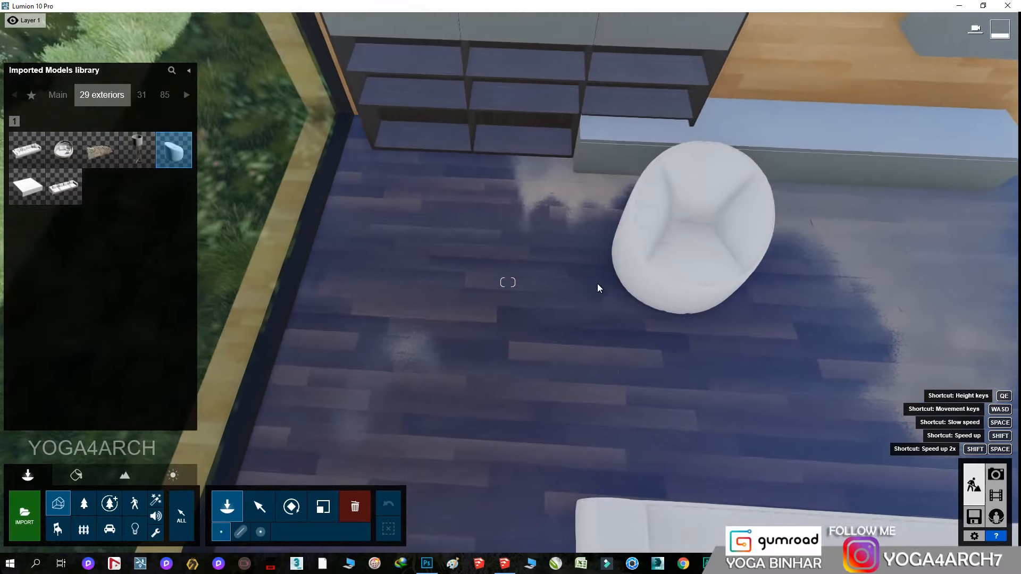
click(570, 270)
click(533, 287)
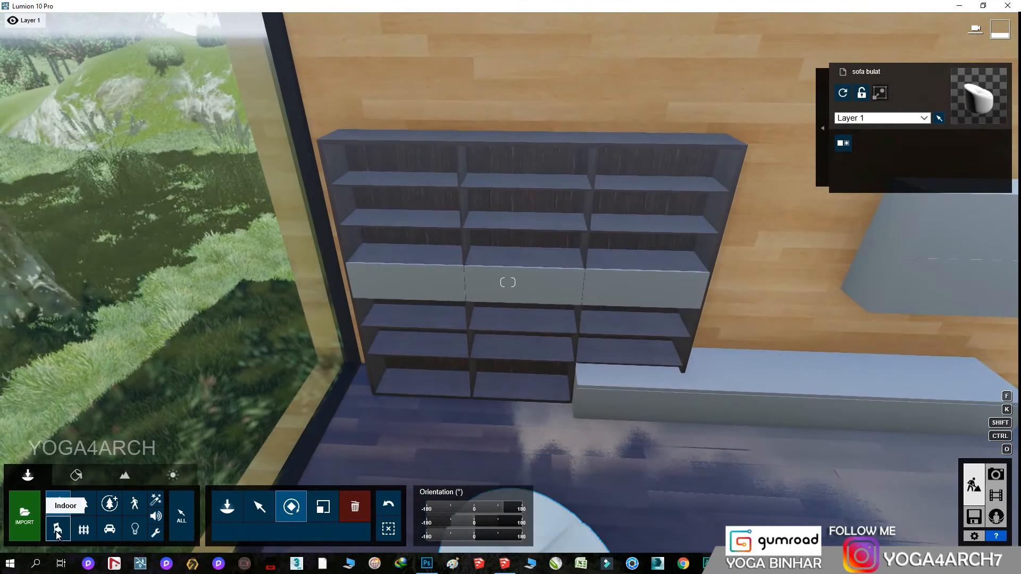
Place a pair of slippers on the floor near the bookshelf and the FedEx package on the low TV cabinet
click(58, 529)
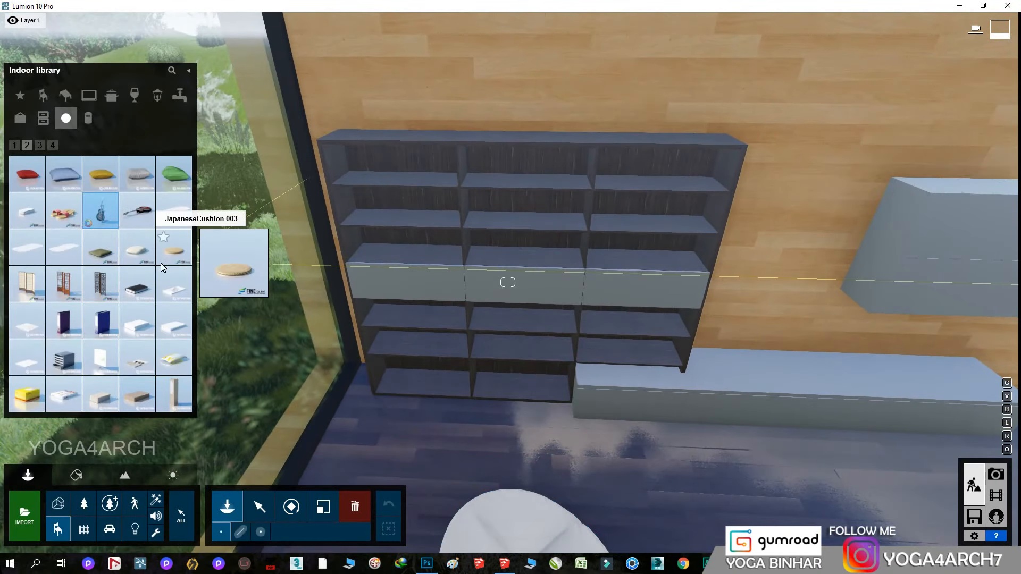
click(397, 454)
click(64, 393)
right_drag(638, 341, 764, 429)
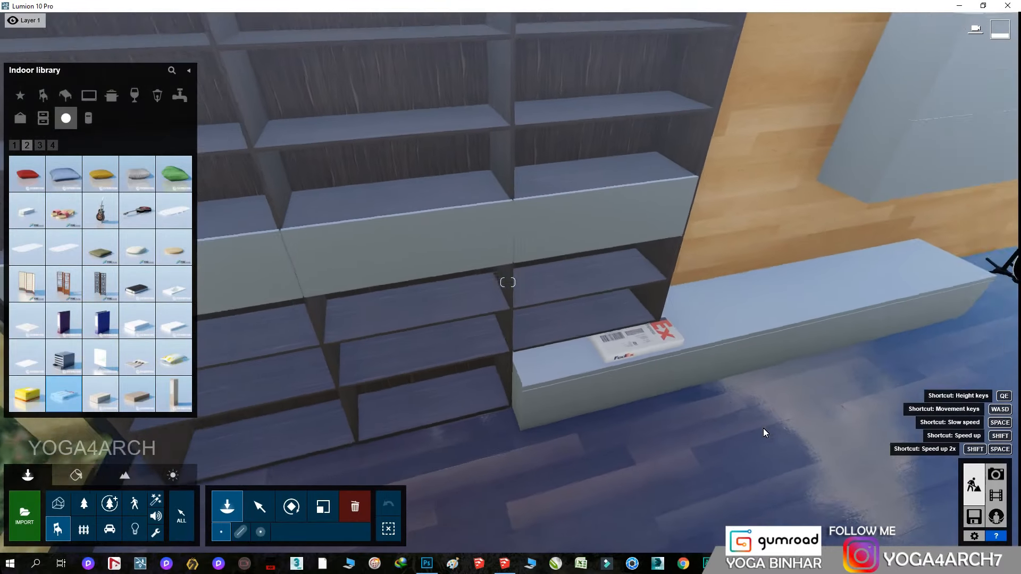
click(713, 294)
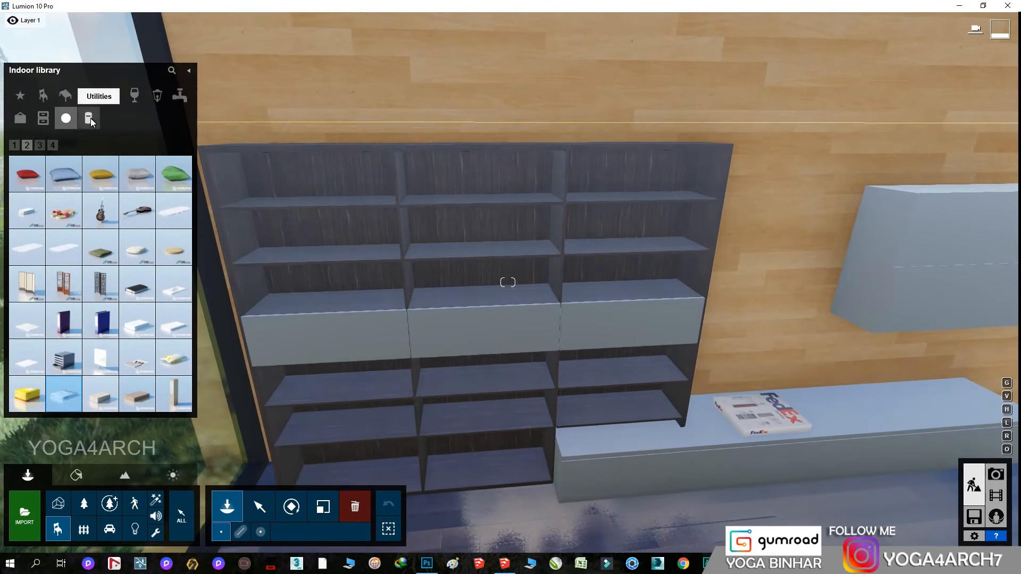
Find Books 002 in the Indoor library and place it on the bottom shelf nearest the window
click(89, 119)
click(24, 121)
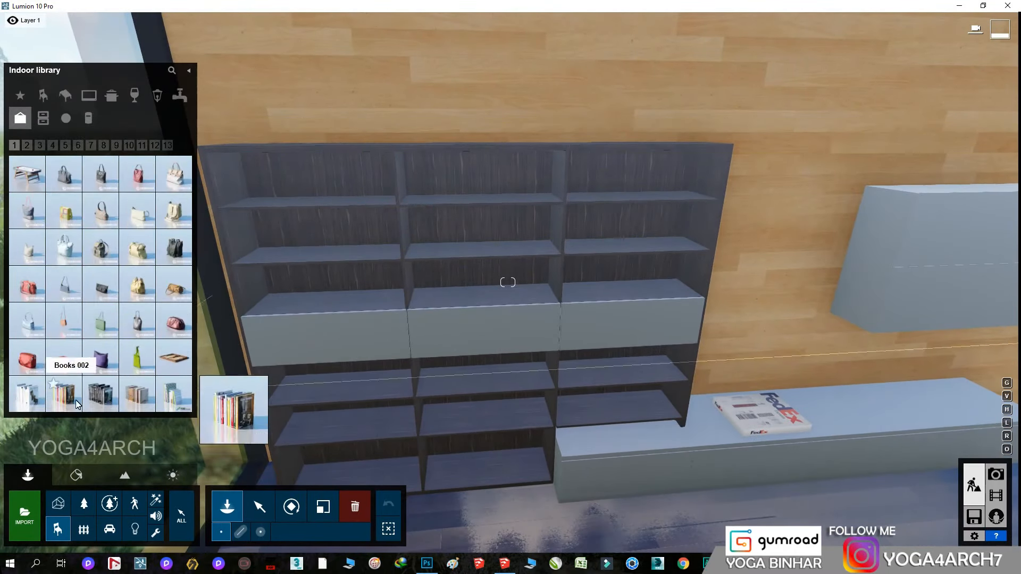
right_drag(324, 394, 372, 405)
click(421, 362)
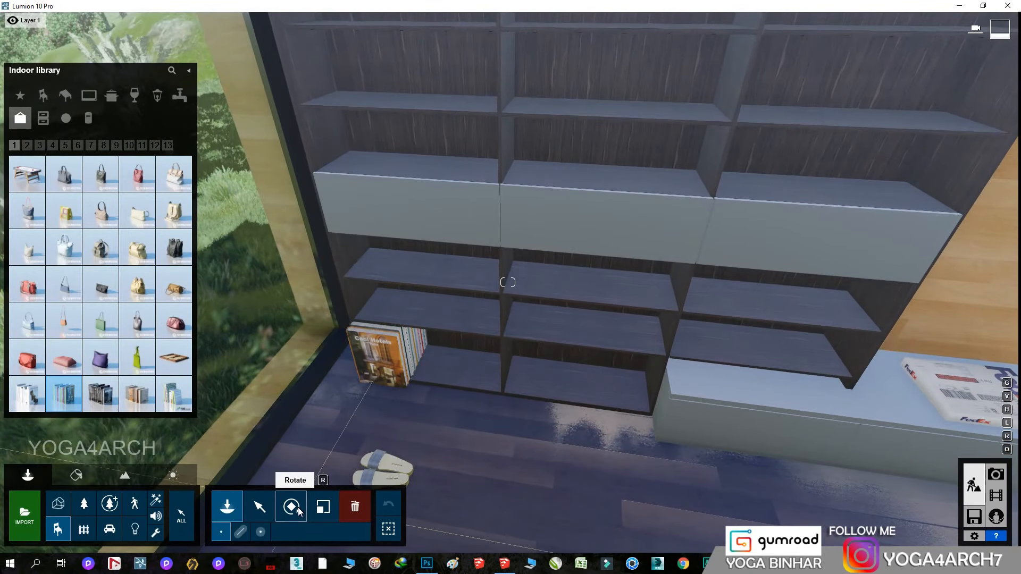
Rotate the Books 002 set so its spines face the room and adjust its size to fit the shelf
click(296, 507)
mouse_move(420, 363)
mouse_down()
mouse_move(421, 377)
mouse_move(417, 369)
mouse_up()
right_drag(372, 389, 362, 408)
scroll(361, 408, up, 3)
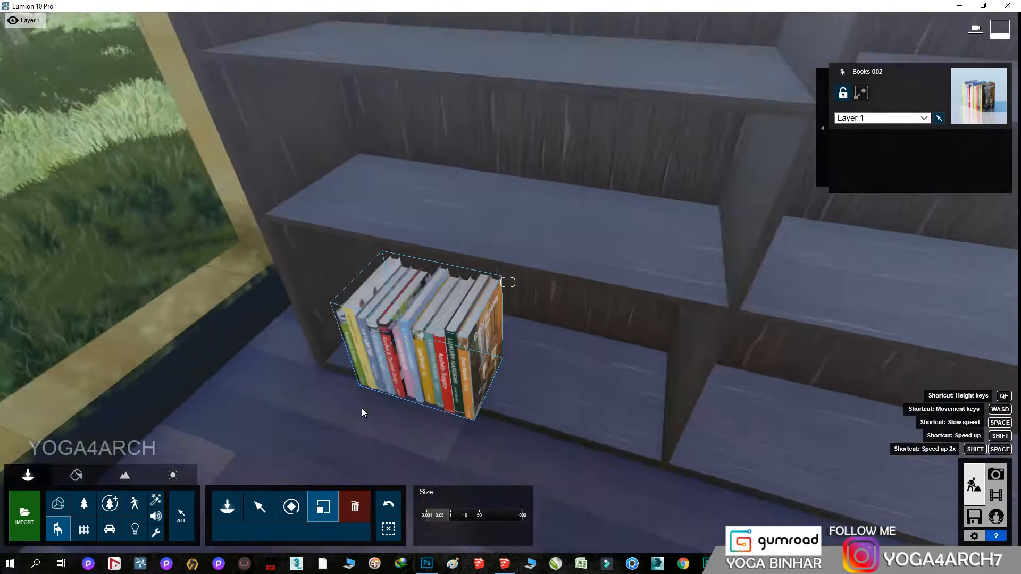
scroll(362, 407, down, 1)
Copy the Books 002 set along the lower shelves and onto the shelves above the drawers in the first two bookshelf columns
click(260, 506)
drag(457, 368, 828, 288)
scroll(516, 415, down, 1)
scroll(517, 415, down, 2)
right_drag(517, 416, 542, 412)
alt+drag(632, 400, 495, 224)
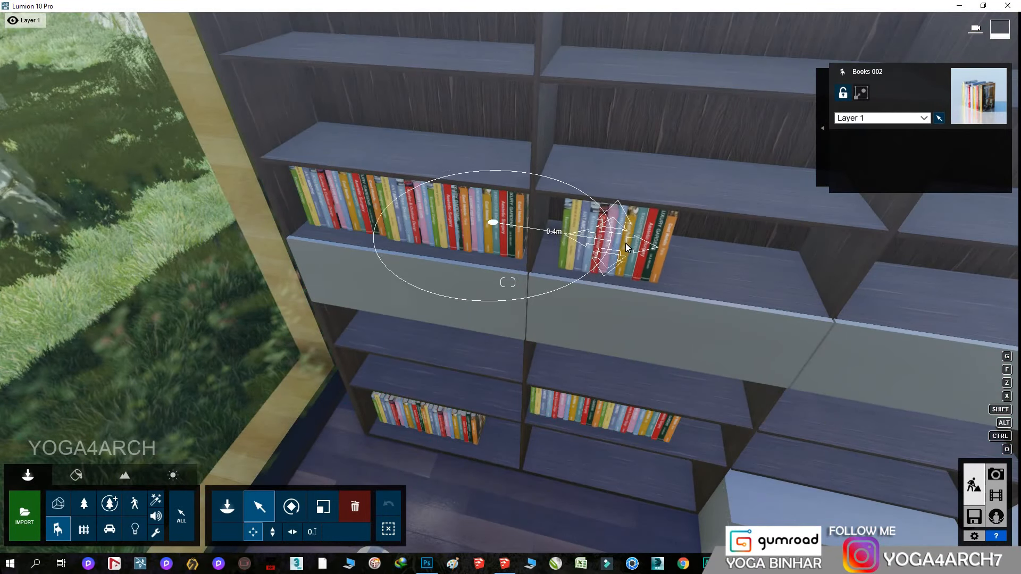
alt+drag(586, 235, 694, 162)
Copy more Books 002 sets onto the upper shelves of the middle column and the column farthest from the window
scroll(522, 353, down, 3)
right_drag(522, 354, 502, 379)
scroll(502, 379, up, 2)
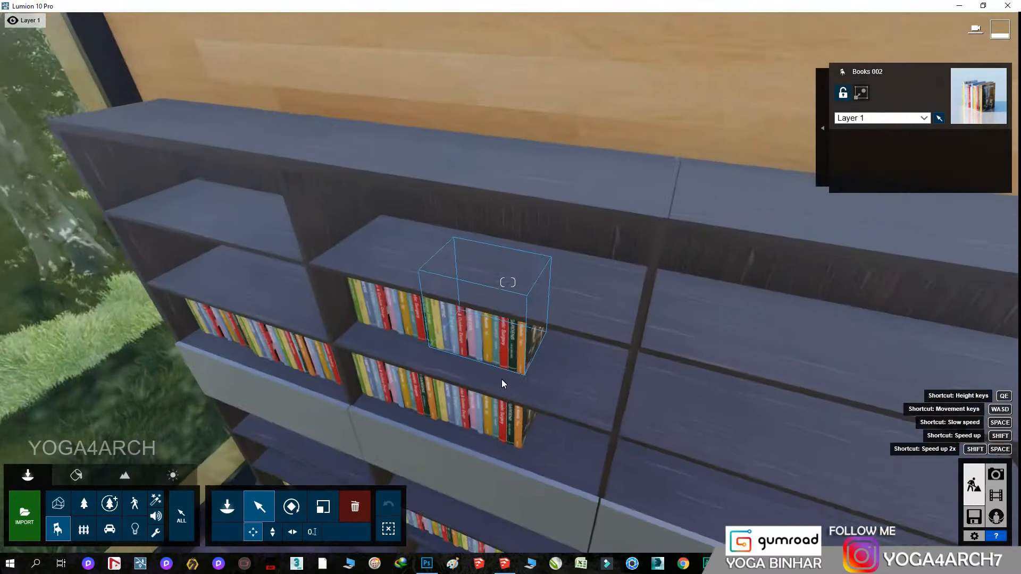
scroll(466, 249, down, 1)
alt+drag(468, 247, 765, 254)
alt+drag(765, 255, 591, 286)
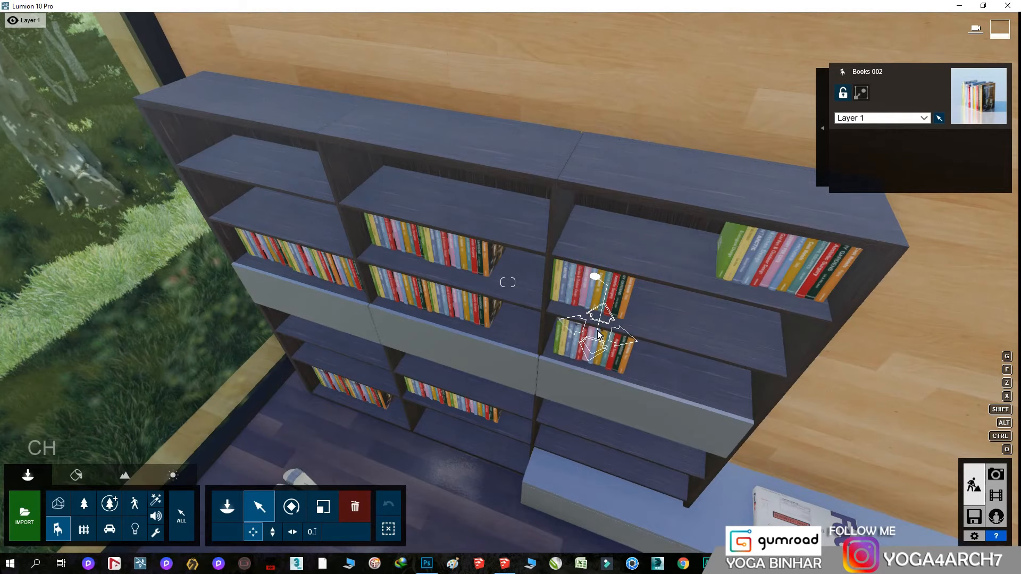
Place Books 004 on an upper shelf in the column nearest the window and rotate it to line up with the bookshelf
click(58, 529)
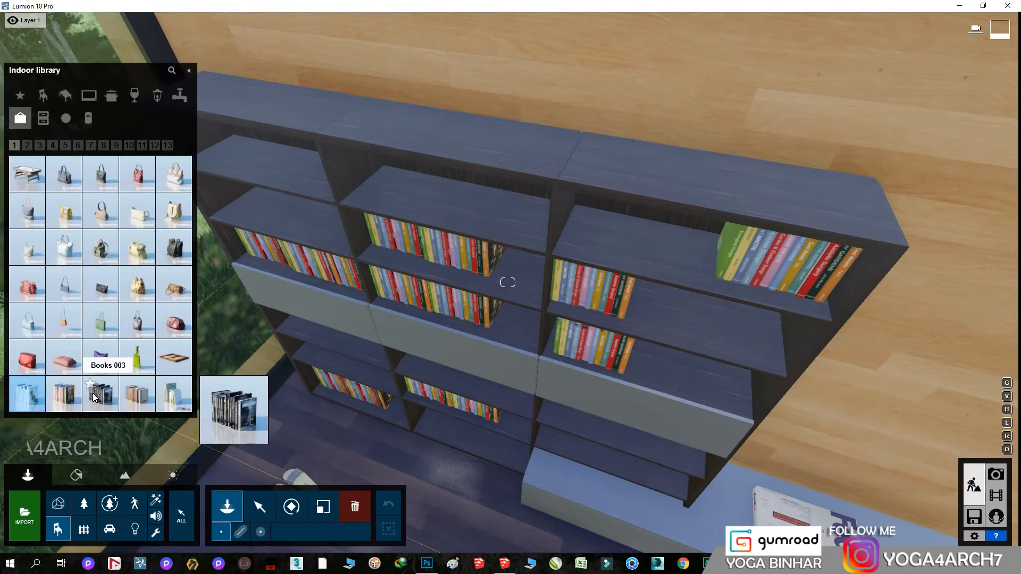
click(141, 393)
click(290, 218)
click(292, 507)
drag(290, 219, 266, 238)
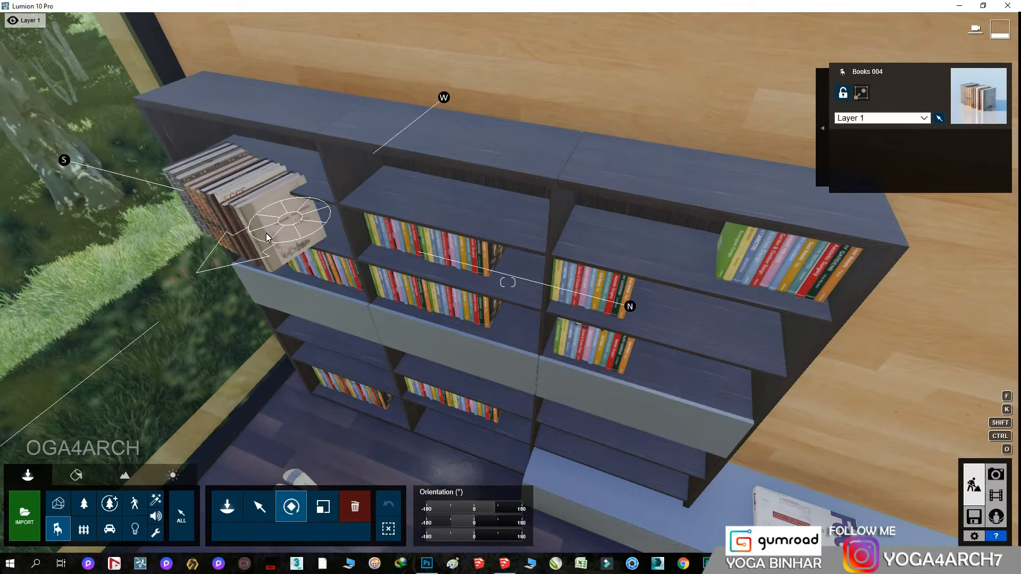
click(289, 218)
Fine-tune the rotation of the Books 004 set and scale it down to fit between the shelves
right_drag(249, 318, 247, 323)
key(w)
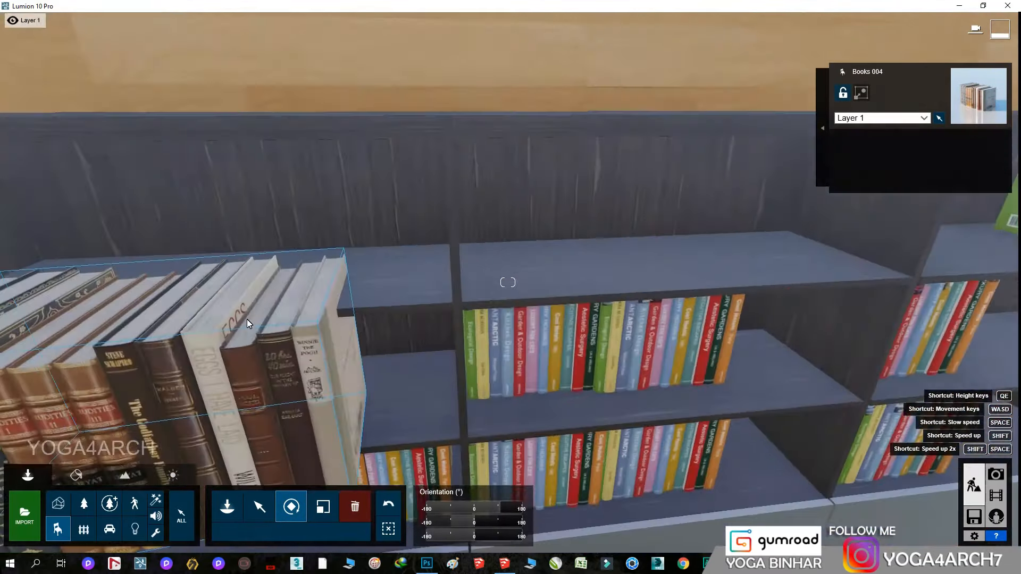
drag(338, 297, 333, 368)
click(323, 506)
drag(343, 308, 296, 268)
Copy the Books 004 set along its shelf, onto the top shelf and into the middle column's upper shelves
click(258, 510)
alt+drag(296, 268, 415, 277)
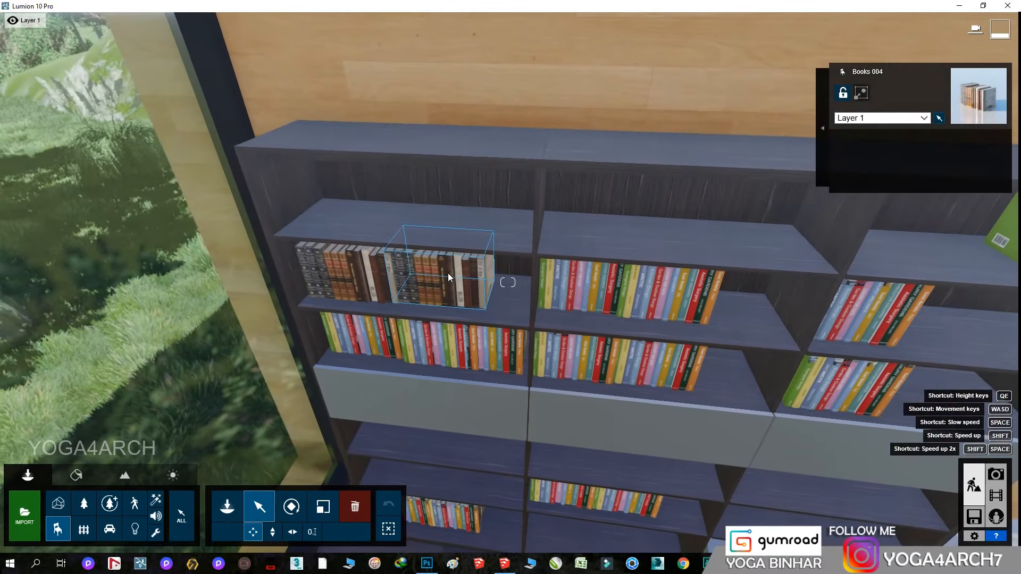
alt+drag(448, 273, 444, 209)
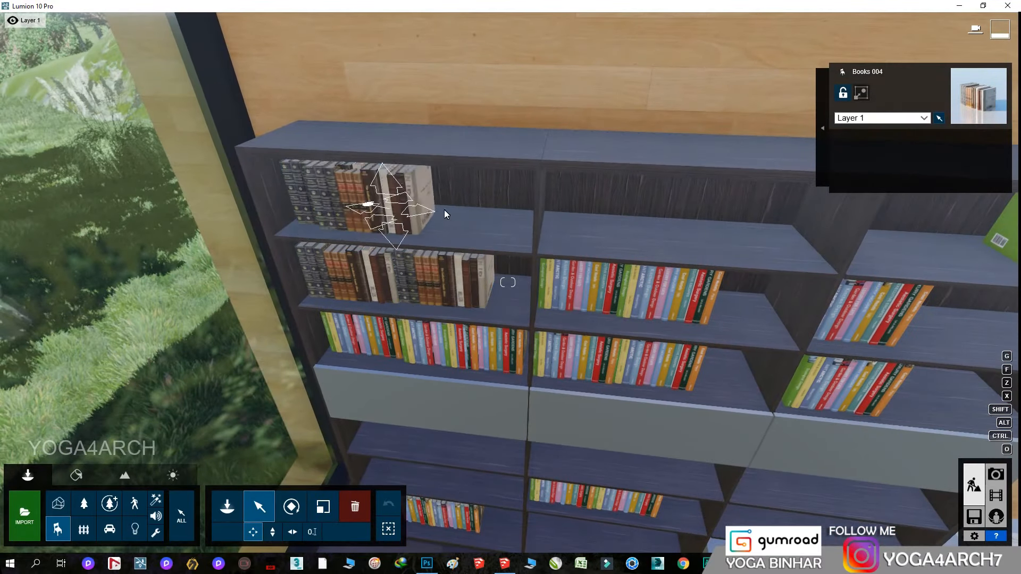
alt+drag(672, 232, 743, 295)
alt+drag(743, 296, 746, 230)
scroll(607, 373, down, 2)
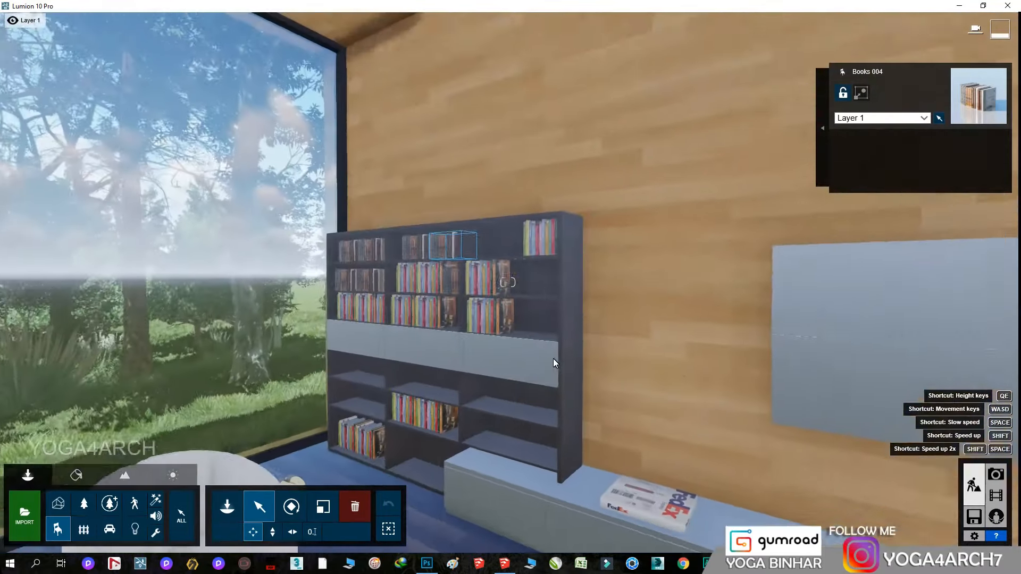
Copy the Books 004 set onto the empty shelves below the drawers across the bookshelf columns
scroll(553, 359, up, 4)
alt+drag(603, 125, 546, 465)
alt+drag(305, 413, 343, 420)
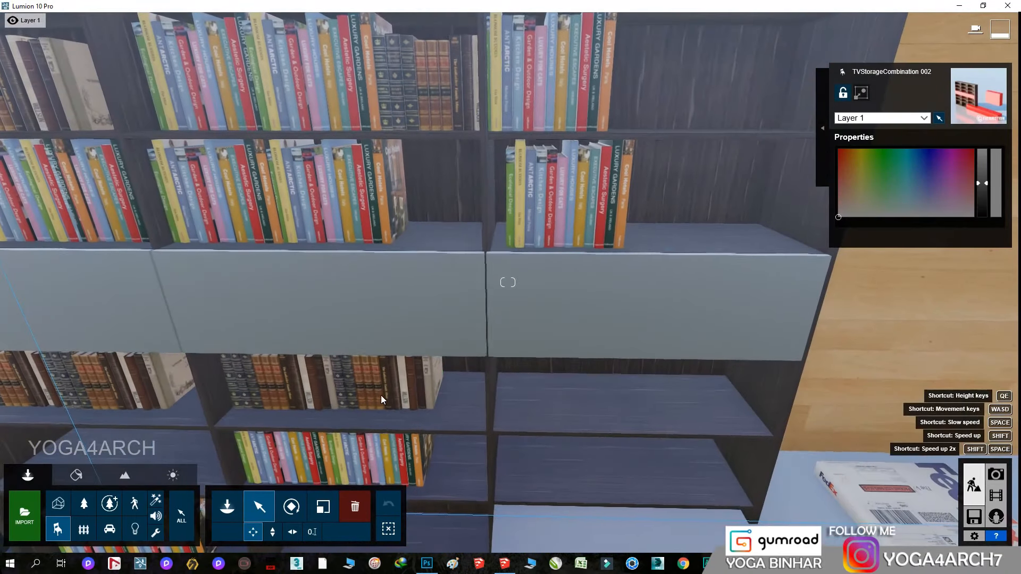
alt+drag(381, 395, 531, 442)
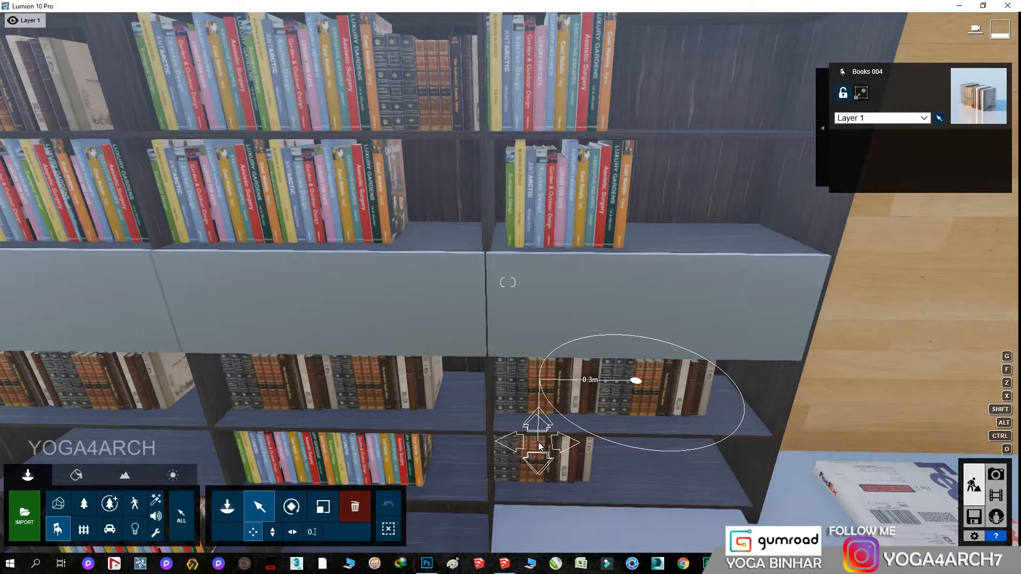
Move the guitar farther along the wall, away from the end of the low TV cabinet
key(s)
right_drag(629, 442, 580, 427)
right_drag(228, 420, 432, 311)
key(d)
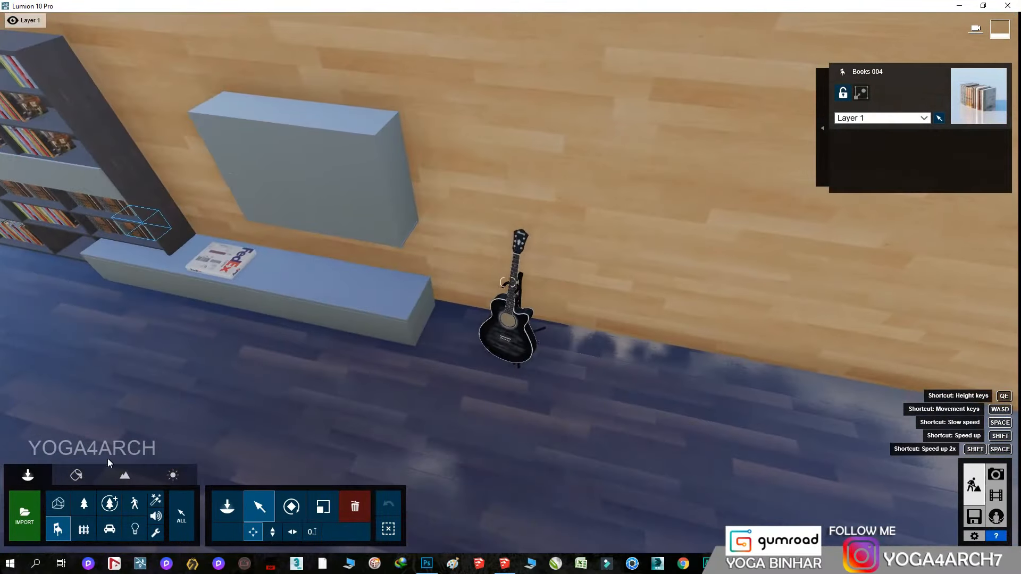
drag(519, 341, 652, 366)
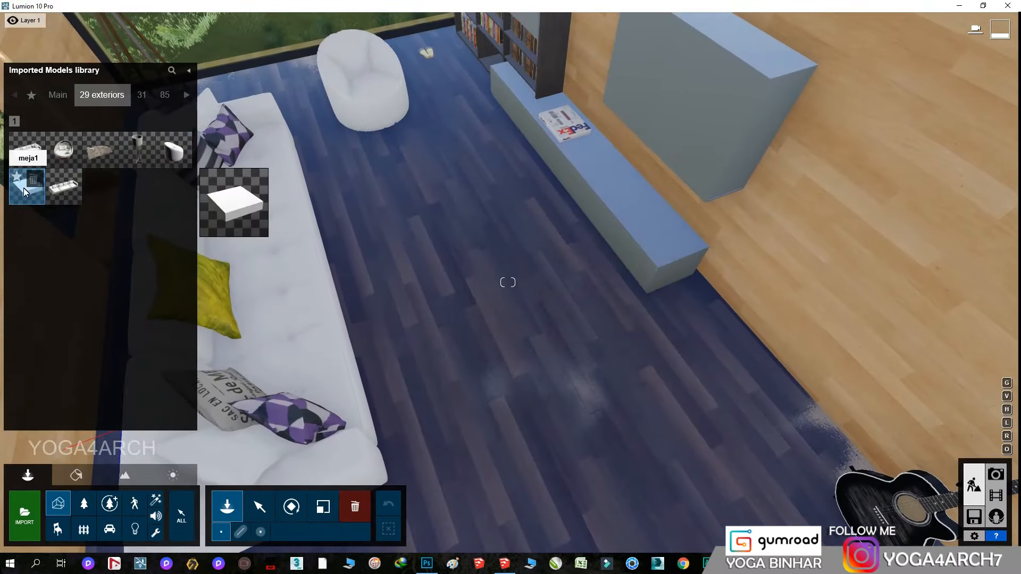
Place the imported meja1 table between the long sofa and TV cabinet, and a large-leaf potted plant near the cabinet's end
click(24, 187)
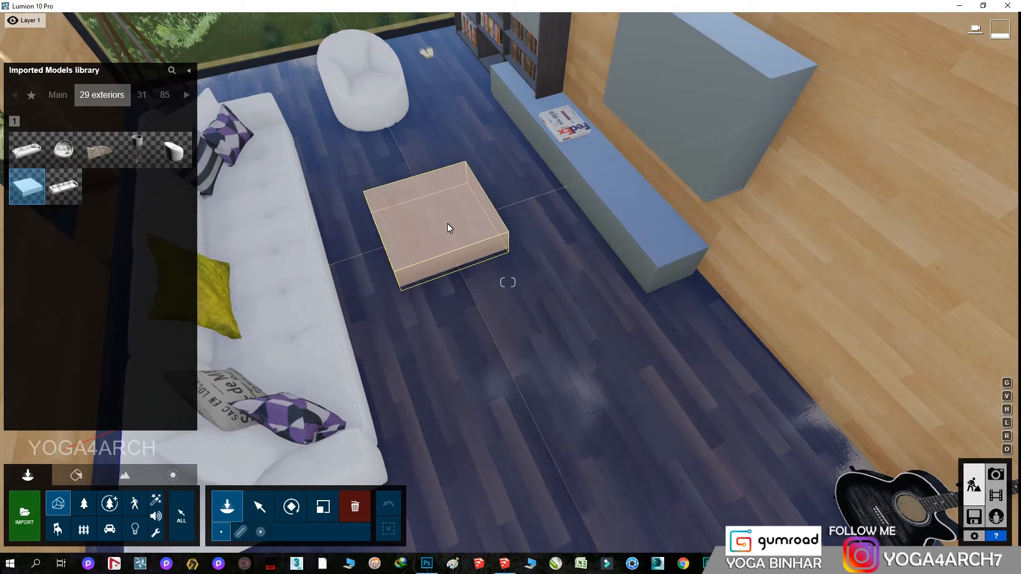
click(447, 224)
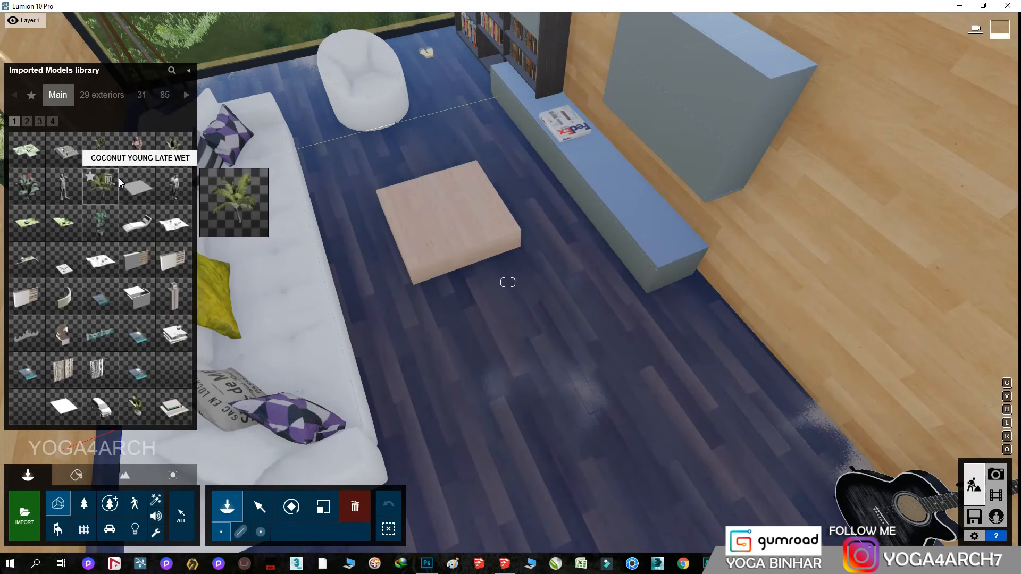
click(137, 407)
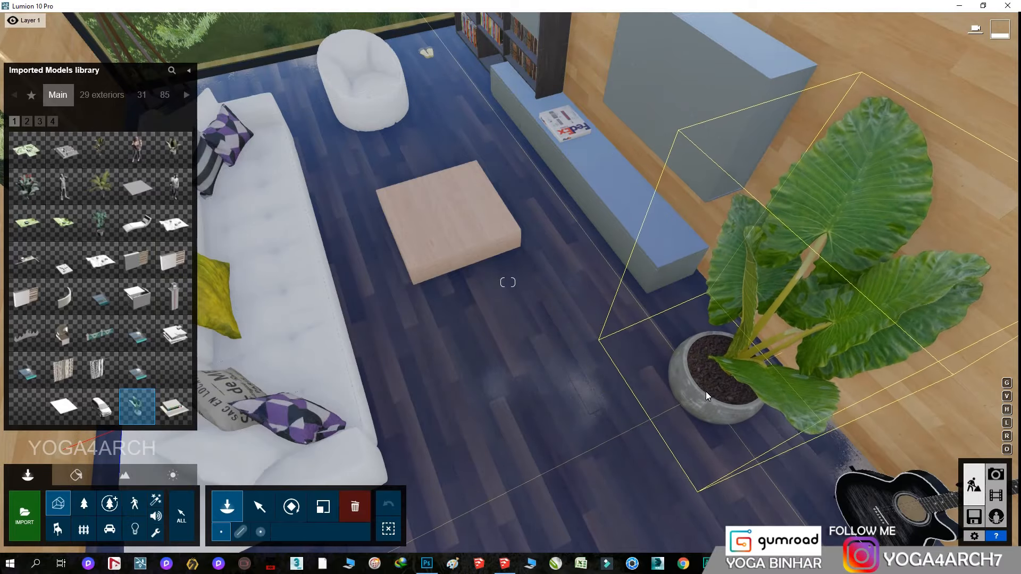
click(684, 381)
Place the imported standing man with a shoulder bag beside the white armchair near the window
click(171, 186)
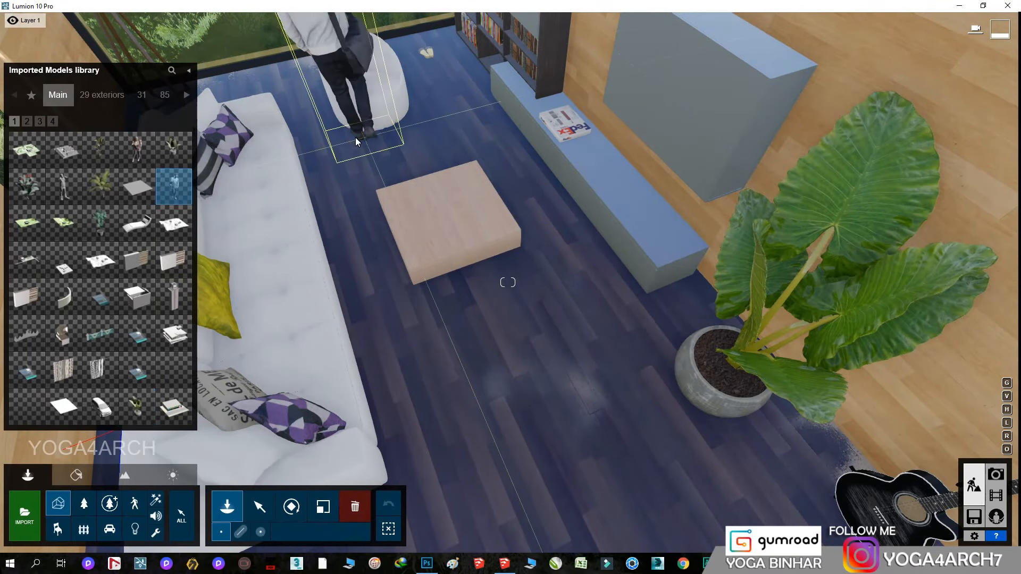
click(311, 121)
click(39, 122)
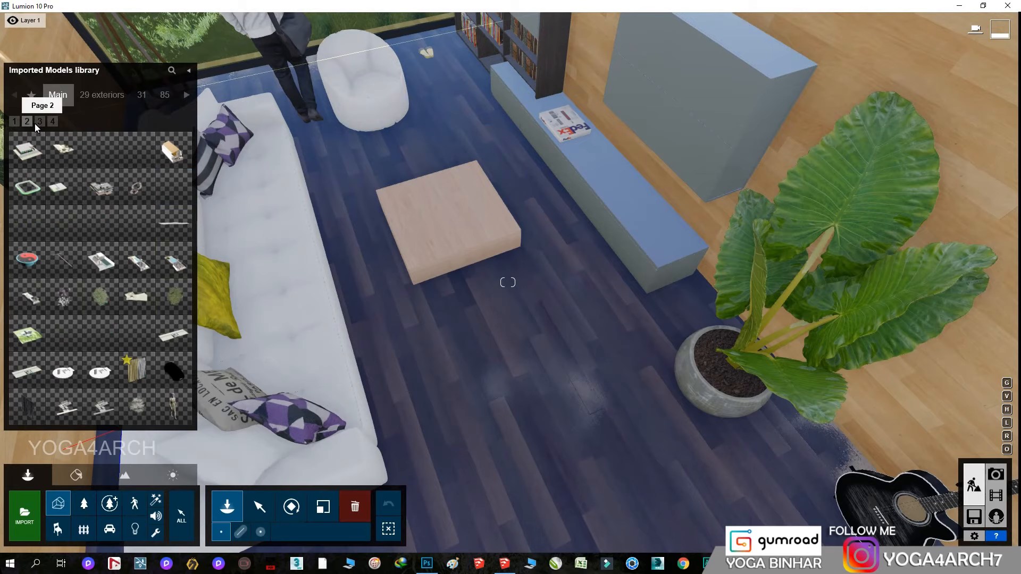
click(64, 260)
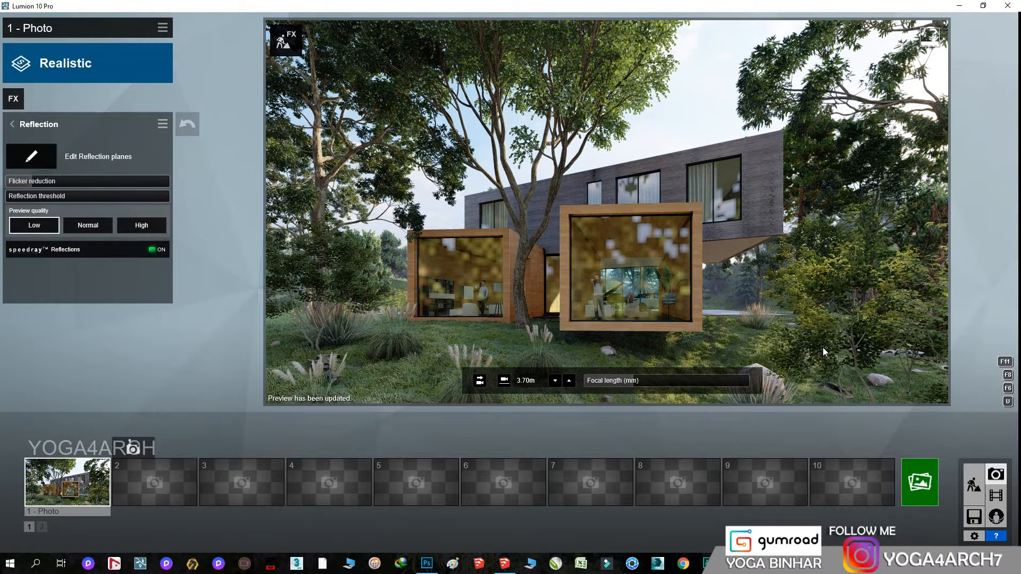
Place the imported tales 3 potted plant on its wire stand against the wood wall near the glass doors
click(974, 484)
key(w)
right_drag(390, 309, 389, 309)
key(s)
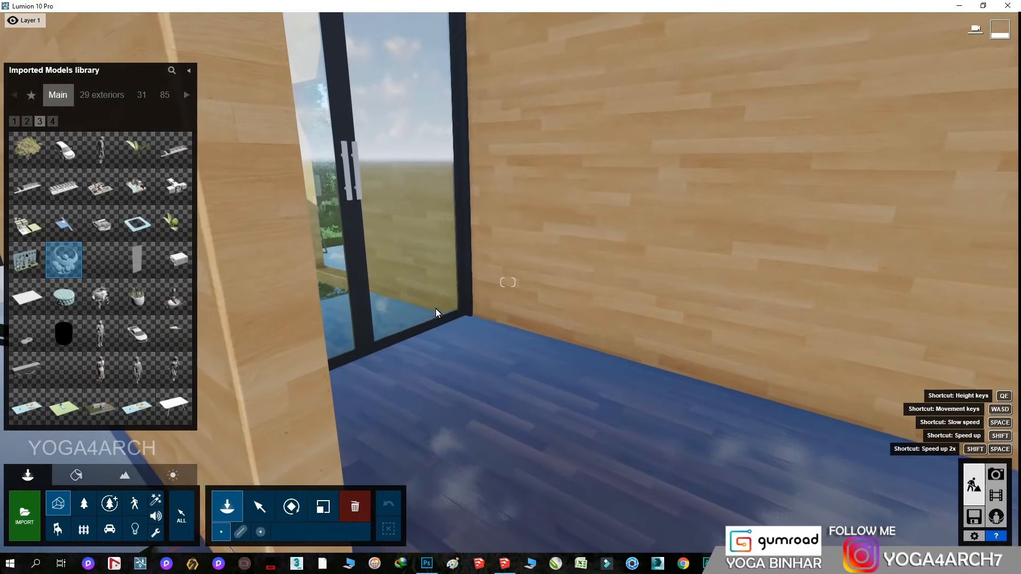
click(185, 238)
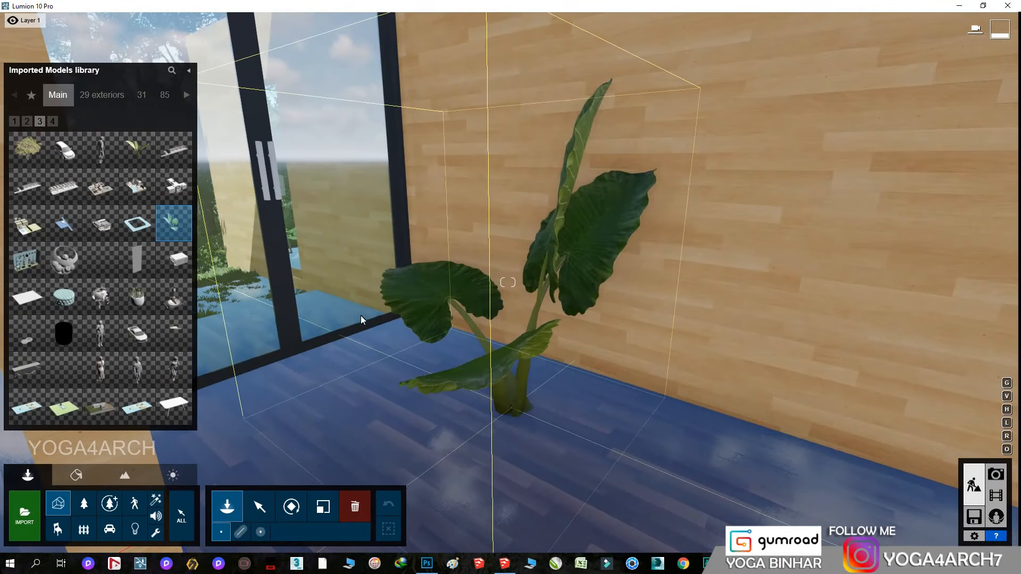
mouse_move(141, 162)
mouse_move(146, 308)
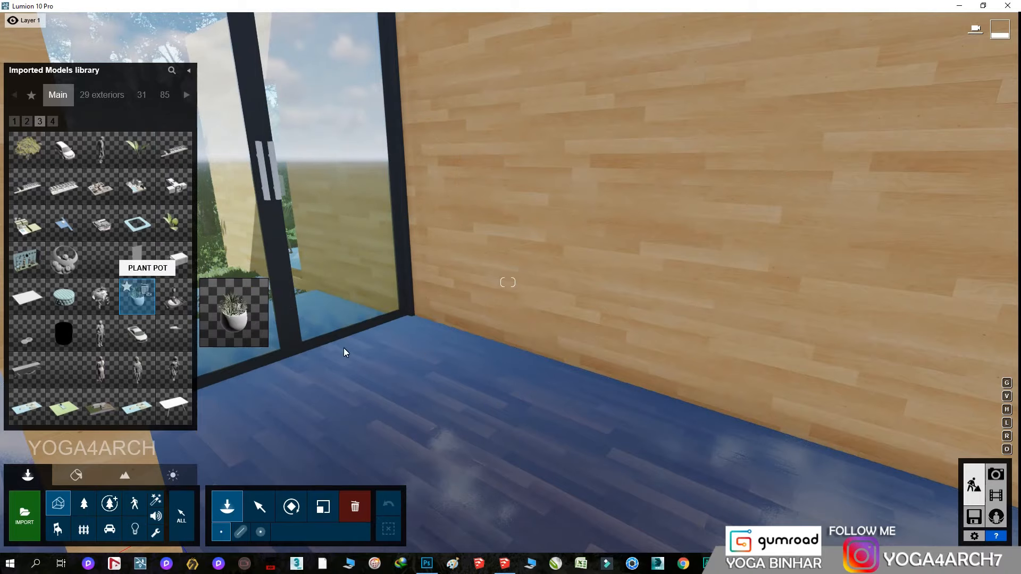
key(s)
click(14, 122)
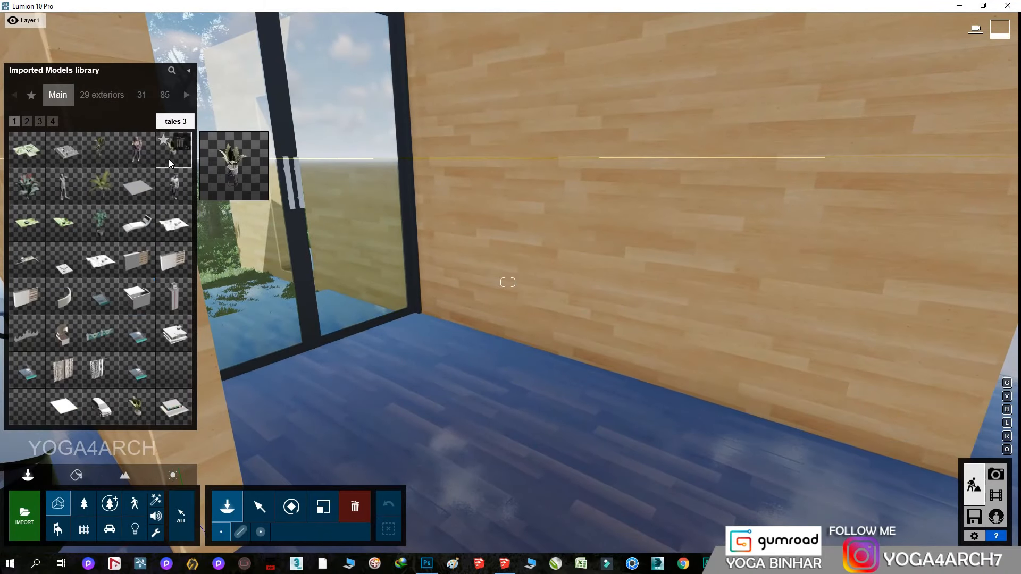
key(d)
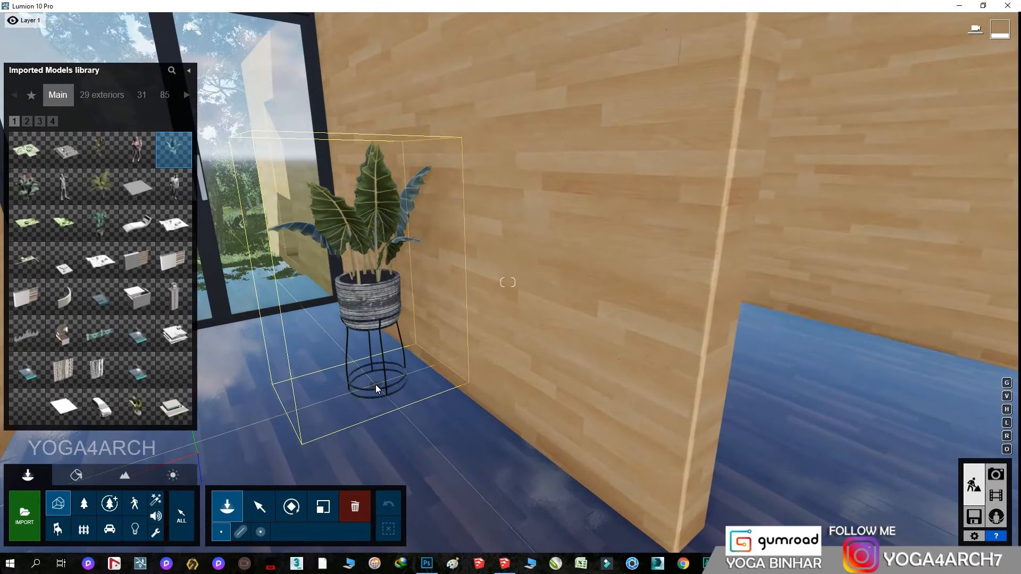
click(376, 385)
key(s)
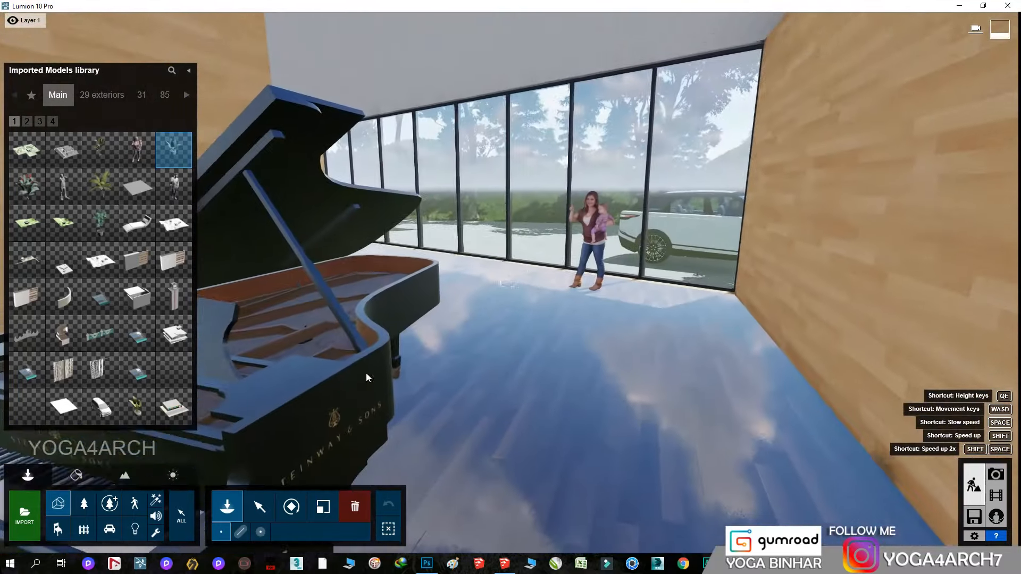
Restore the Photo 1 camera view and update its preview to check the interior additions
click(996, 475)
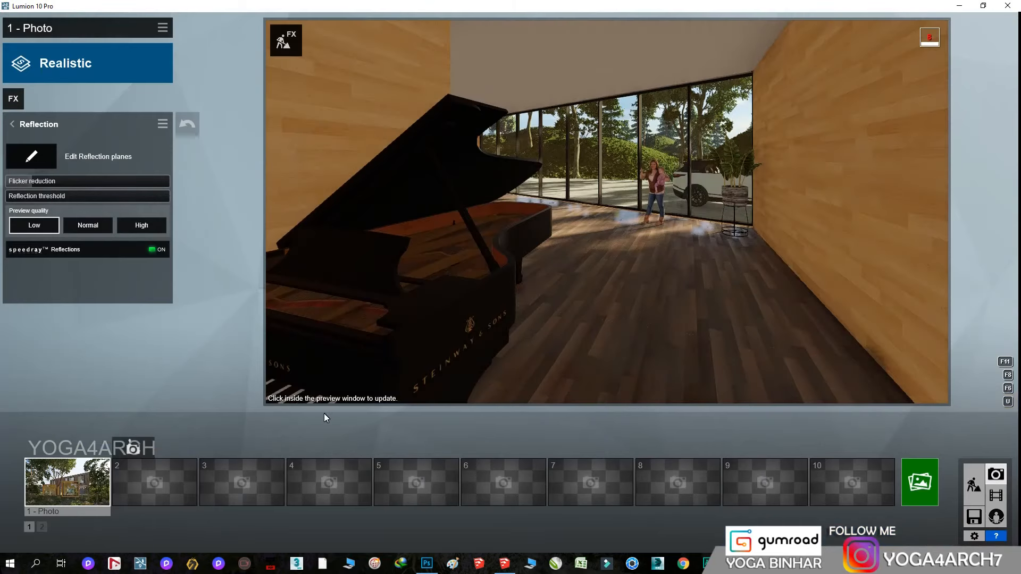
click(71, 484)
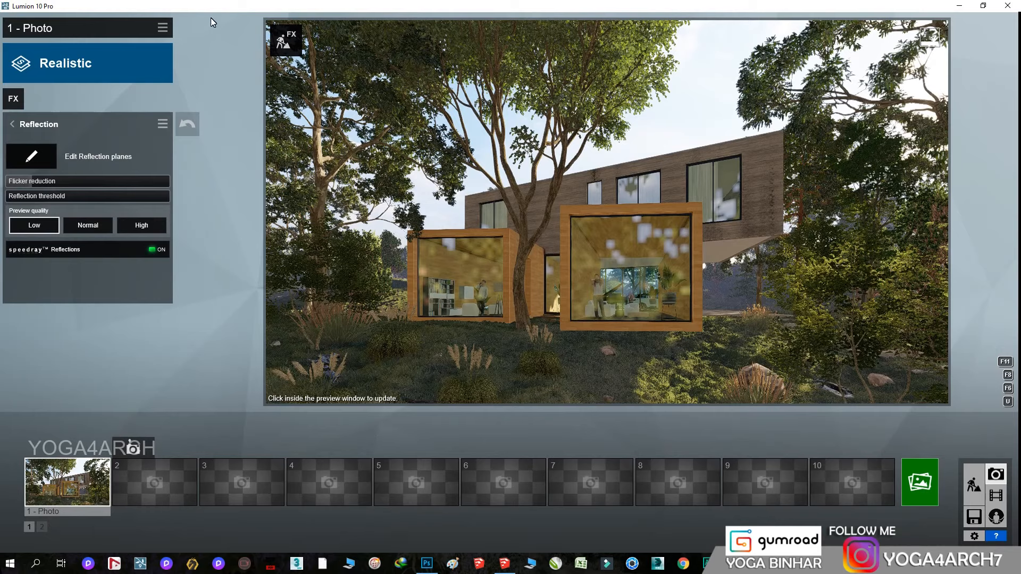
click(877, 225)
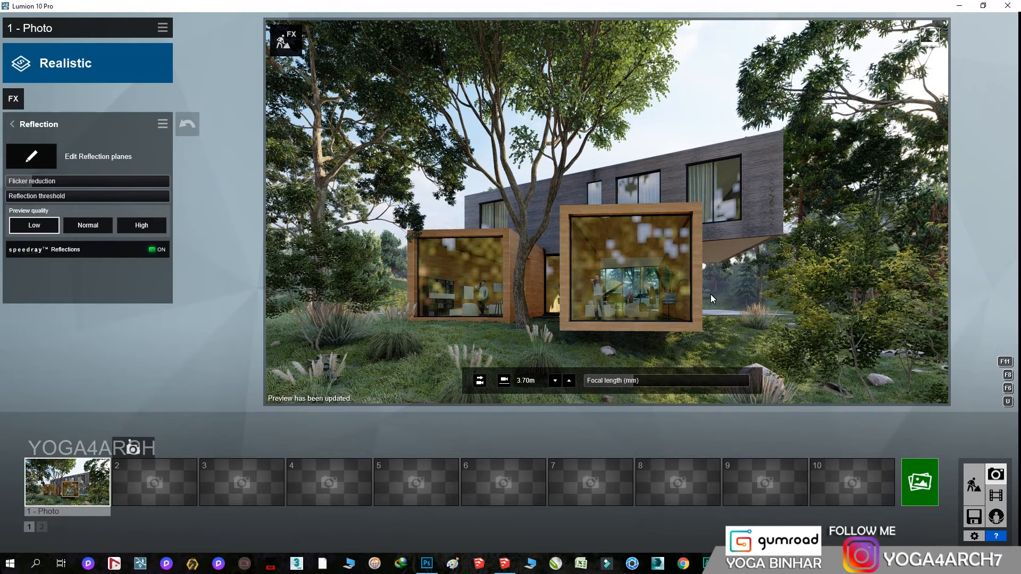
Place several AmericanSycamore-L2 HQ trees on the grass along the far edge of the paved driveway
click(974, 485)
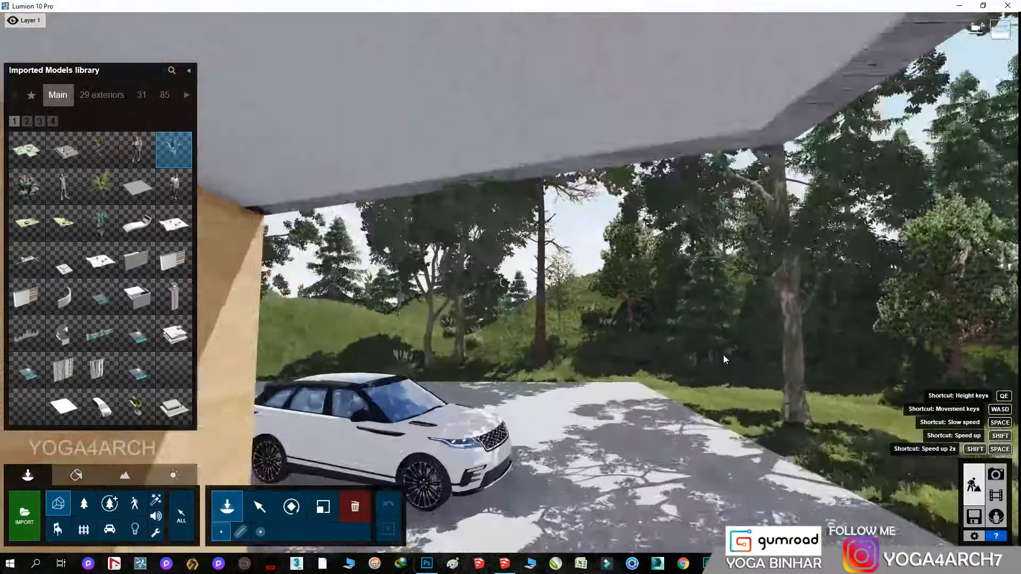
key(w)
right_drag(725, 359, 766, 367)
click(84, 504)
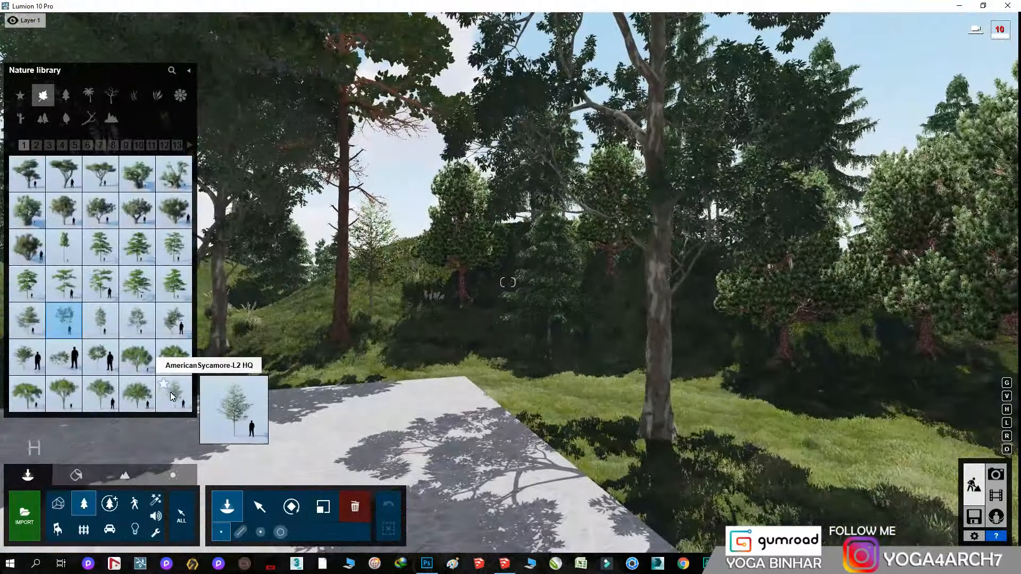
click(174, 394)
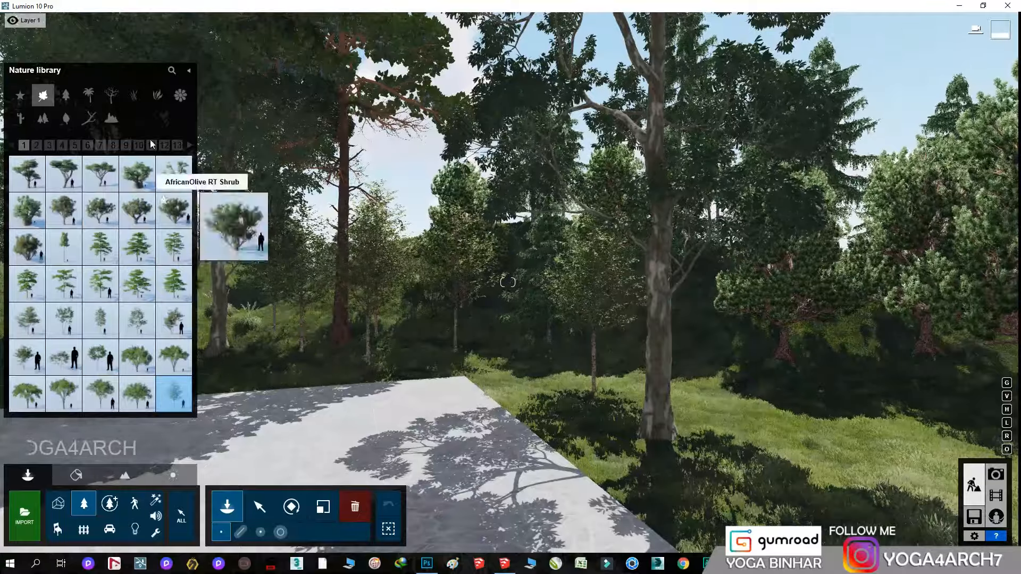
Plant leafy green shrubs on the grass along the driveway's edges and beside the wooden box
click(158, 94)
click(484, 367)
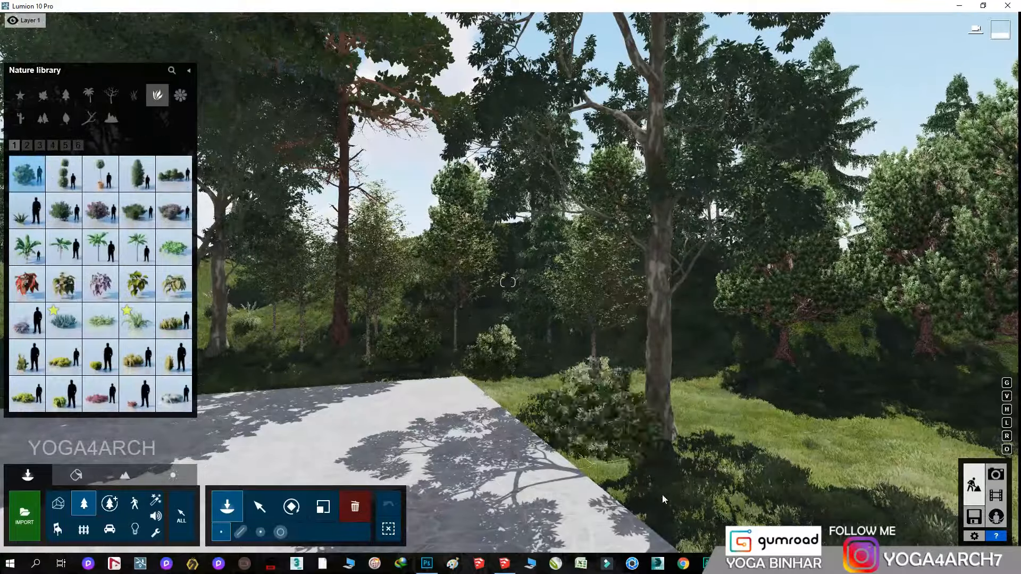
click(715, 524)
click(803, 425)
right_drag(234, 301, 335, 303)
key(s)
click(763, 250)
click(814, 289)
right_drag(255, 160, 189, 171)
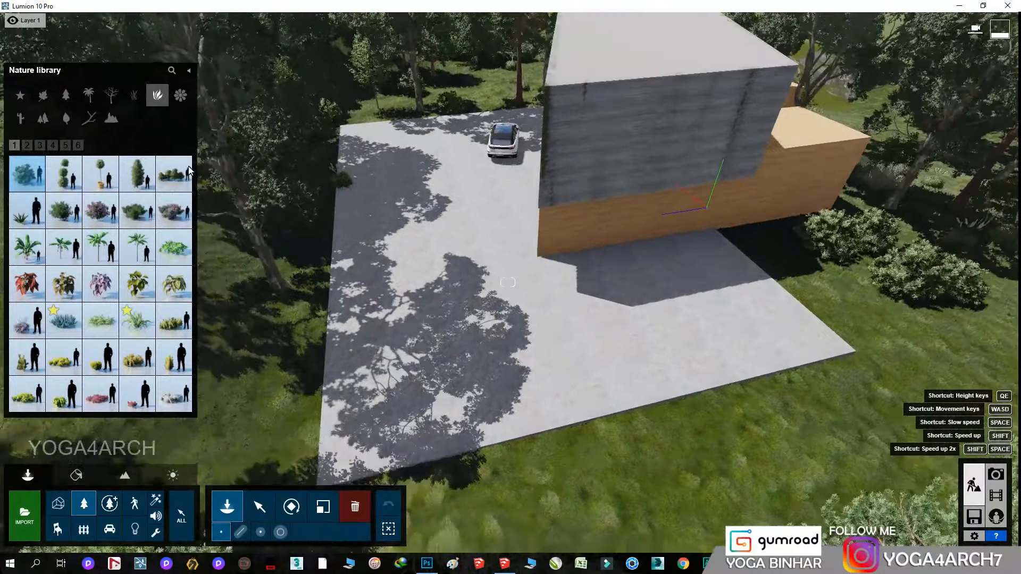
Place fine-detail tree 005 on the grass beside the driveway and beyond the roof, and adjust the tree size
click(109, 503)
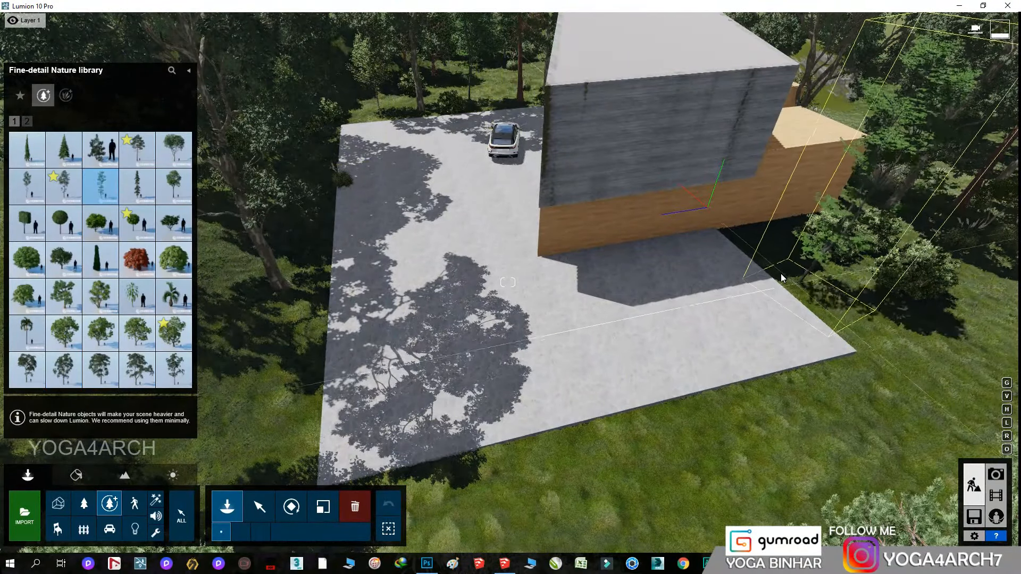
mouse_move(48, 201)
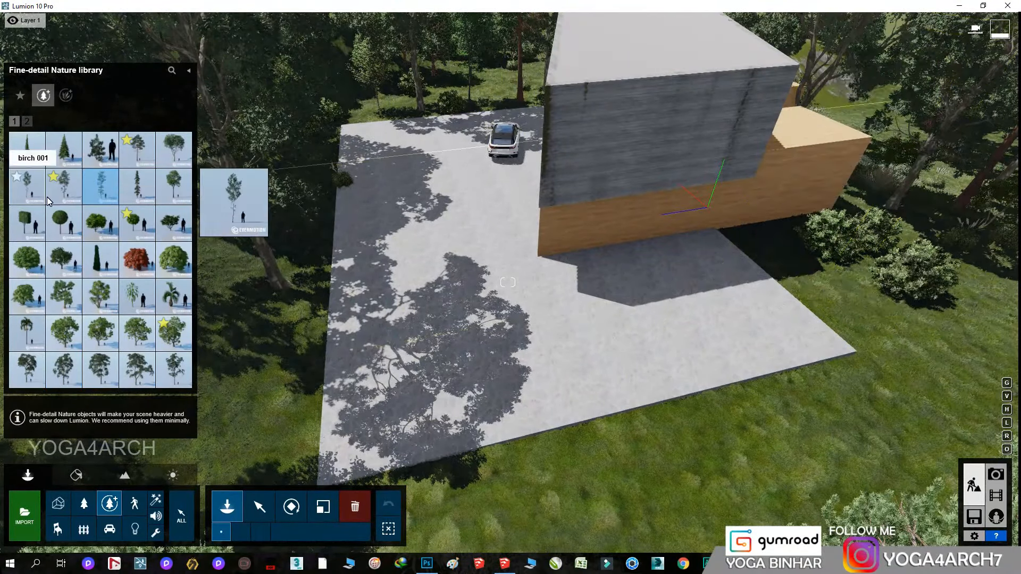
click(176, 166)
click(782, 447)
right_drag(777, 452, 654, 340)
key(d)
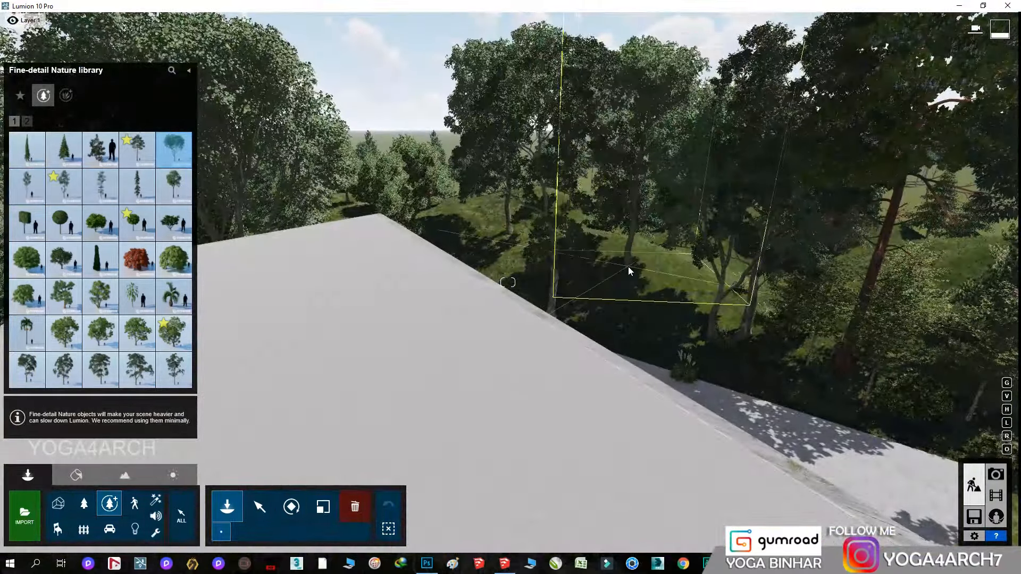
click(786, 285)
click(323, 506)
drag(550, 315, 572, 302)
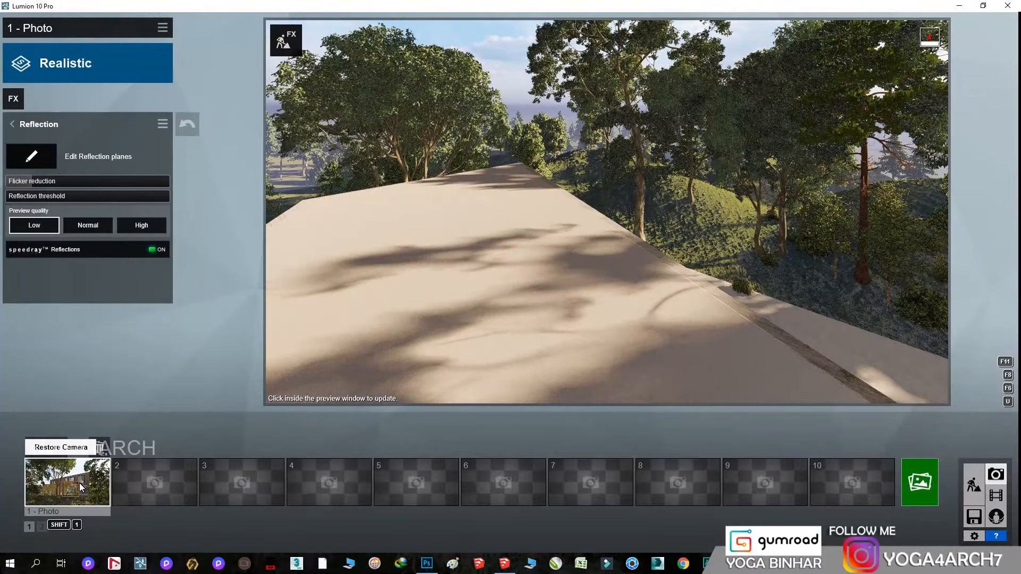
Restore the Photo 1 camera, set the Reflection preview quality to High and update the preview
click(79, 483)
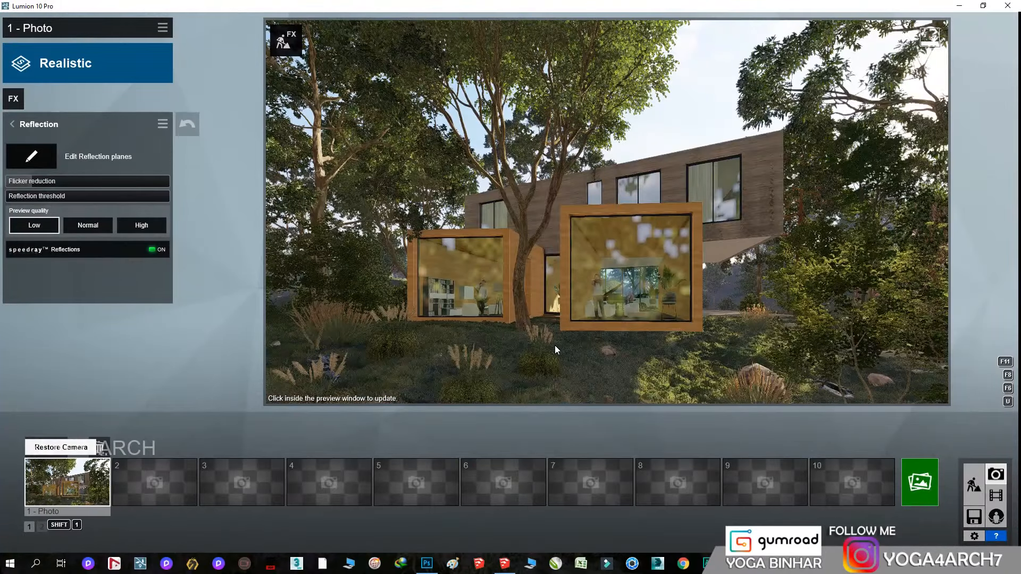
click(555, 349)
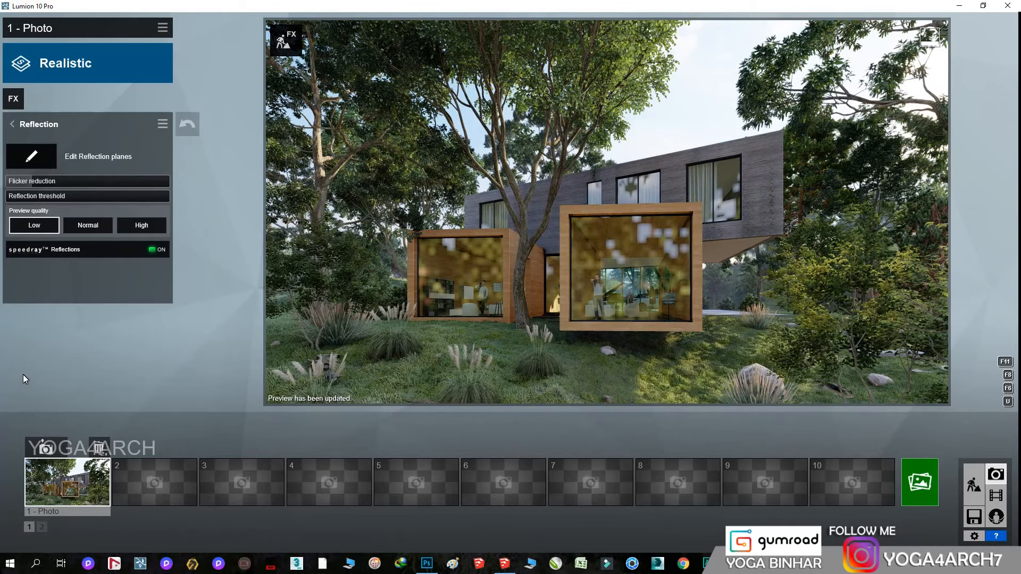
click(139, 225)
click(435, 276)
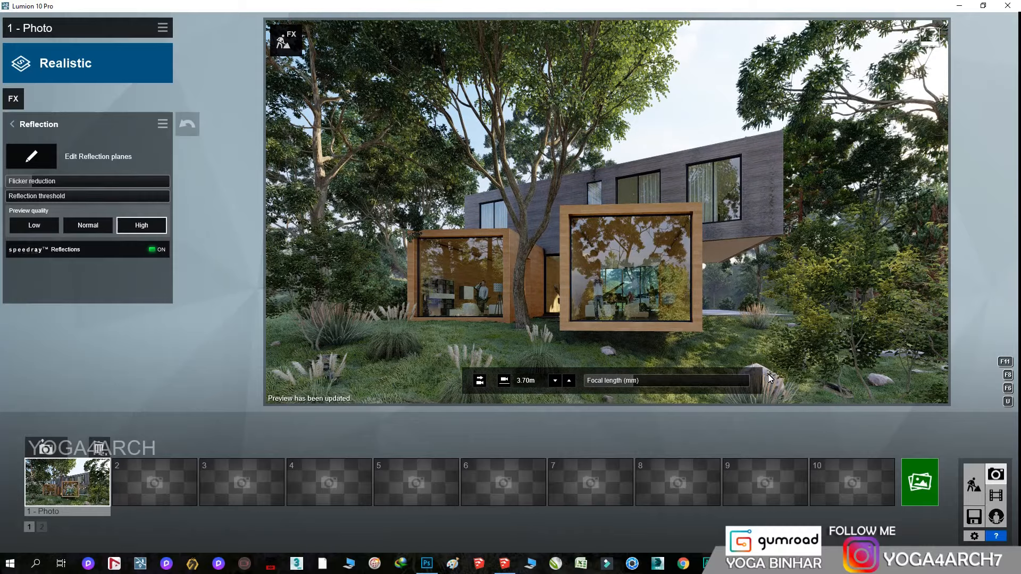
Resize the tree 005 standing at the outer corner of the smaller wooden box
click(974, 485)
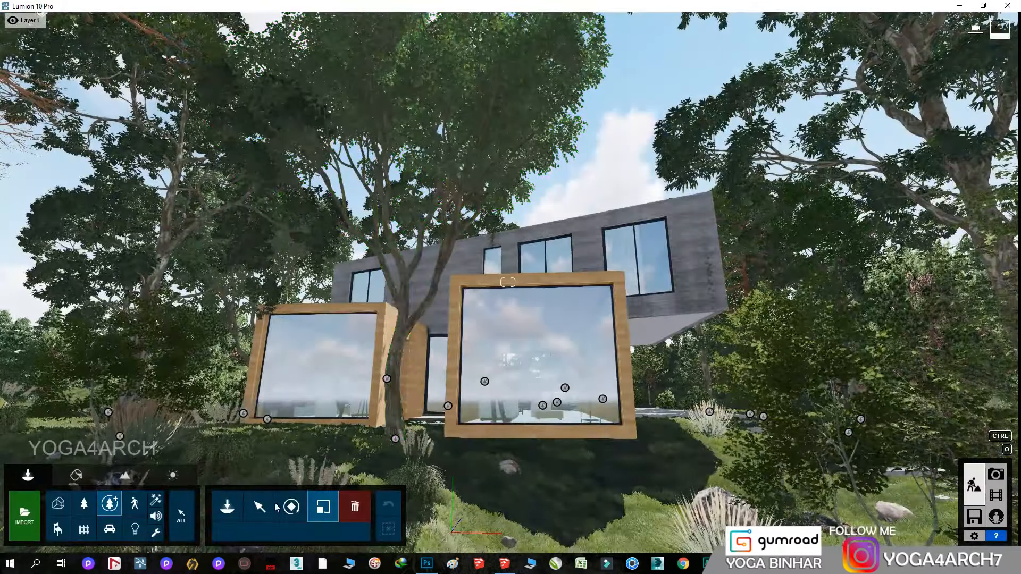
click(243, 414)
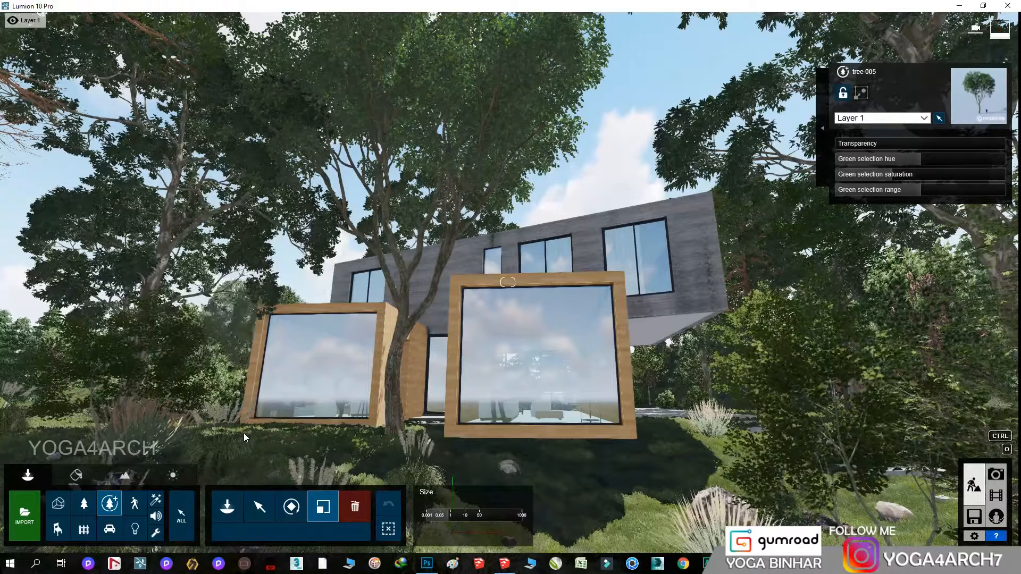
drag(244, 433, 247, 431)
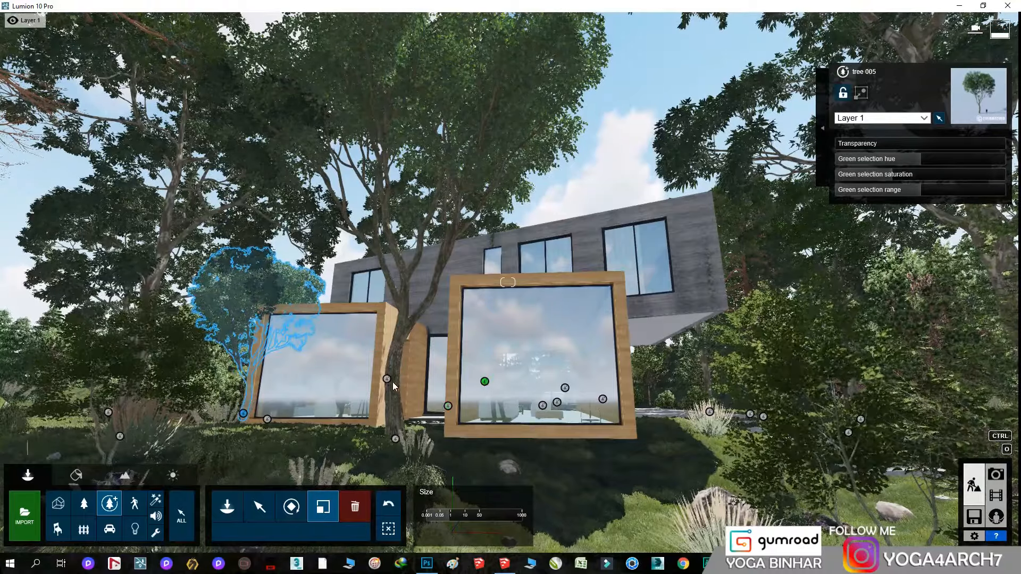
Reposition the tree beside the house's upper volume and check the result in the Photo 1 view
key(w)
right_drag(393, 386, 405, 277)
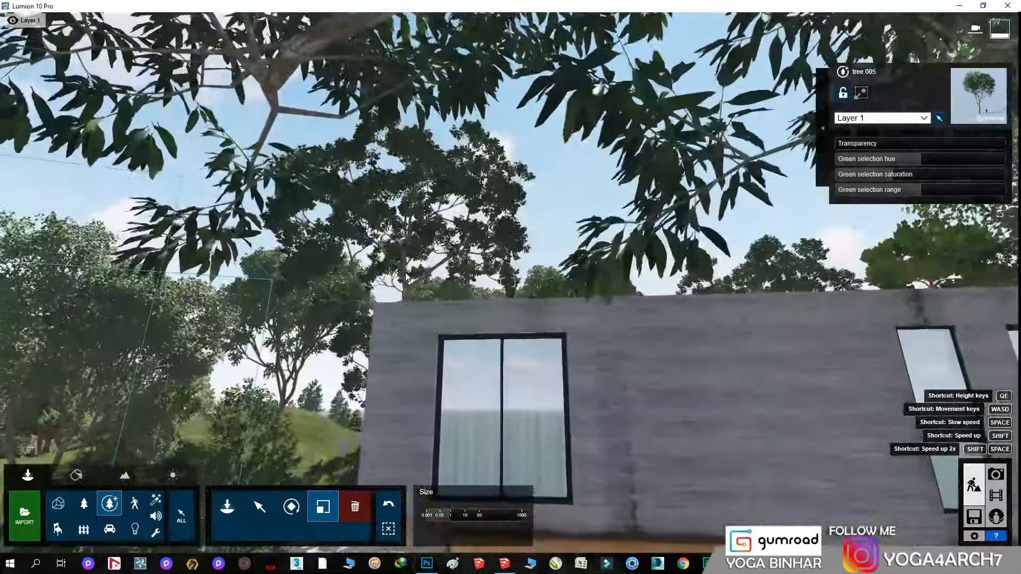
click(413, 448)
right_drag(413, 448, 446, 426)
drag(437, 423, 435, 425)
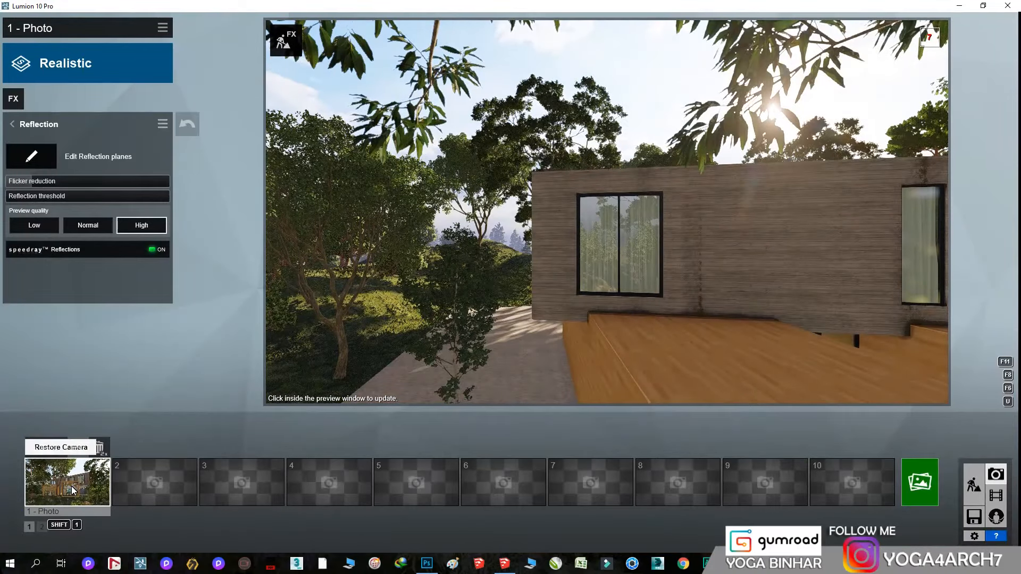
click(61, 447)
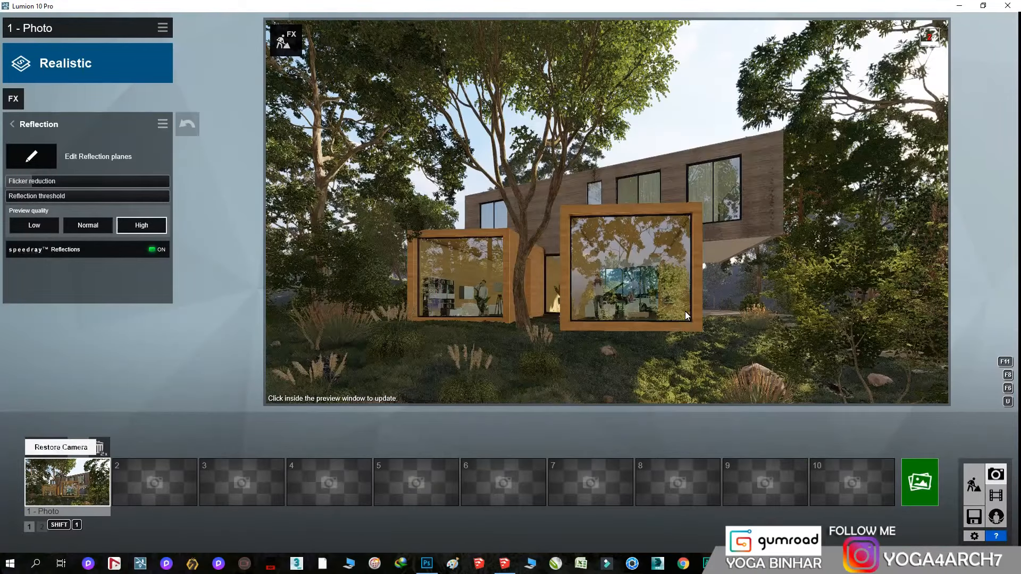
click(685, 312)
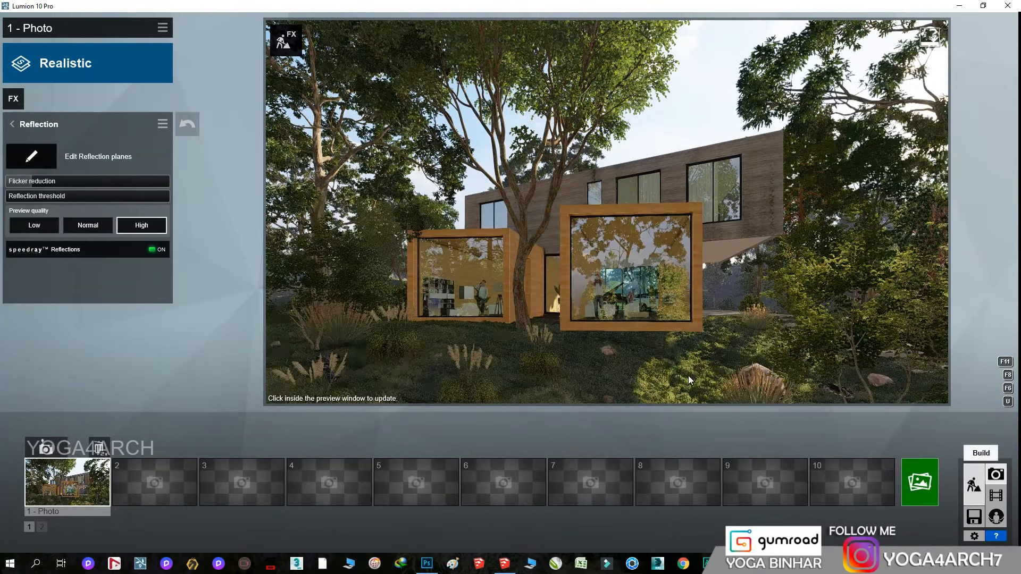
Place a slender fine-detail tree beside the smaller wooden box and a small multi-stemmed tree on the grass near the foreground pampas grass
click(974, 485)
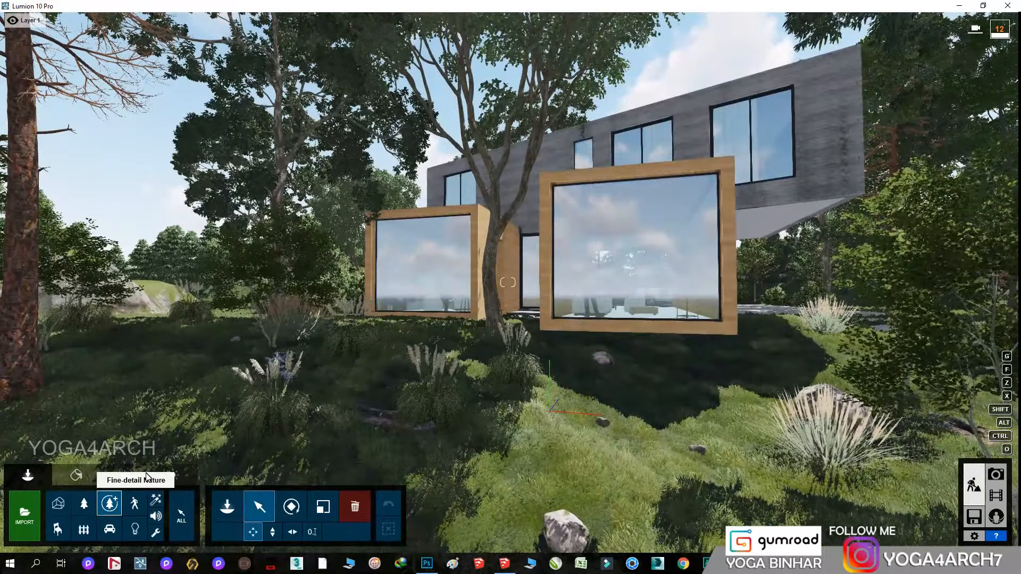
click(109, 503)
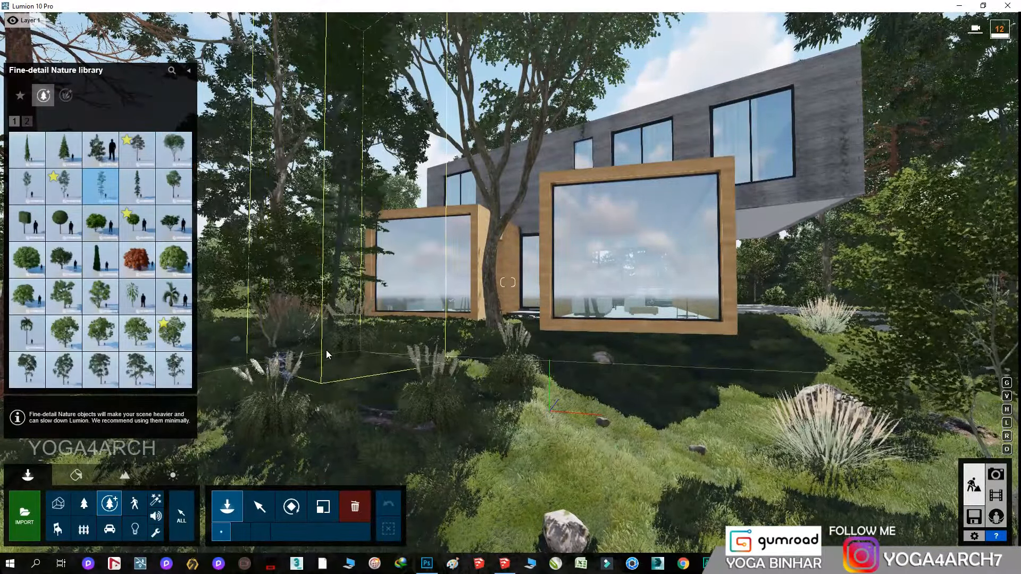
click(133, 298)
click(336, 406)
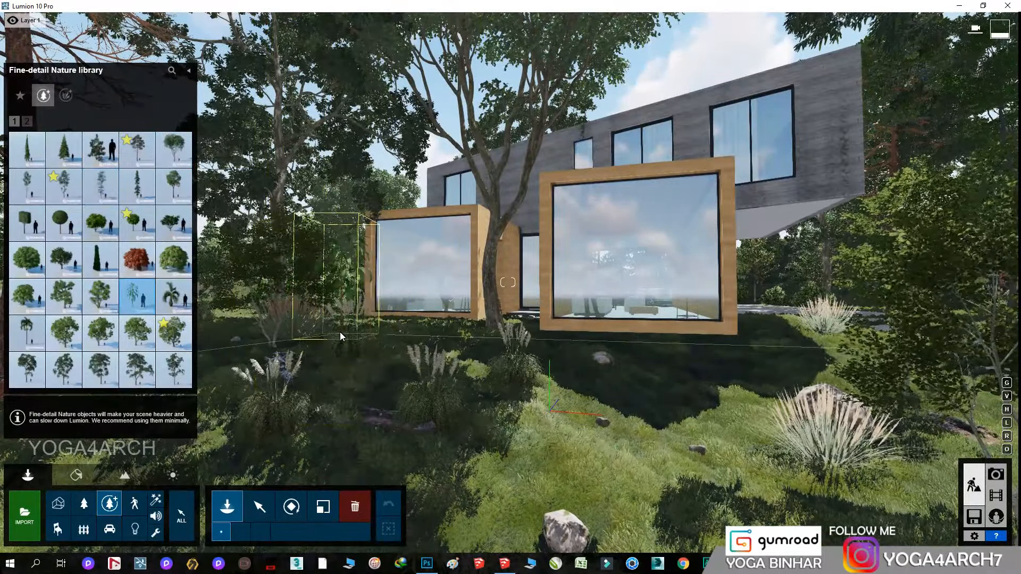
click(26, 122)
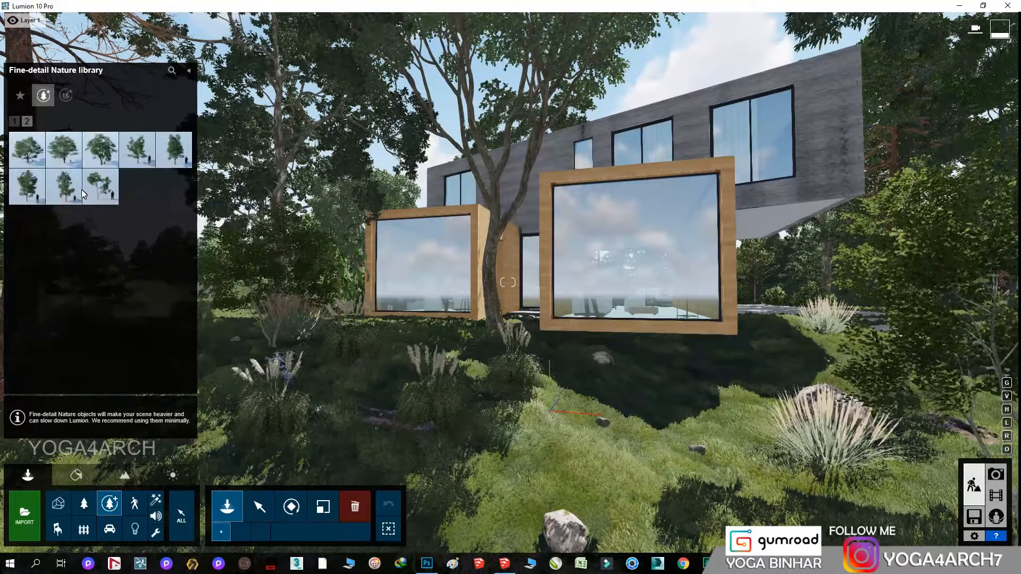
click(100, 186)
click(807, 424)
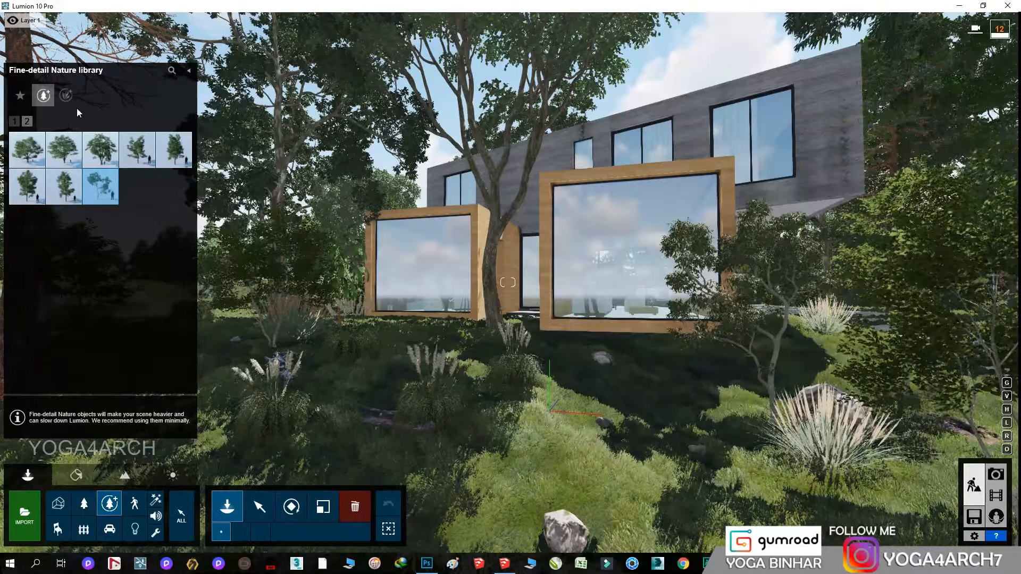
Place a fine-detail prickly pear cactus beside the pampas grass and low red-flowering plants in front of the wooden boxes
click(66, 95)
click(26, 259)
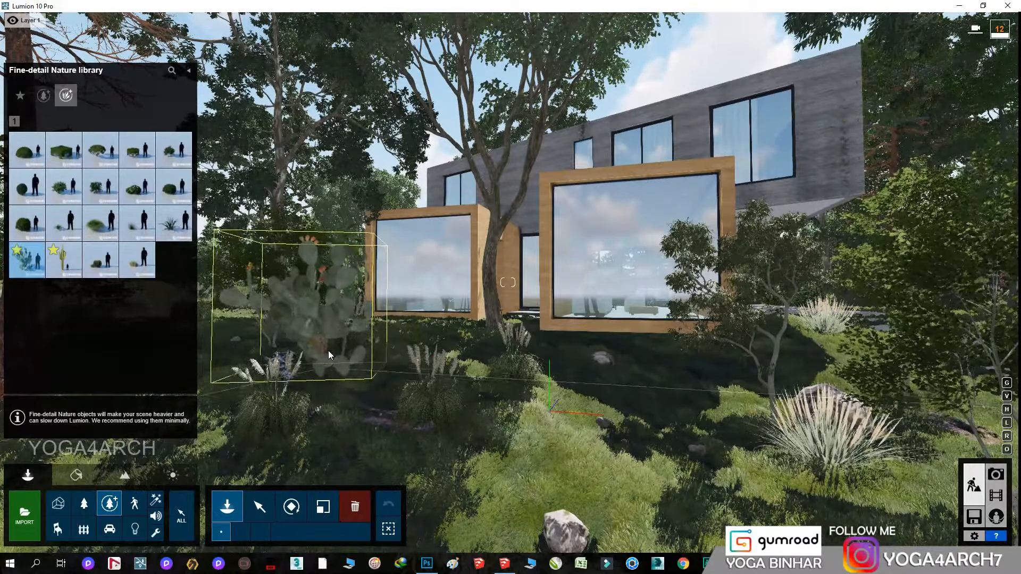
click(315, 379)
click(64, 259)
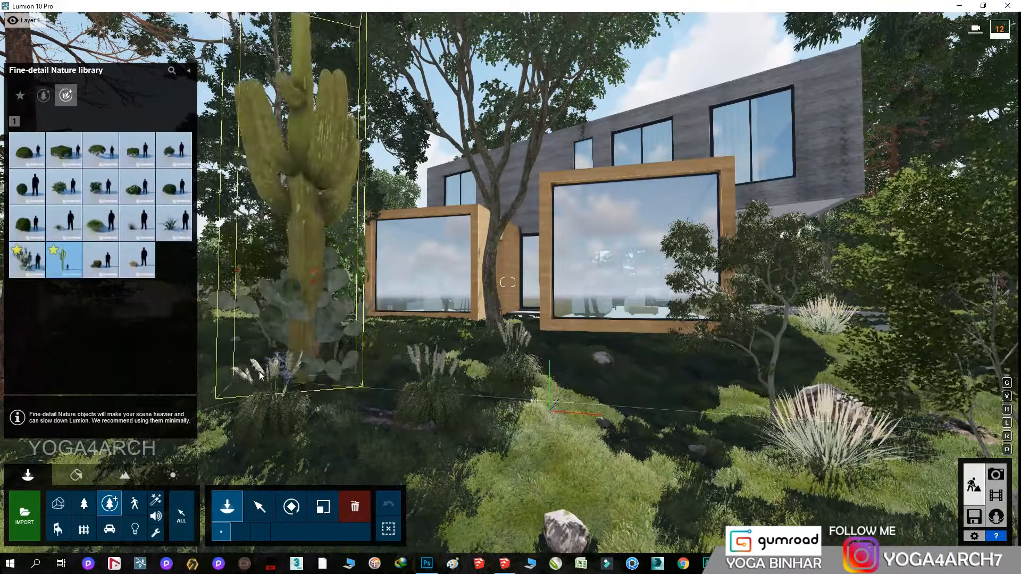
click(138, 259)
click(566, 392)
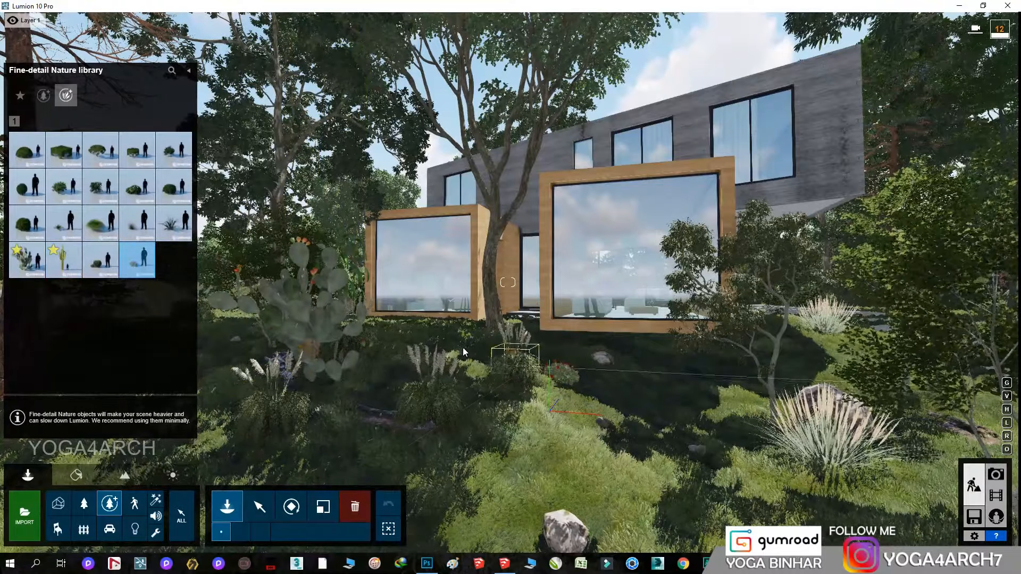
click(417, 339)
Place octopus agaves and several grass tufts across the foreground lawn, and check them in the Photo 1 view
click(174, 223)
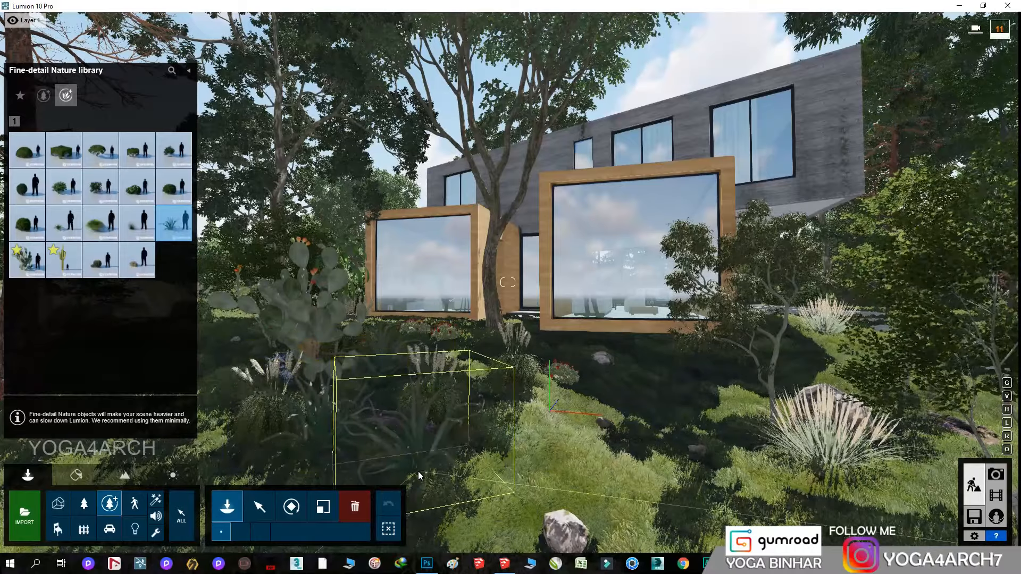
click(418, 471)
click(137, 223)
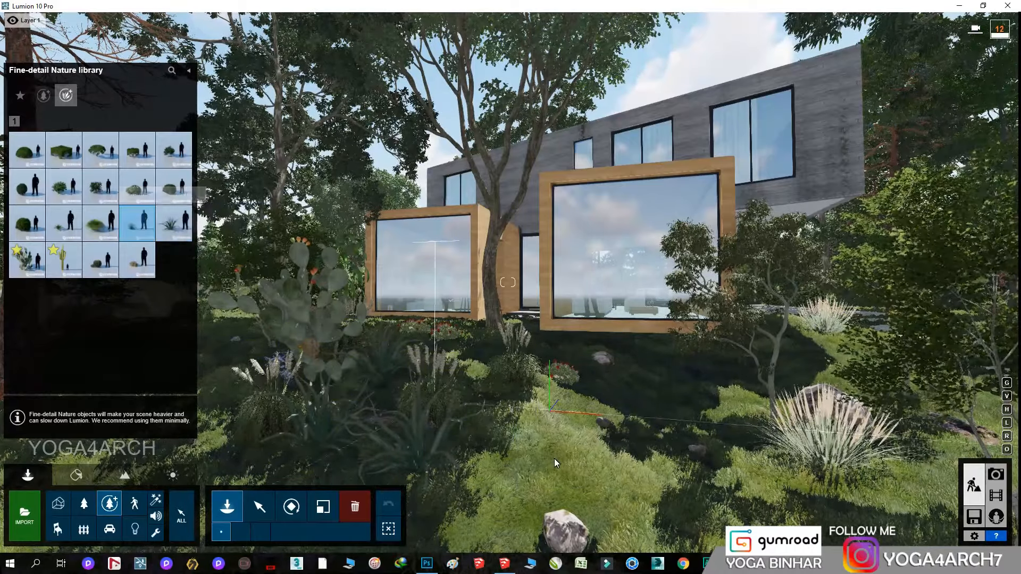
click(554, 458)
click(509, 505)
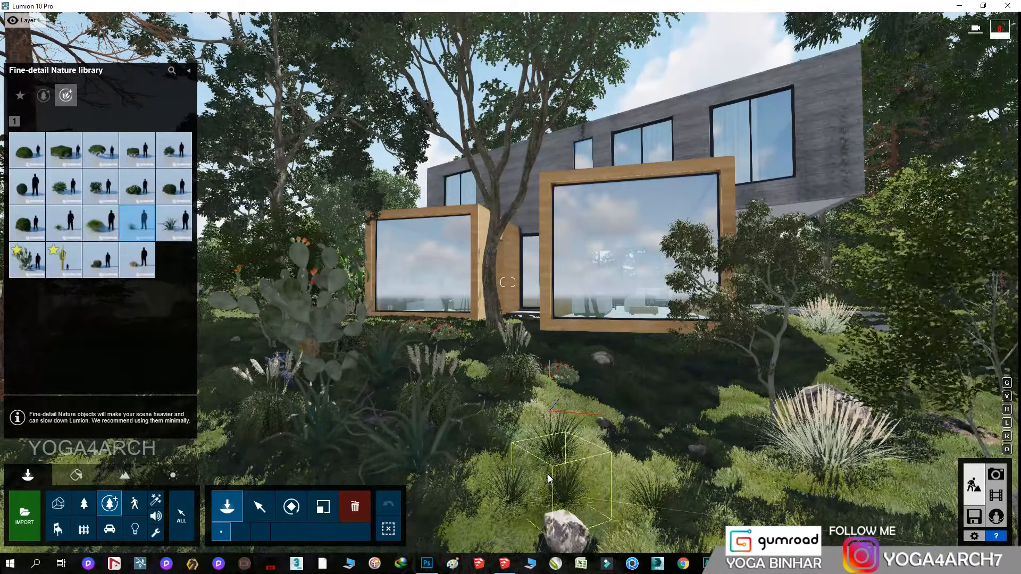
click(569, 503)
click(532, 465)
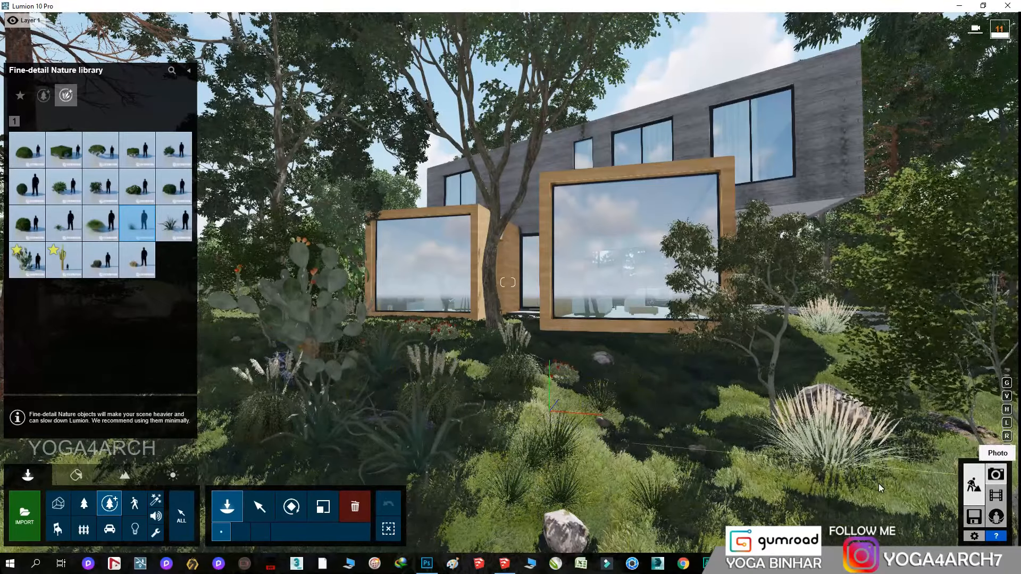
click(996, 475)
click(48, 488)
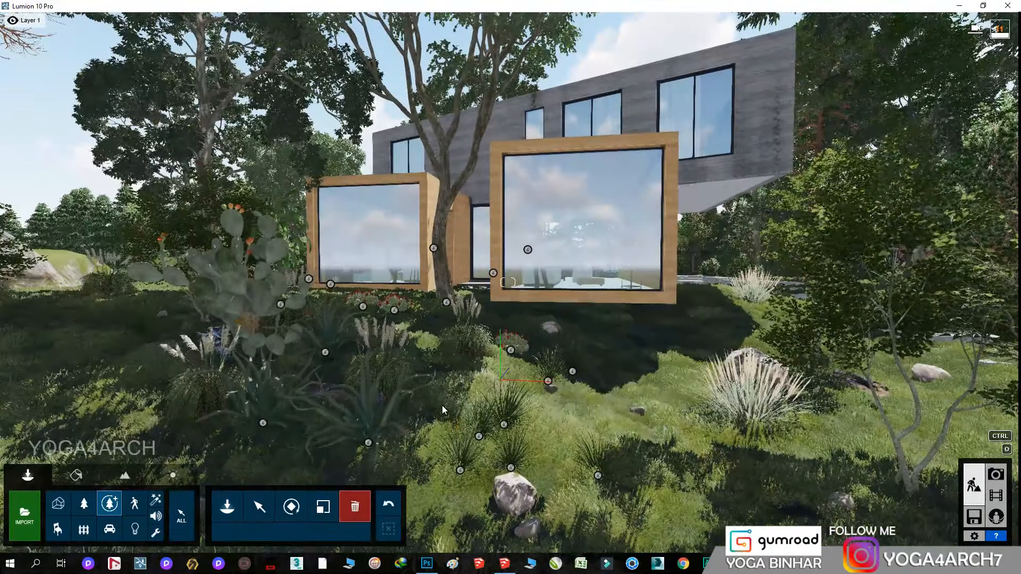
Resize the octopus agaves and the flowering plants in front of the smaller wooden box, and restore the Photo 1 camera
click(325, 515)
drag(263, 423, 372, 460)
drag(265, 420, 264, 435)
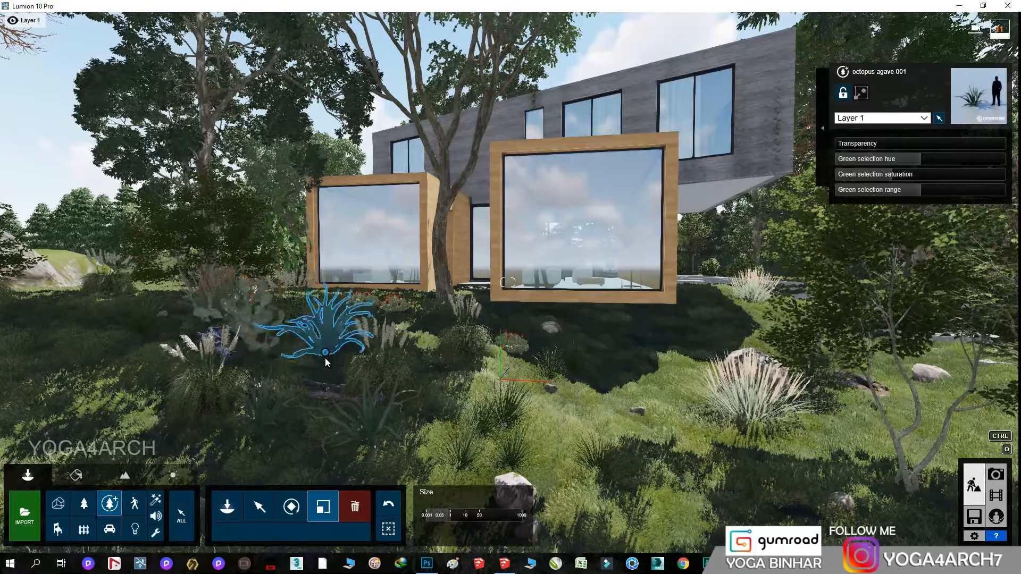
drag(326, 359, 327, 371)
drag(362, 308, 366, 313)
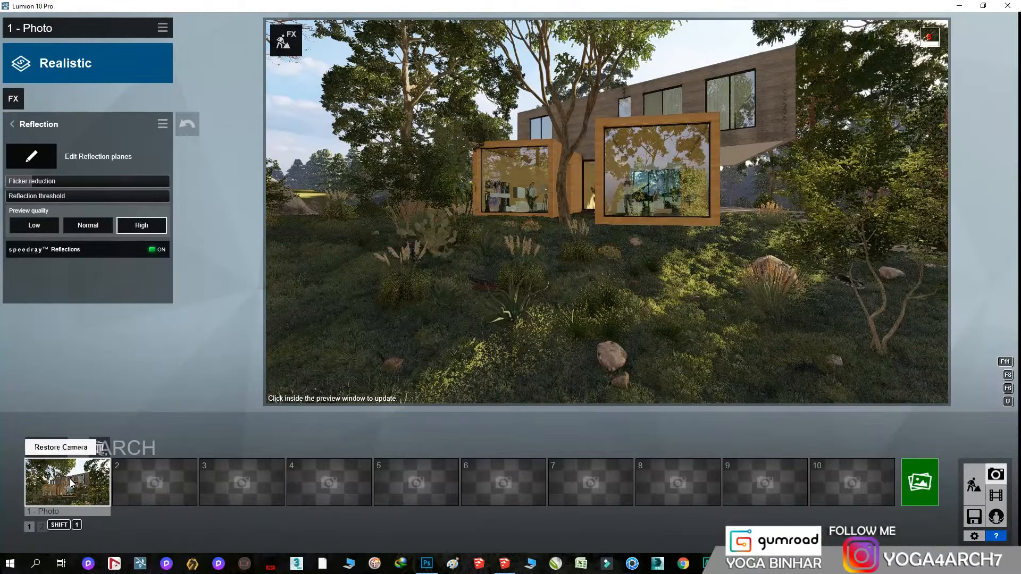
click(69, 478)
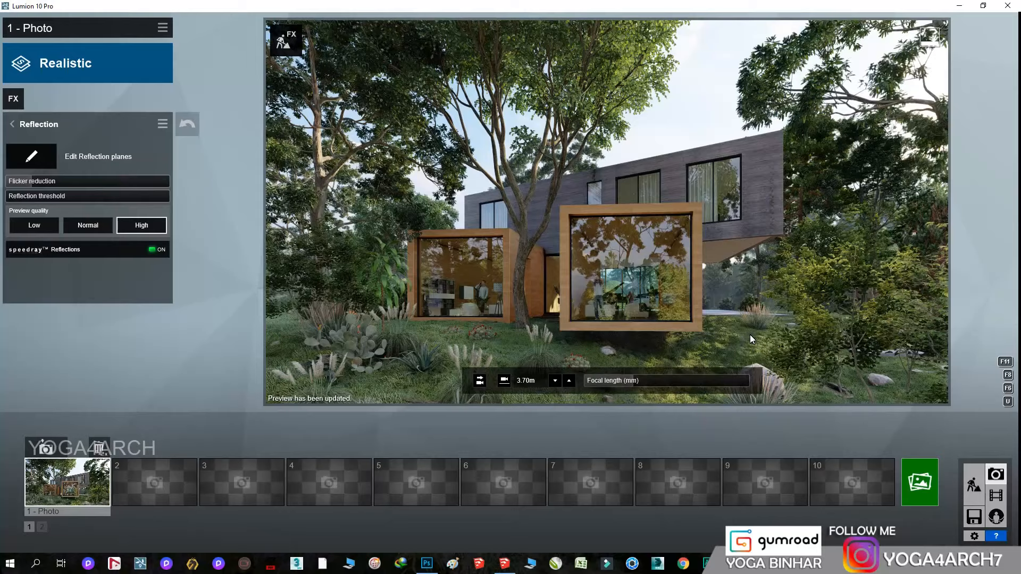
Adjust the size of the Sydney blue gum 002 tree in the scene and update the Photo 1 preview
click(974, 485)
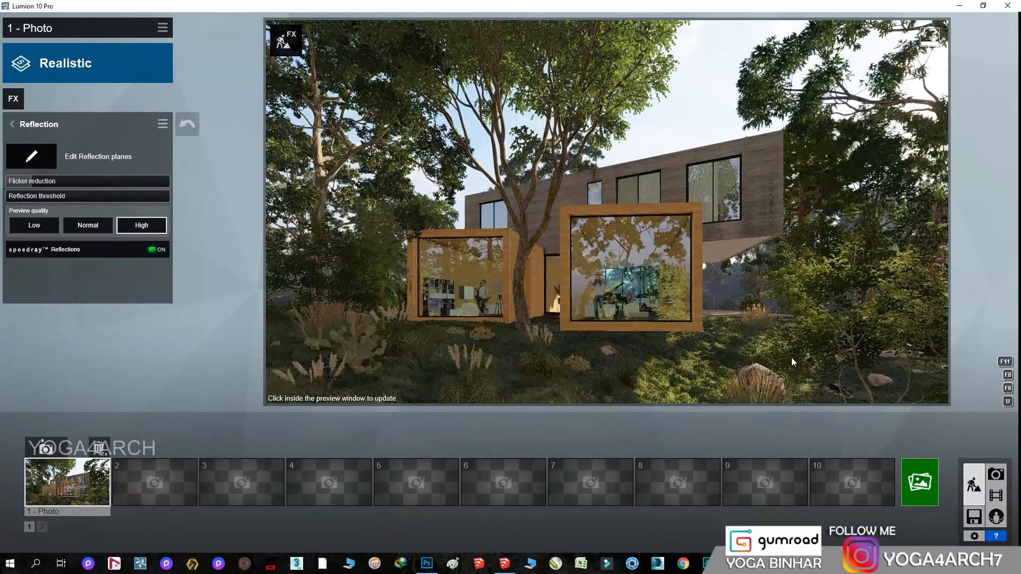
click(710, 412)
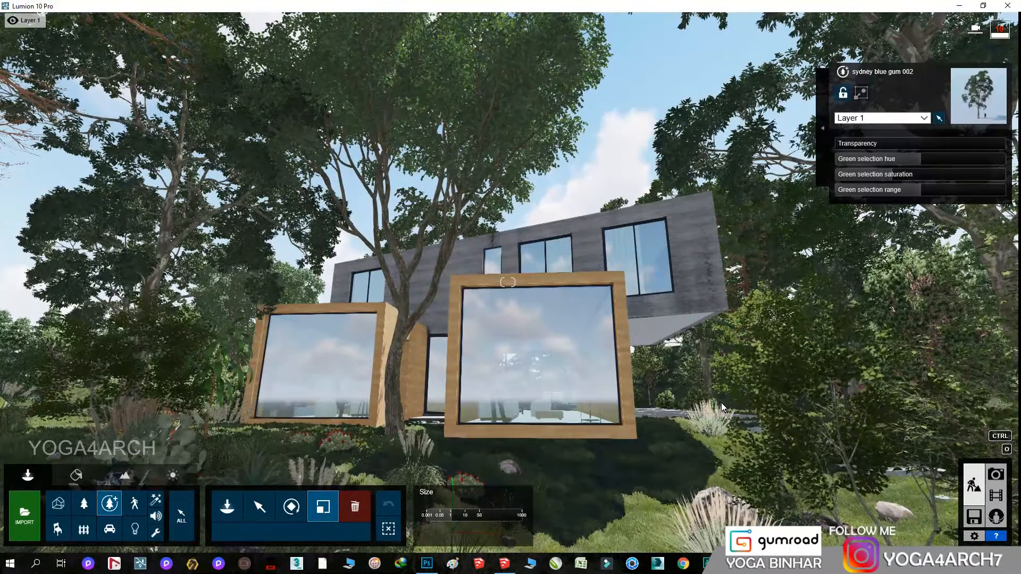
click(997, 477)
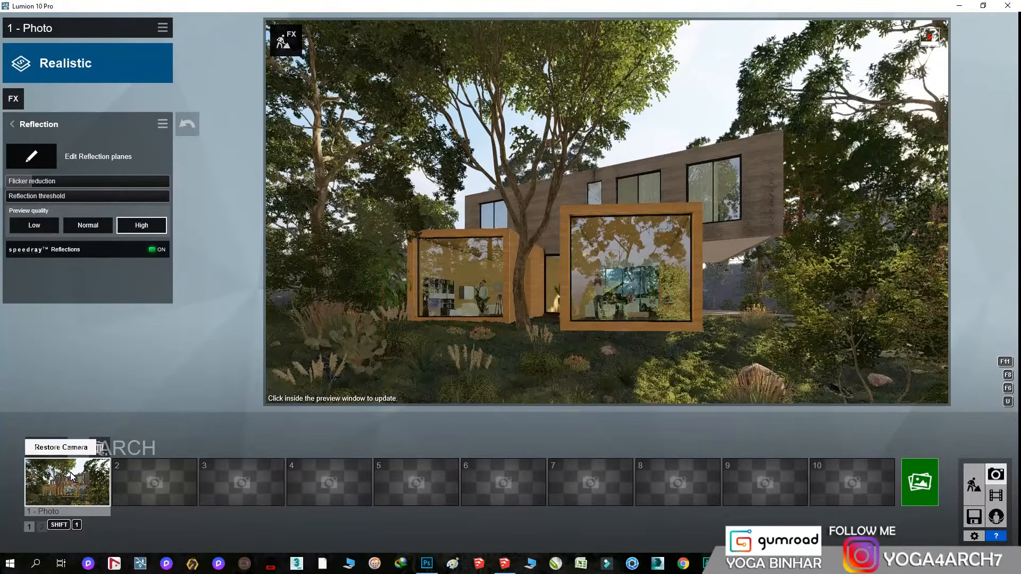
click(634, 318)
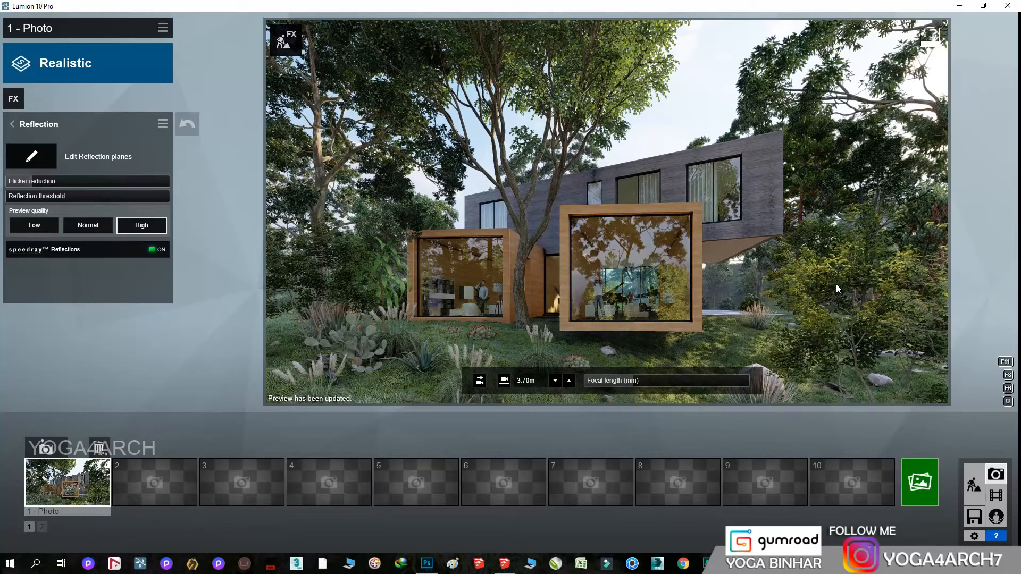
Render the current shot at Print size 3840x2160 with lighting, specular and material ID maps, and open the output folder
click(925, 483)
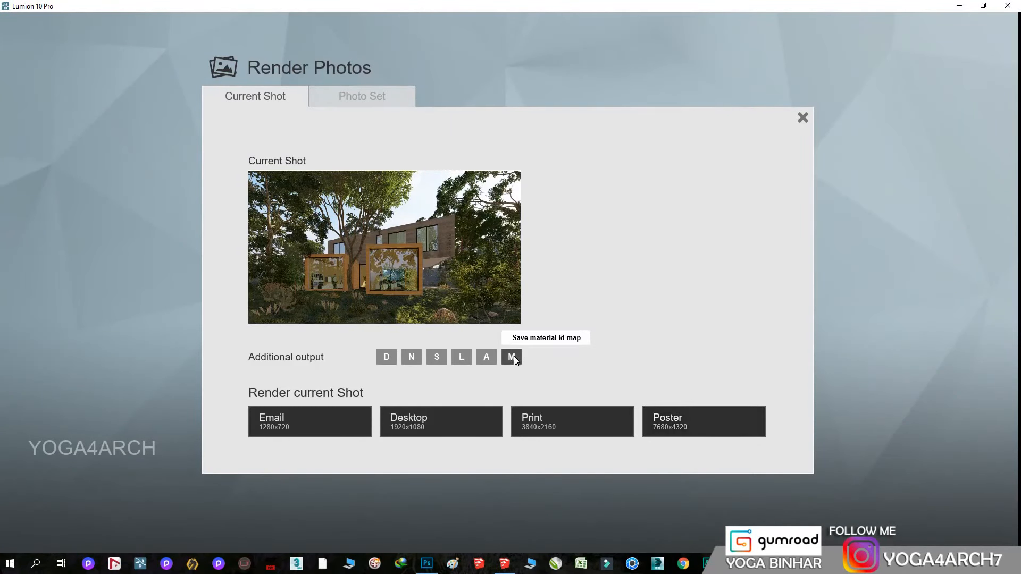
click(572, 421)
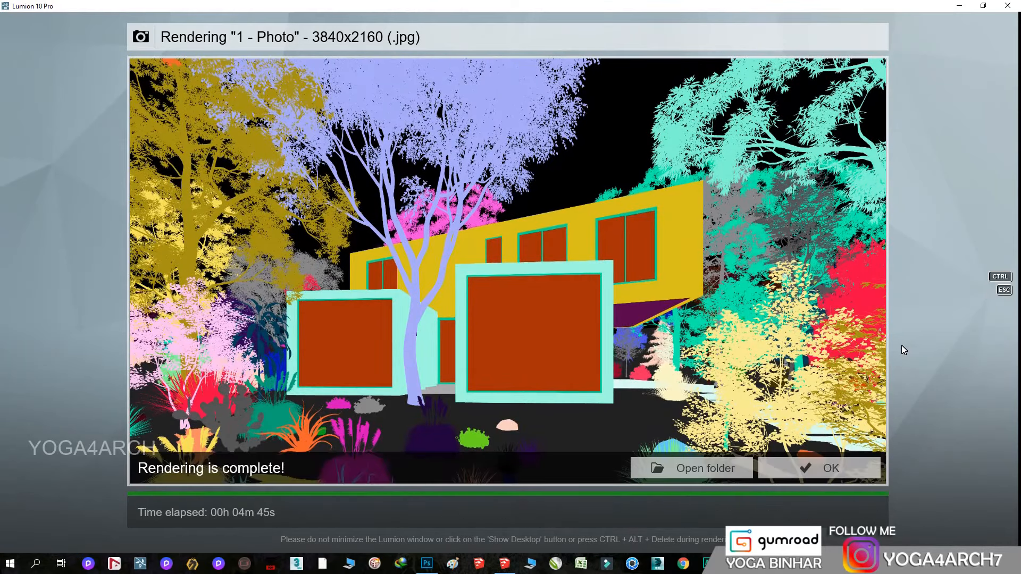
click(691, 469)
View the rendered image X.jpg and browse through its lighting, material ID and specular maps
key(Return)
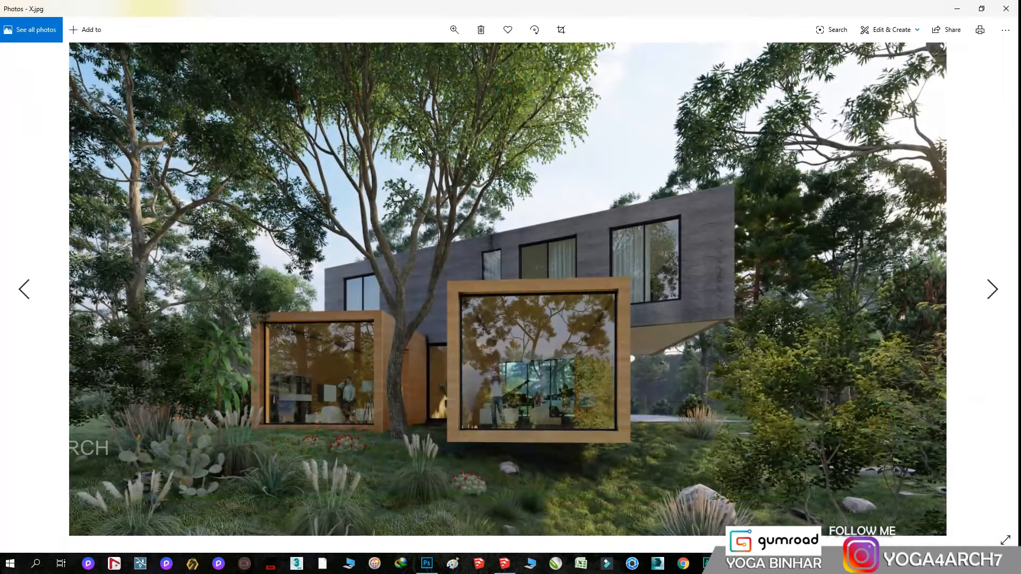
click(994, 293)
click(993, 294)
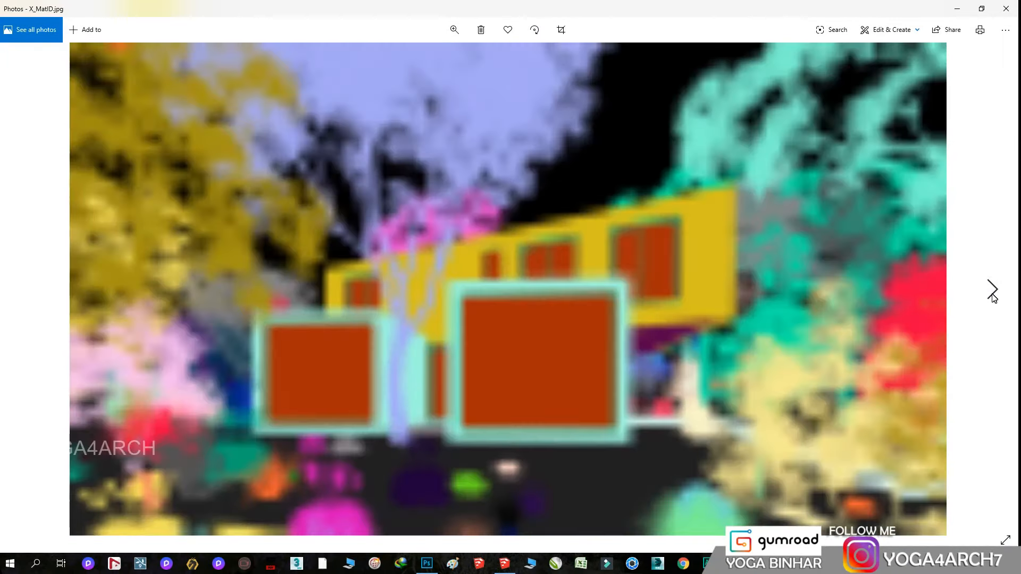
click(993, 293)
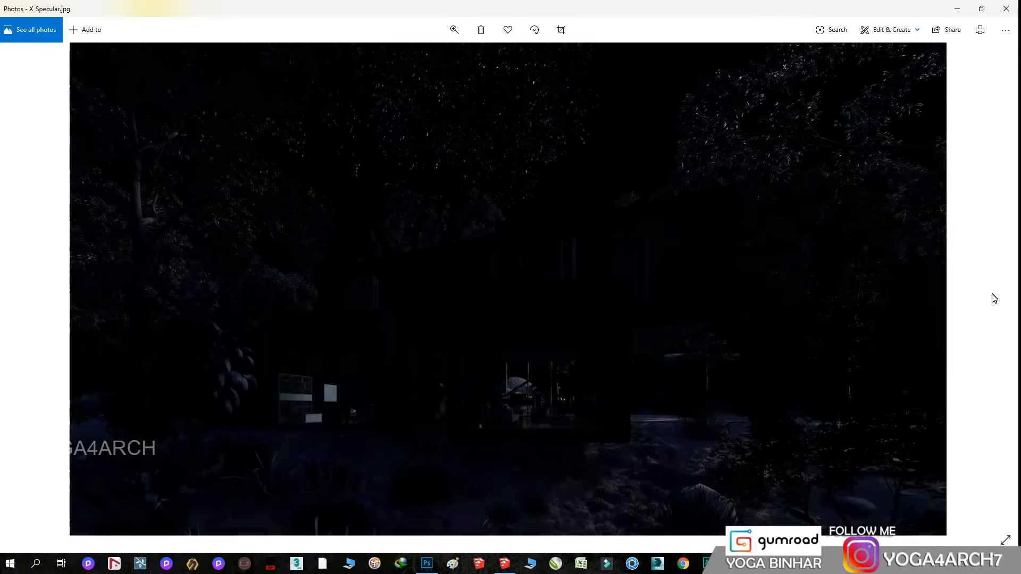
Switch to Photoshop and open X.jpg, X_Lighting.jpg, X_MatID.jpg and X_Specular.jpg from the new box house folder in TUTORIAL LUMION
click(428, 564)
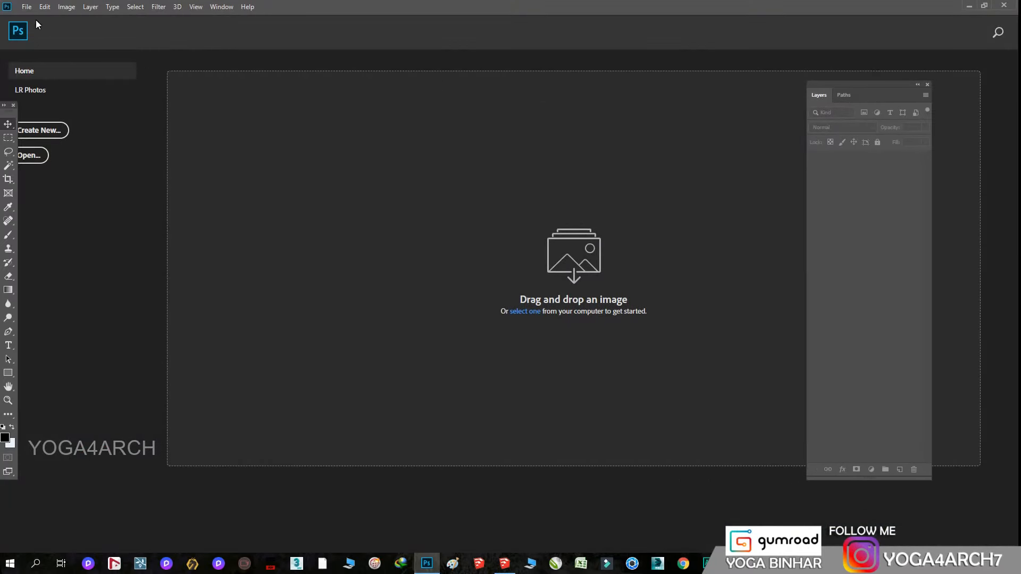
click(20, 6)
click(27, 26)
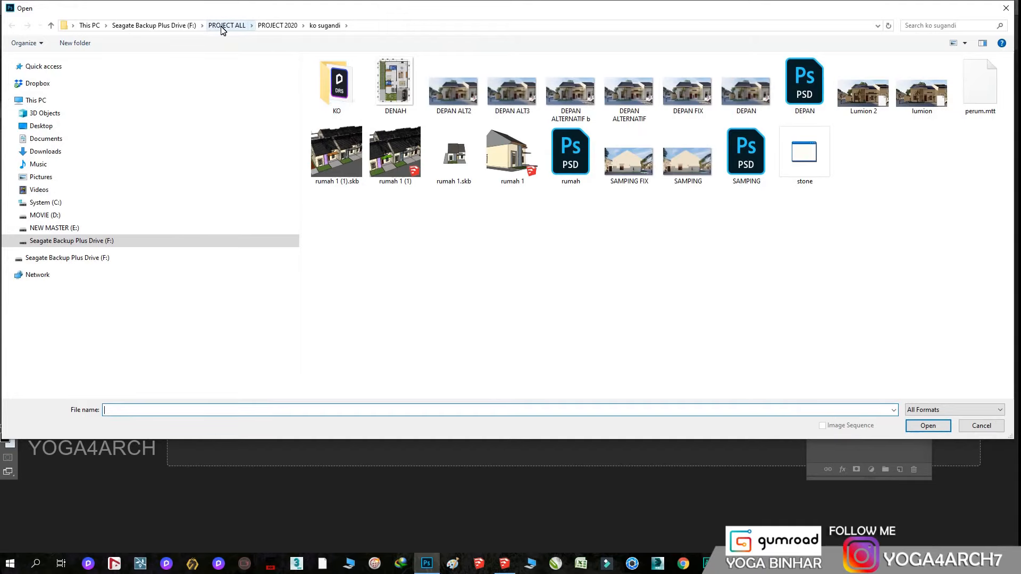
click(155, 25)
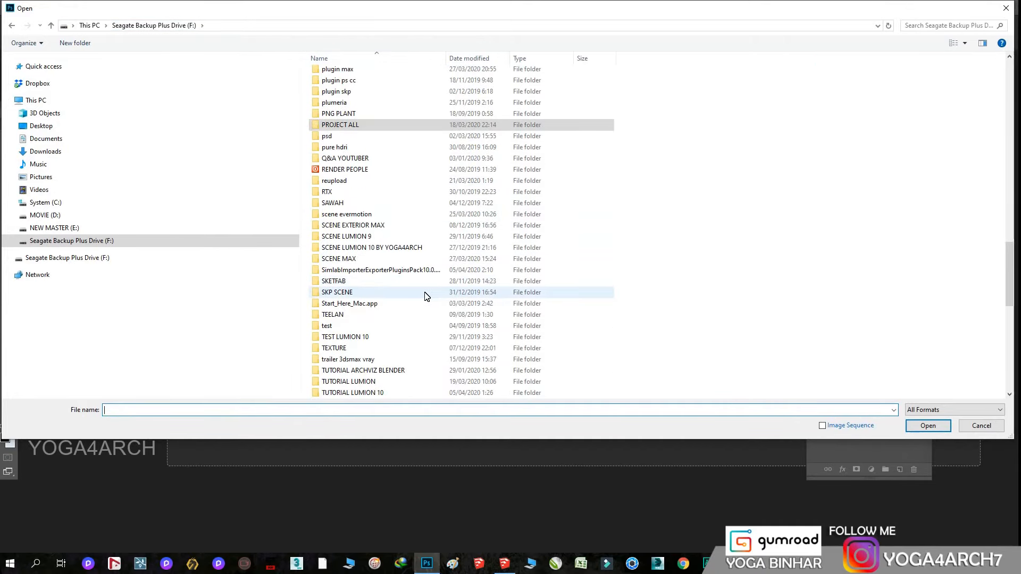
scroll(425, 292, down, 3)
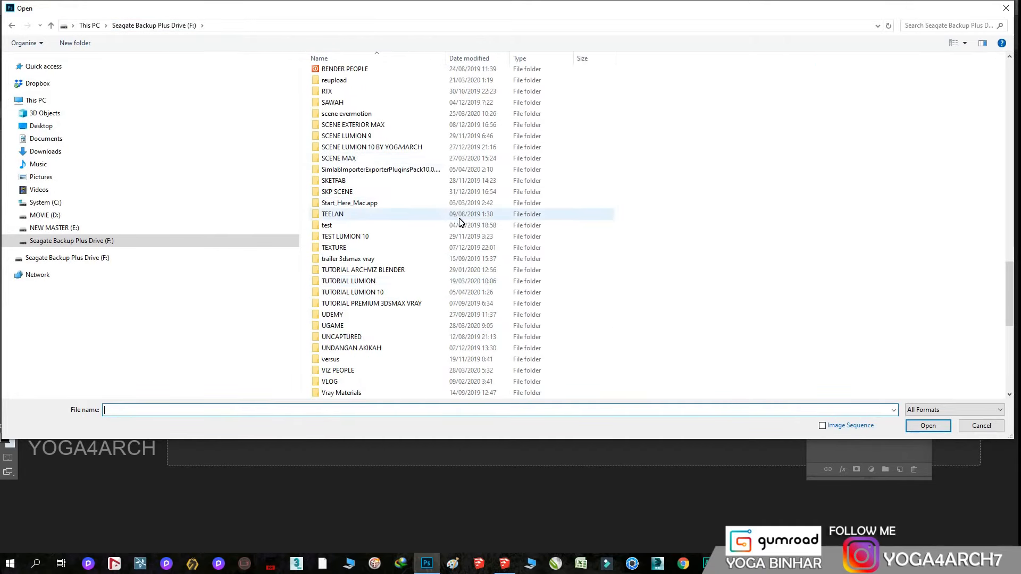
scroll(372, 227, up, 3)
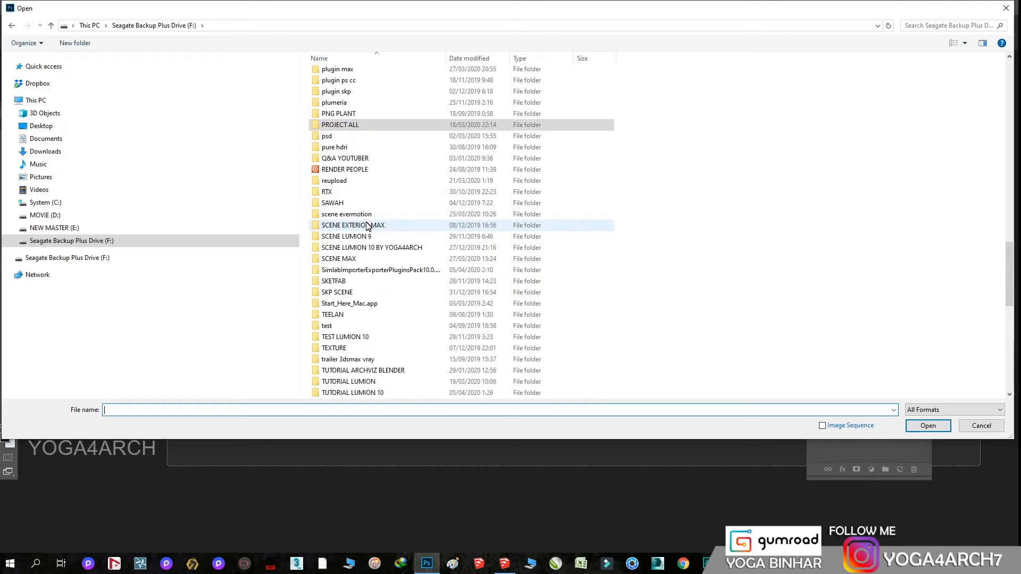
scroll(368, 226, up, 8)
scroll(368, 226, down, 15)
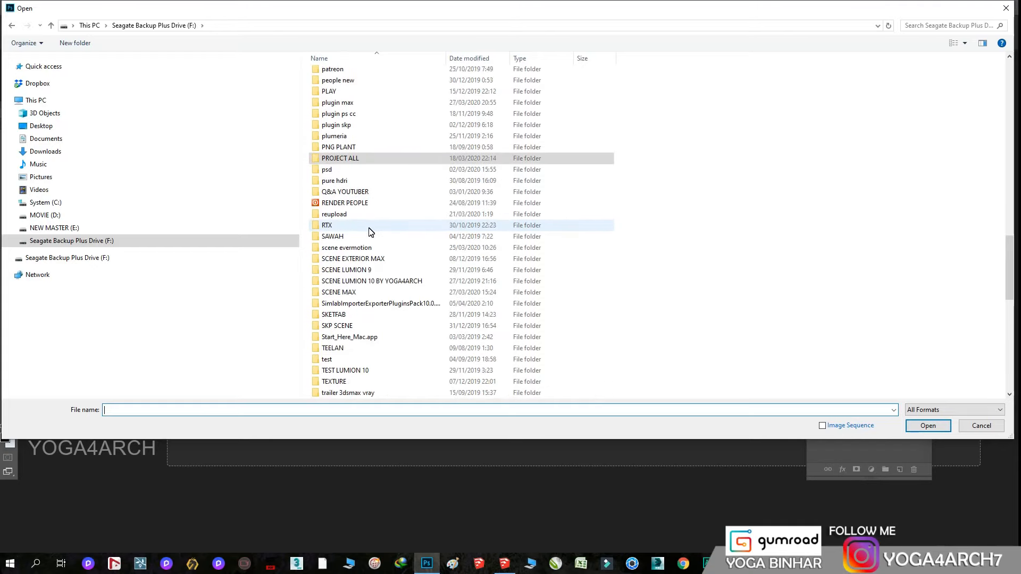
double_click(348, 180)
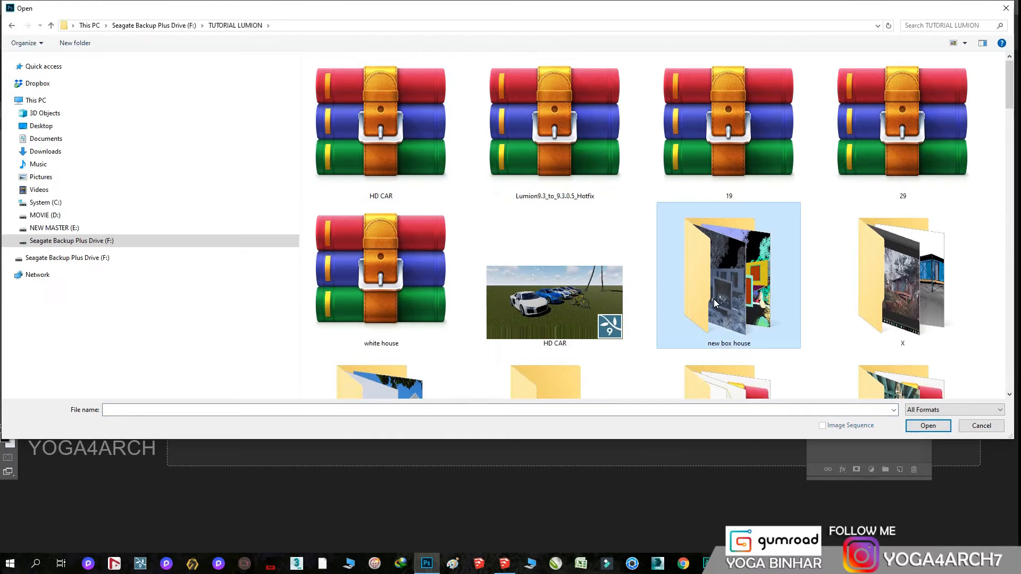
double_click(729, 276)
click(928, 425)
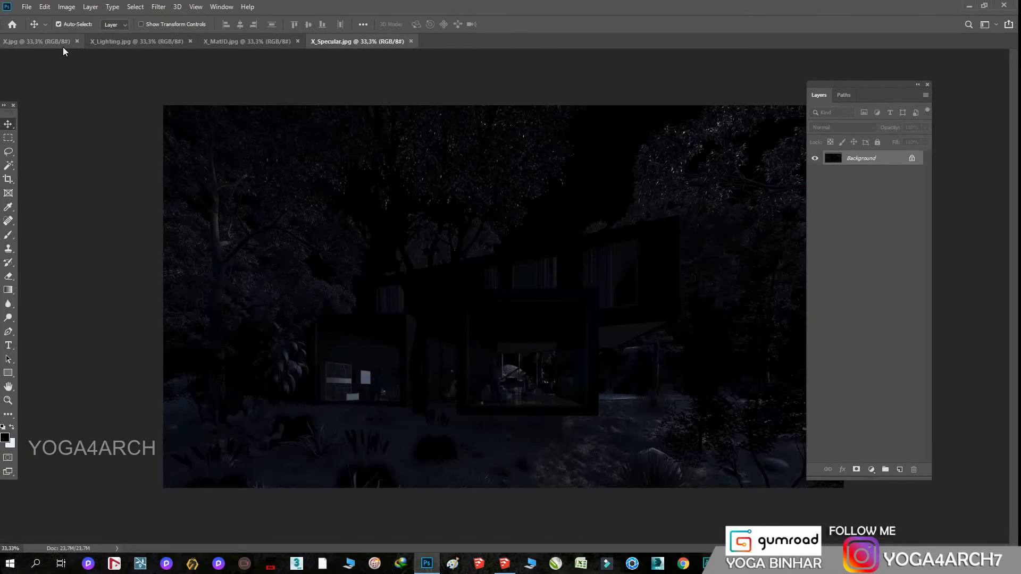
Copy the X_Lighting.jpg image into X.jpg as a new layer and convert the background into a regular layer
drag(130, 42, 89, 171)
click(170, 86)
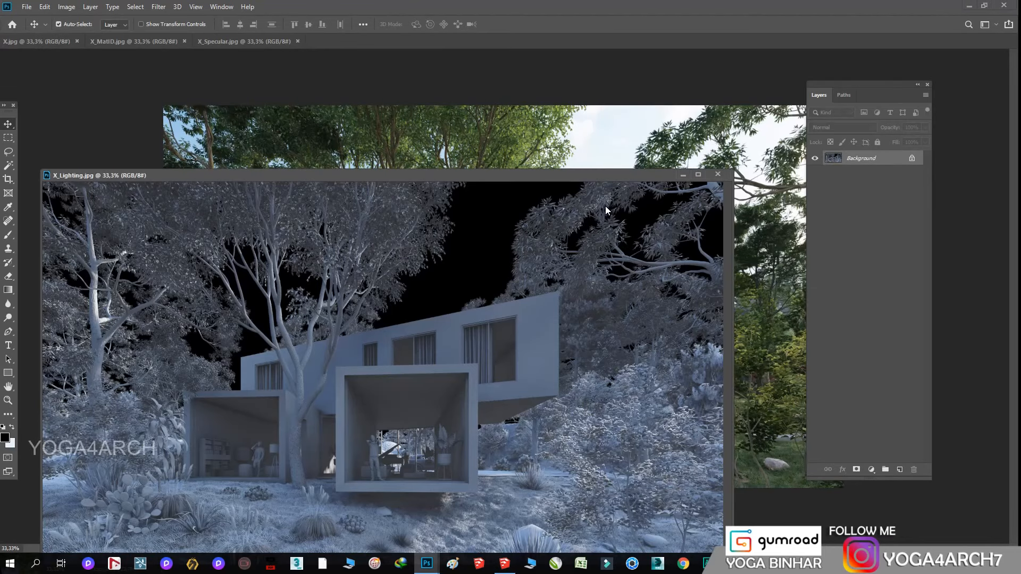
drag(604, 200, 793, 140)
drag(884, 86, 948, 85)
double_click(943, 180)
click(595, 167)
Copy the X_MatID.jpg image into X.jpg as a new layer and close the X_MatID.jpg document
drag(144, 41, 109, 121)
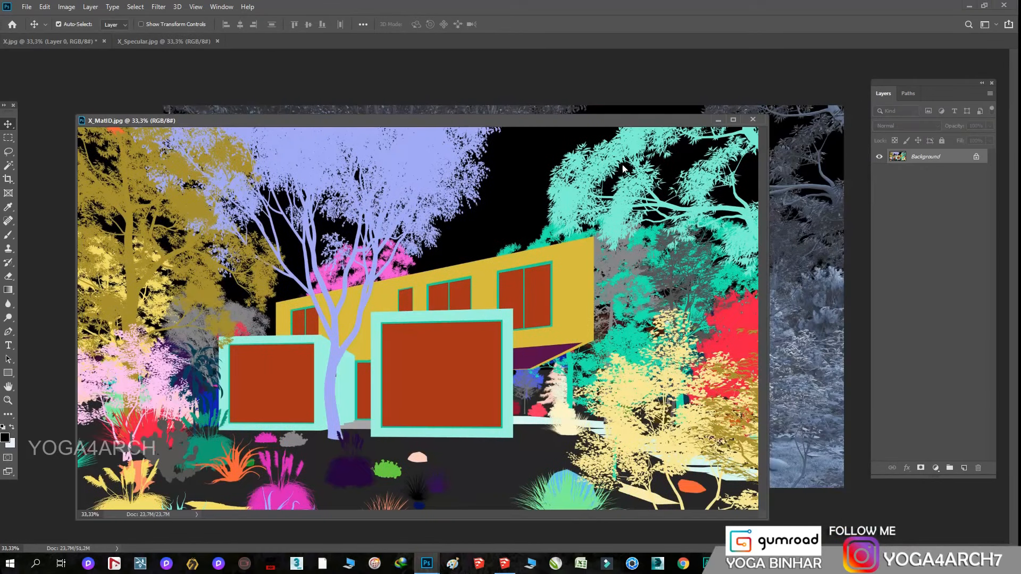
drag(607, 123, 502, 201)
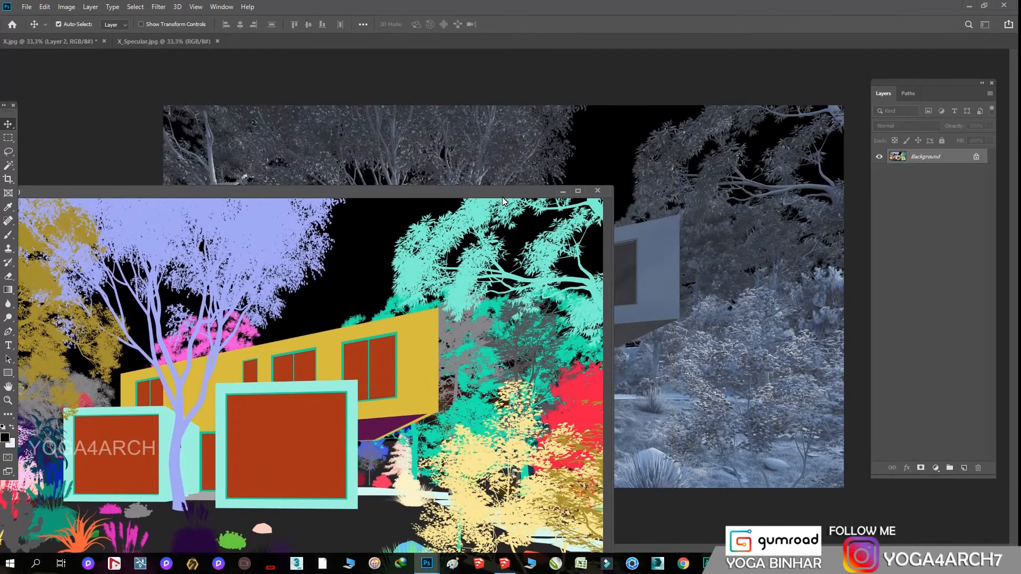
drag(616, 122, 543, 135)
click(598, 191)
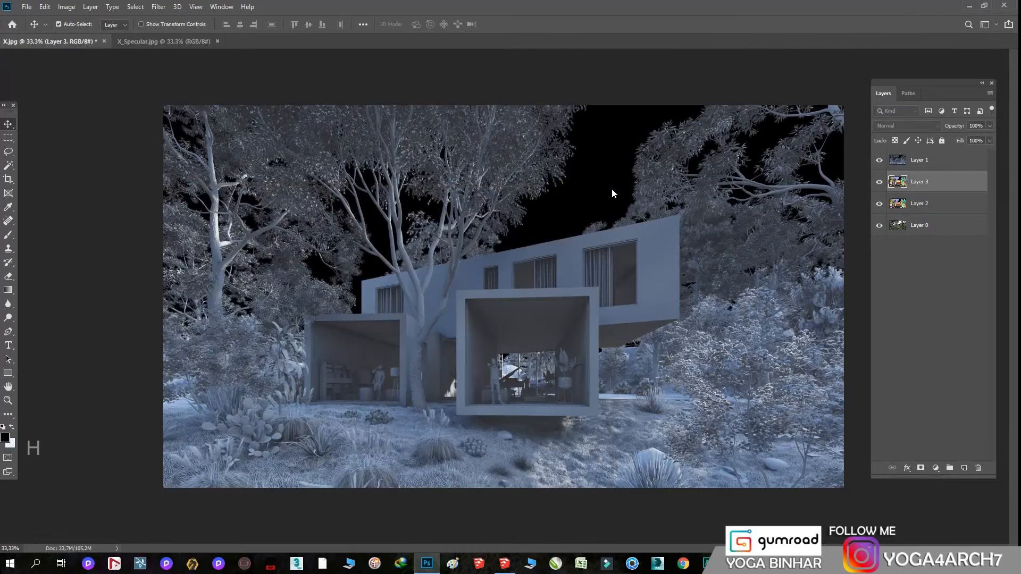
Move the material ID layer, Layer 3, to the top of the stack and delete its duplicate, Layer 2
drag(921, 188, 920, 158)
drag(646, 195, 813, 183)
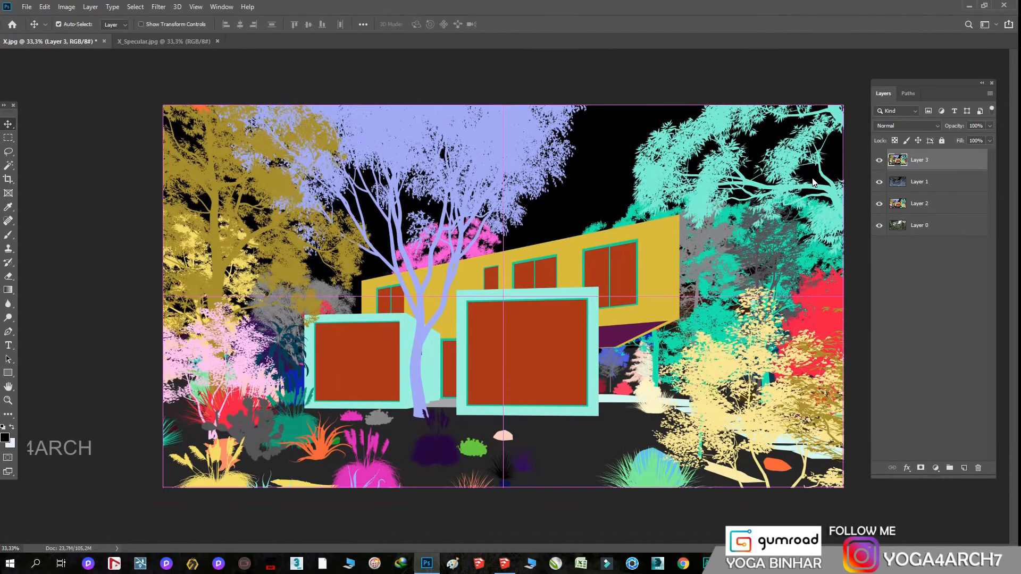
key(Delete)
Copy X_Specular.jpg into X.jpg directly above Layer 0, aligned to the canvas, with the material ID and lighting layers hidden
drag(154, 42, 113, 150)
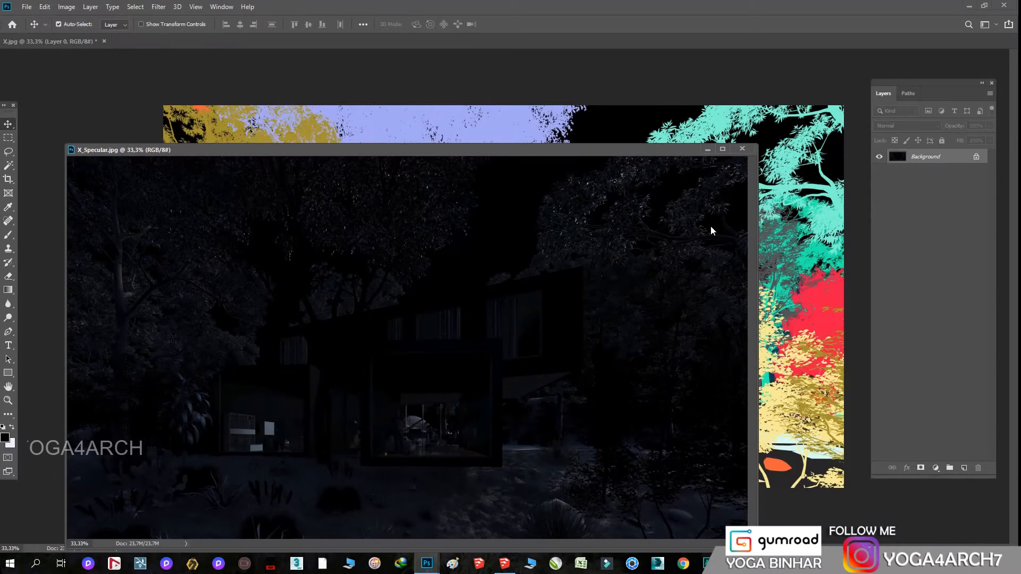
drag(769, 170, 770, 171)
click(743, 150)
drag(879, 161, 881, 183)
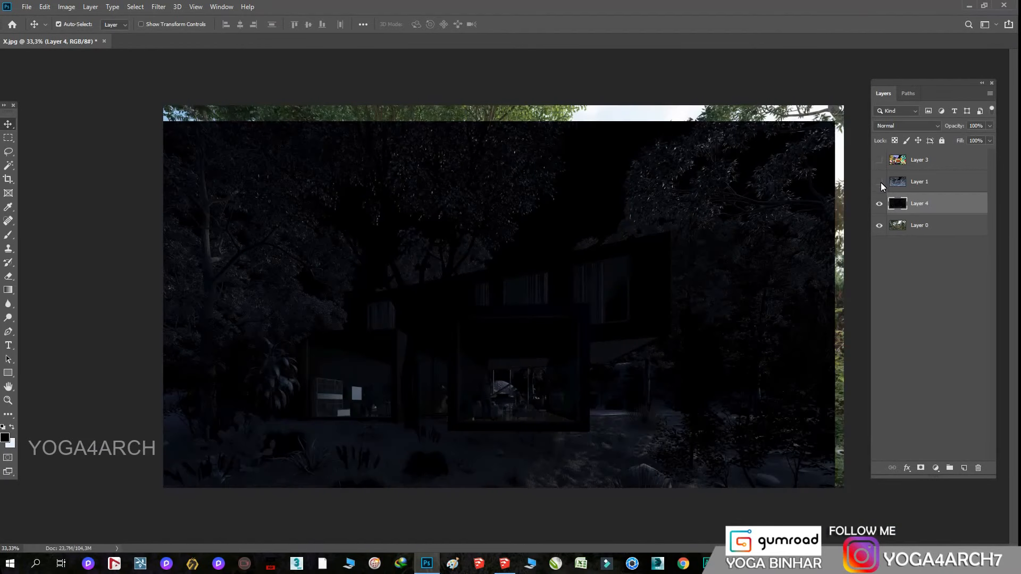
drag(786, 182, 792, 161)
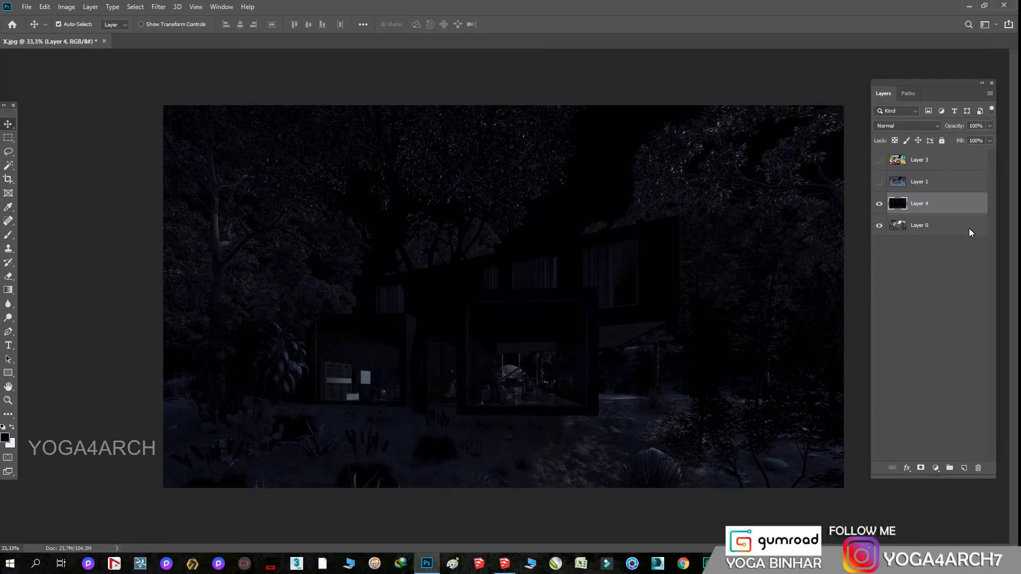
Set the specular layer's blend mode to Screen and compare the image with the layer shown and hidden
click(907, 126)
click(904, 203)
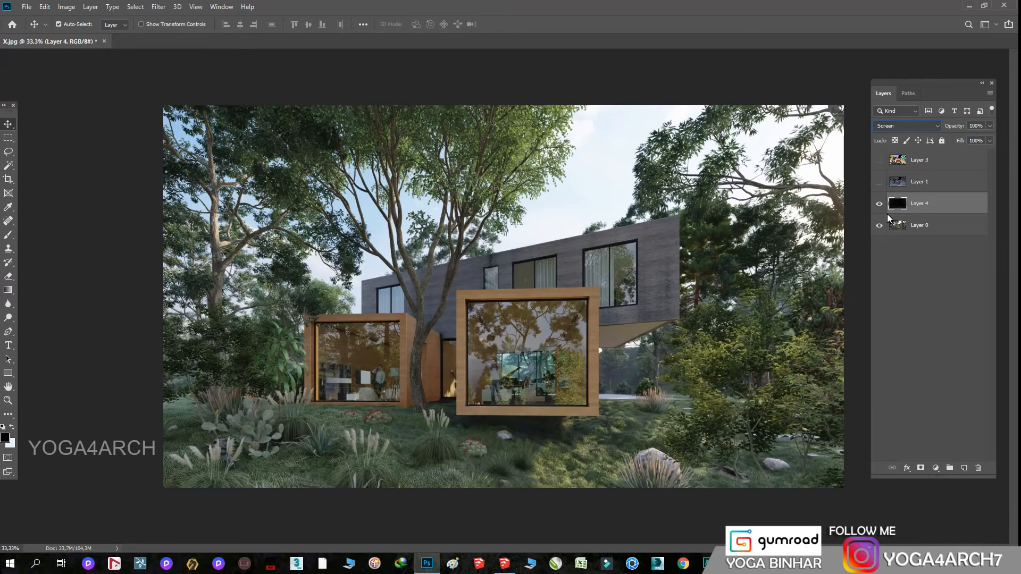
click(879, 204)
click(881, 203)
click(881, 203)
click(881, 203)
click(881, 203)
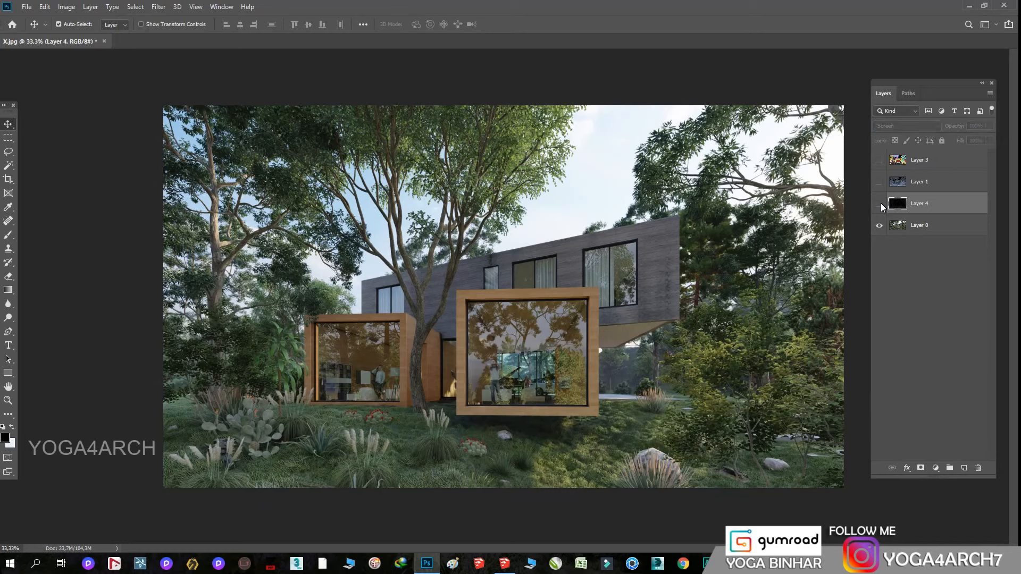
click(881, 203)
click(880, 204)
click(880, 204)
click(880, 203)
click(880, 204)
Partly erase the specular layer using the Eraser at 48% opacity and set the layer's opacity to 67%
click(990, 125)
drag(988, 138, 966, 140)
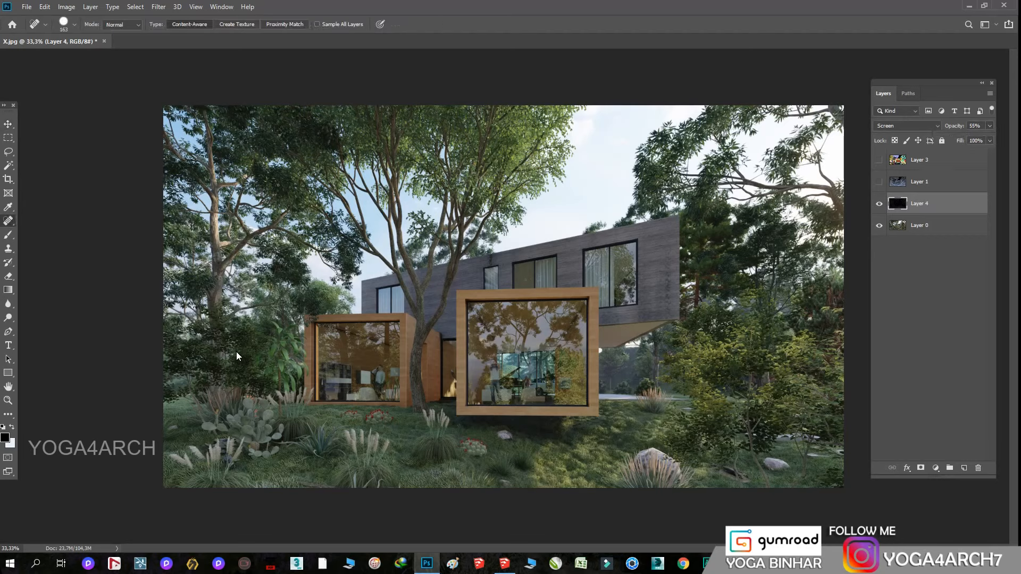
click(9, 277)
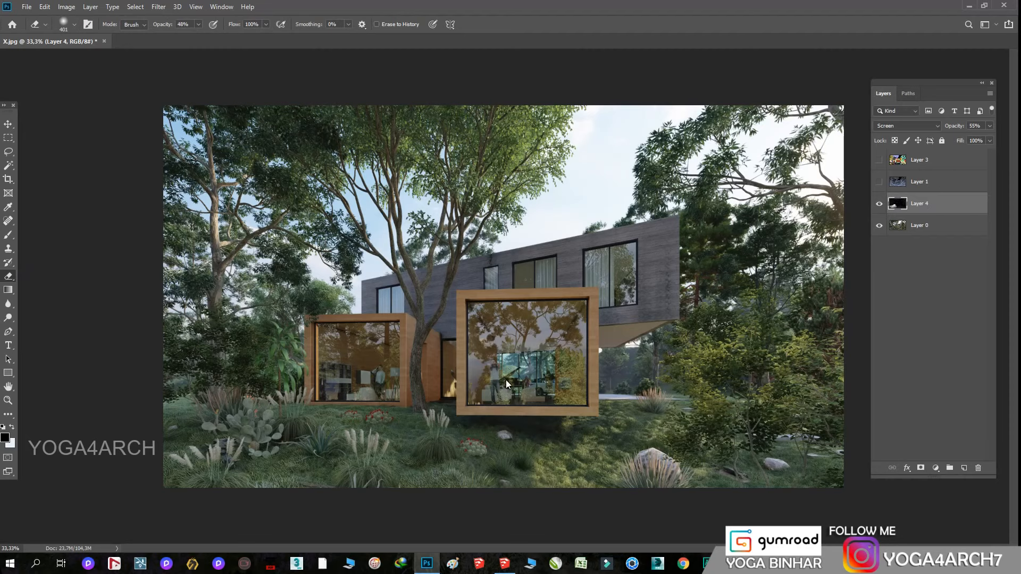
click(989, 127)
Duplicate Layer 0 and the specular Layer 4, and merge the two copies into one layer
click(947, 229)
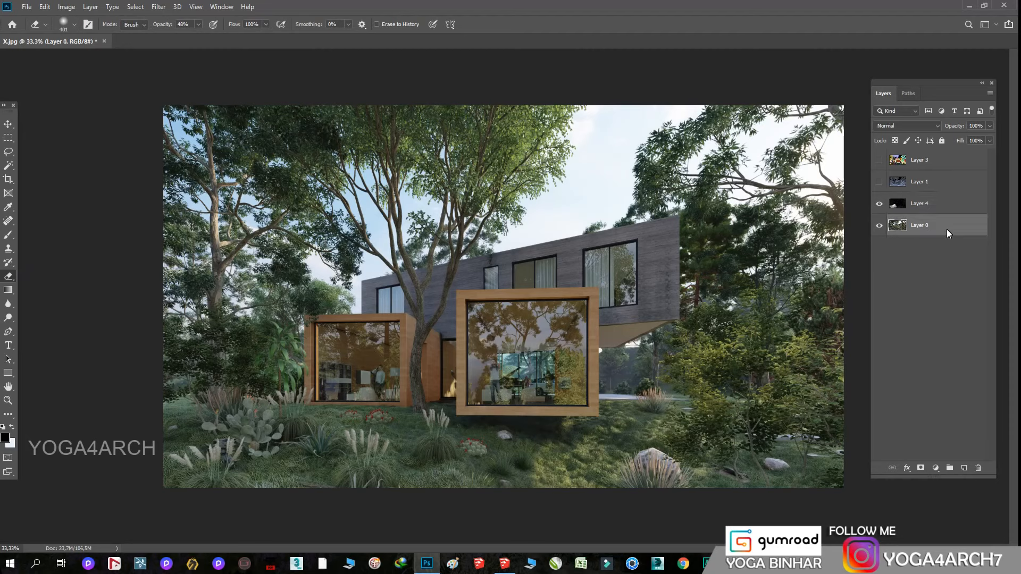
shift+click(955, 209)
drag(954, 209, 965, 468)
right_click(953, 227)
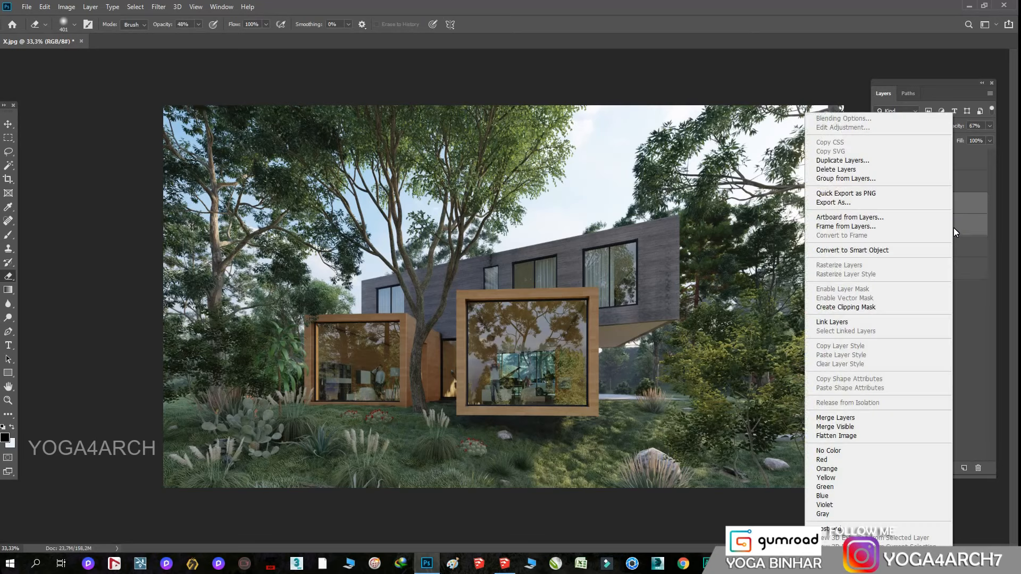
click(835, 415)
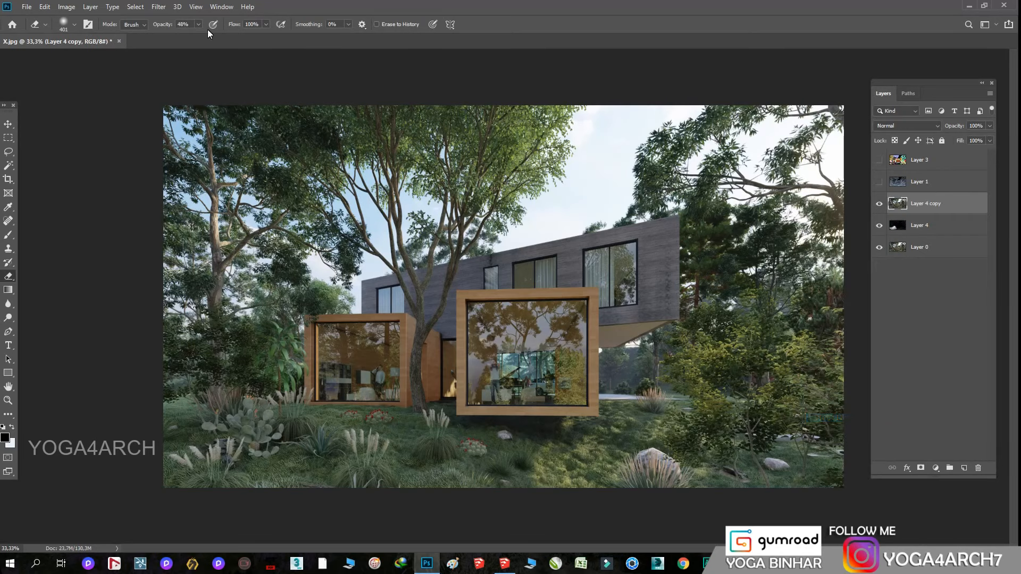
Open the Lens Correction filter on the merged copy layer
click(155, 7)
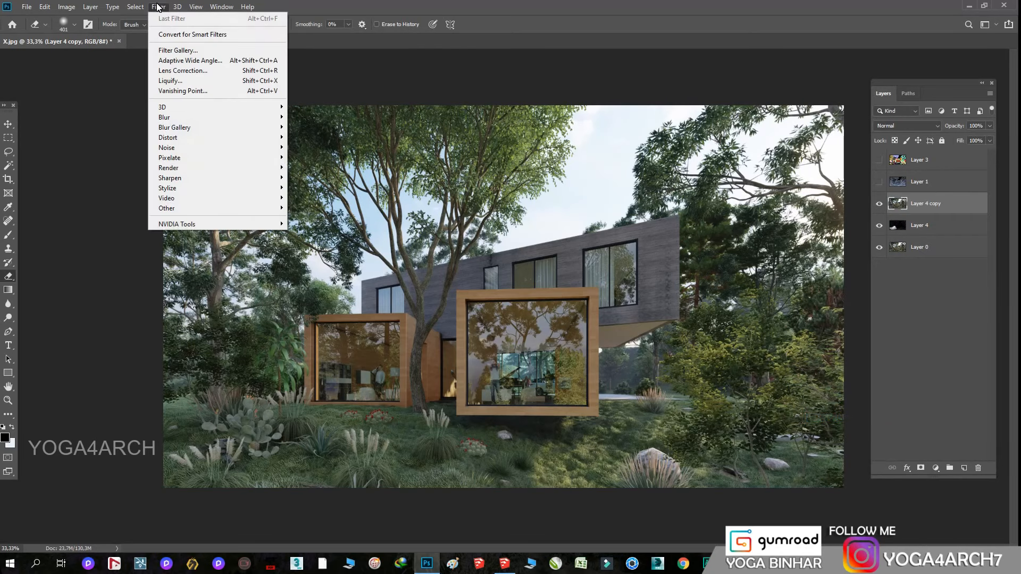
click(202, 72)
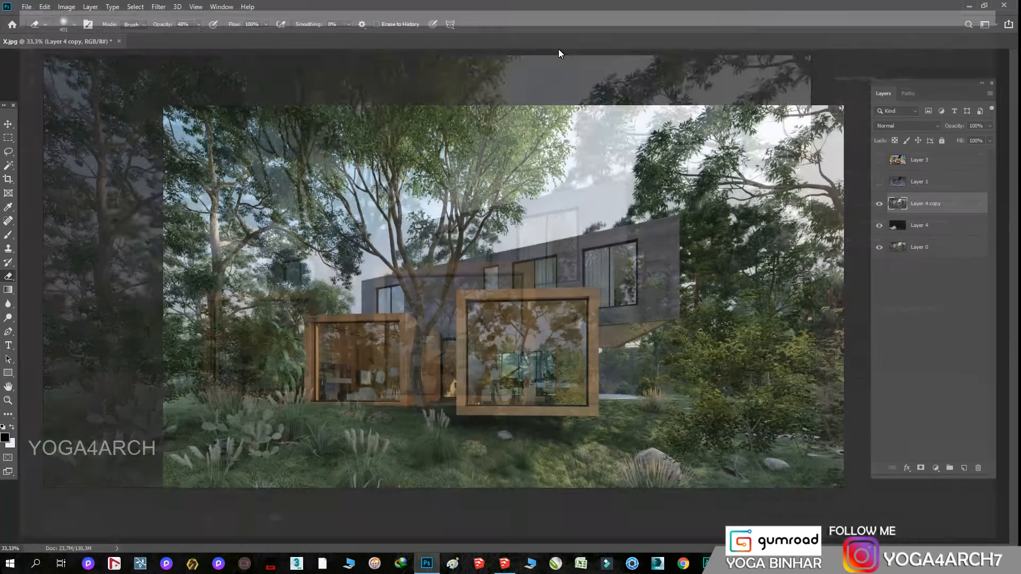
click(221, 7)
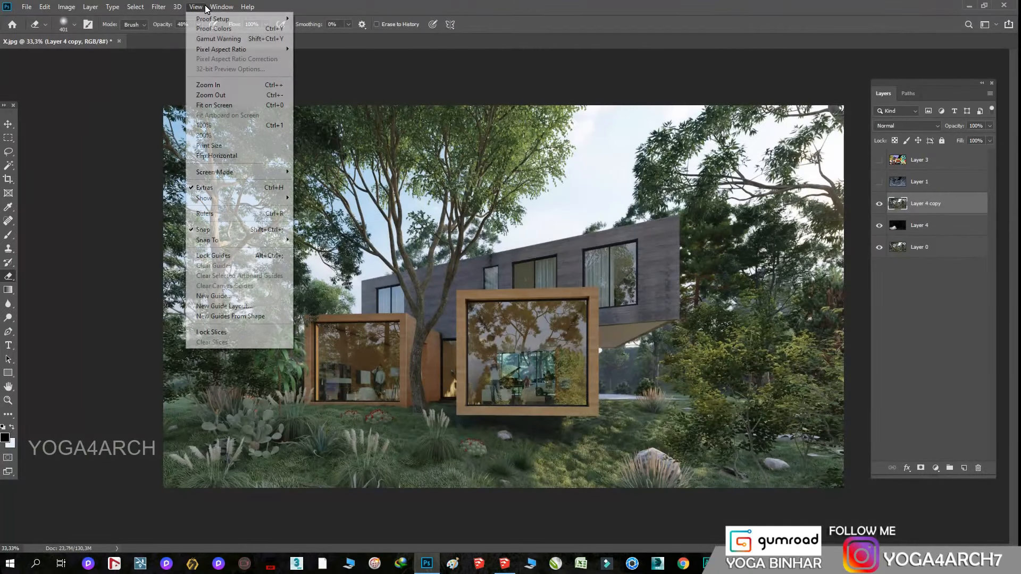